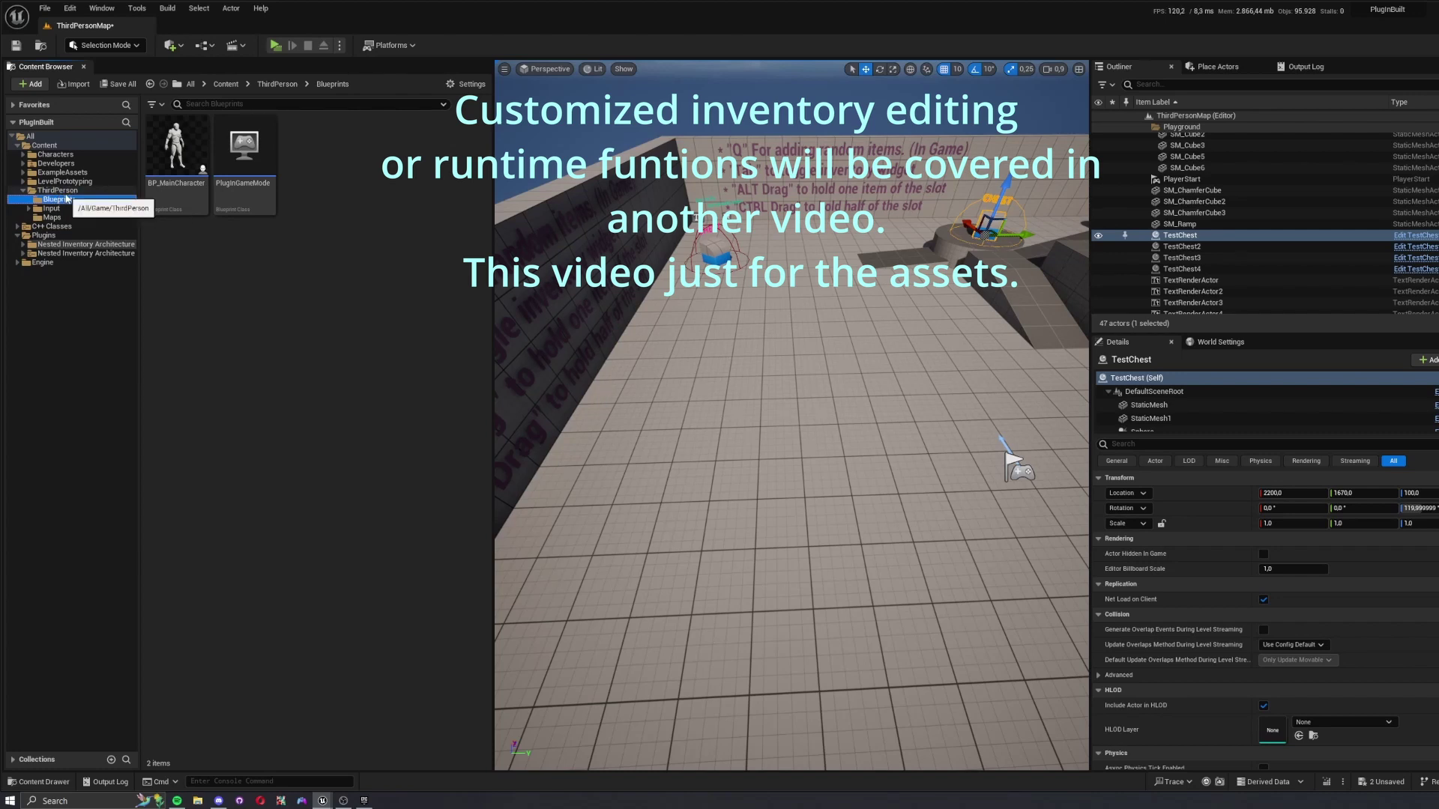
# - Open the BP_MainCharacter blueprint from the ThirdPerson Blueprints folder
pyautogui.click(59, 191)
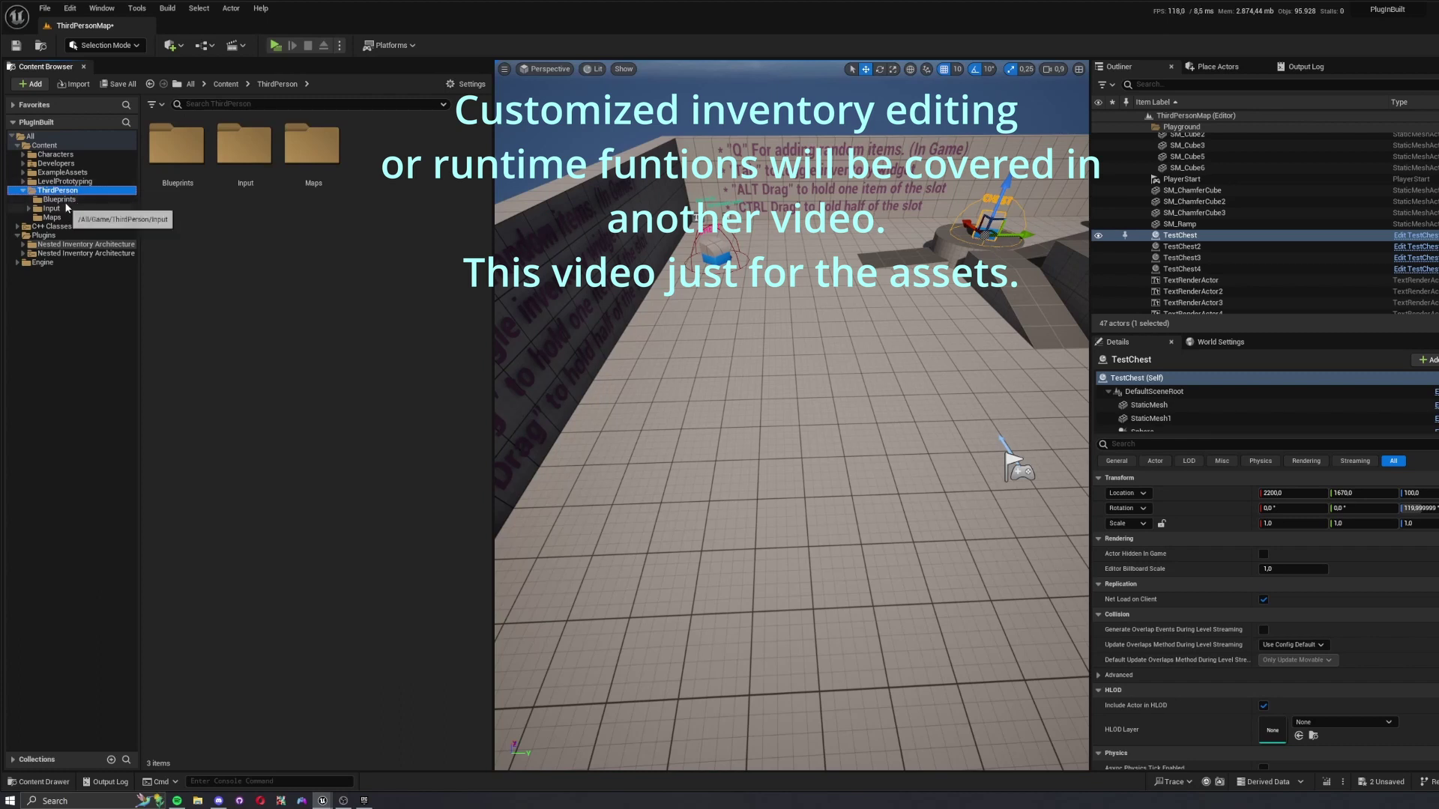
pyautogui.click(60, 200)
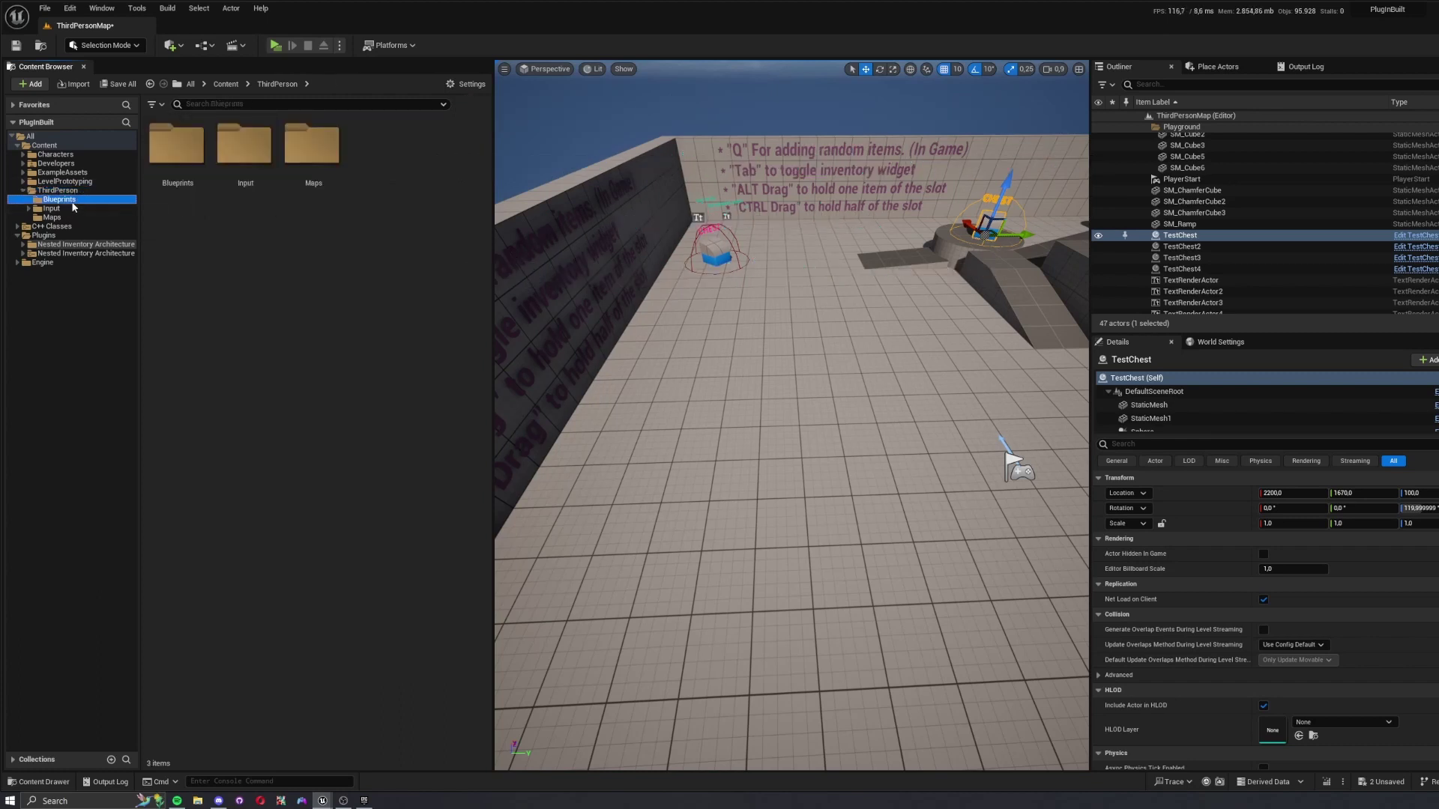
pyautogui.click(60, 199)
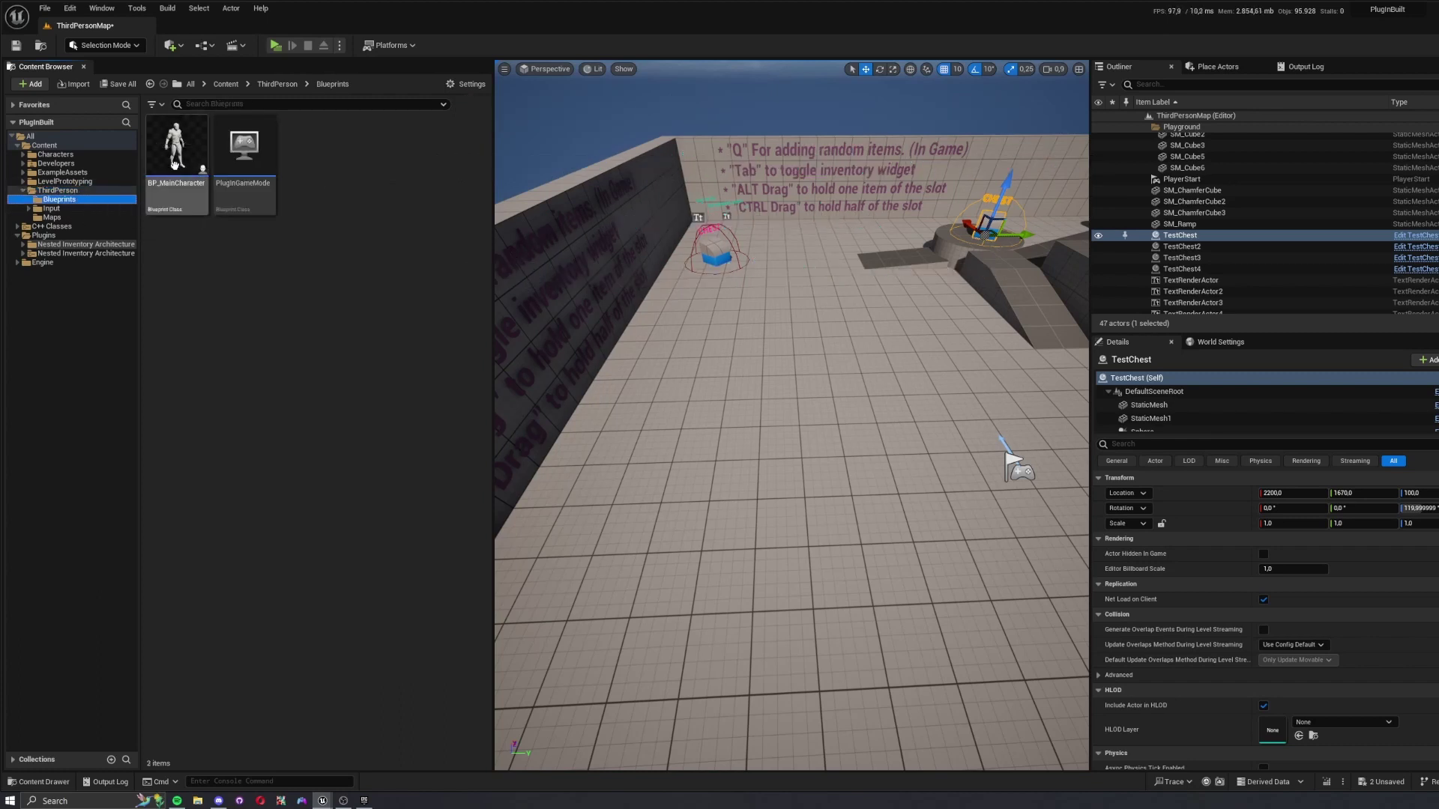
pyautogui.doubleClick(179, 168)
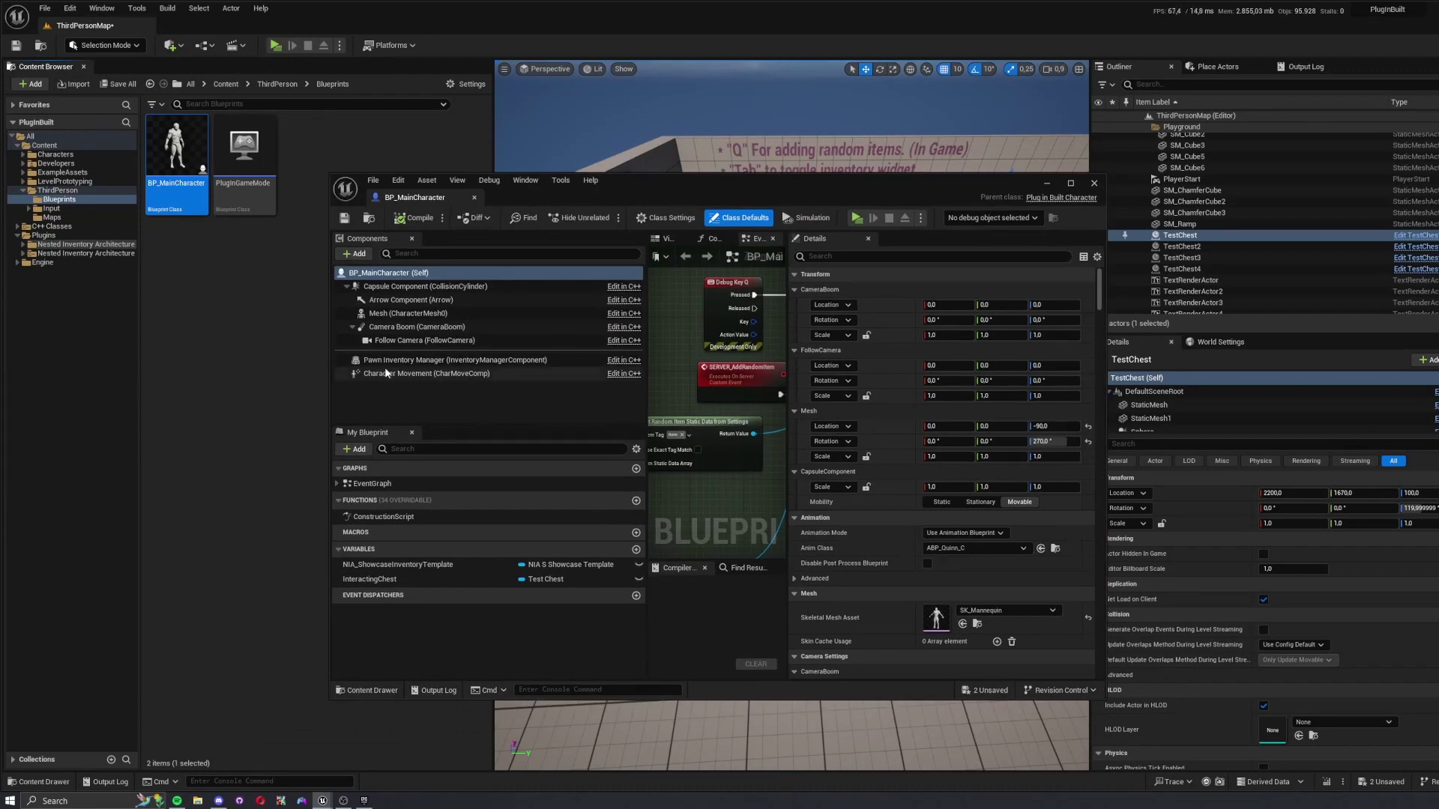
# - Search the addable components for "pawn", and select the character's existing Pawn Inventory Manager component to view its settings
pyautogui.click(356, 254)
pyautogui.click(416, 253)
pyautogui.click(355, 254)
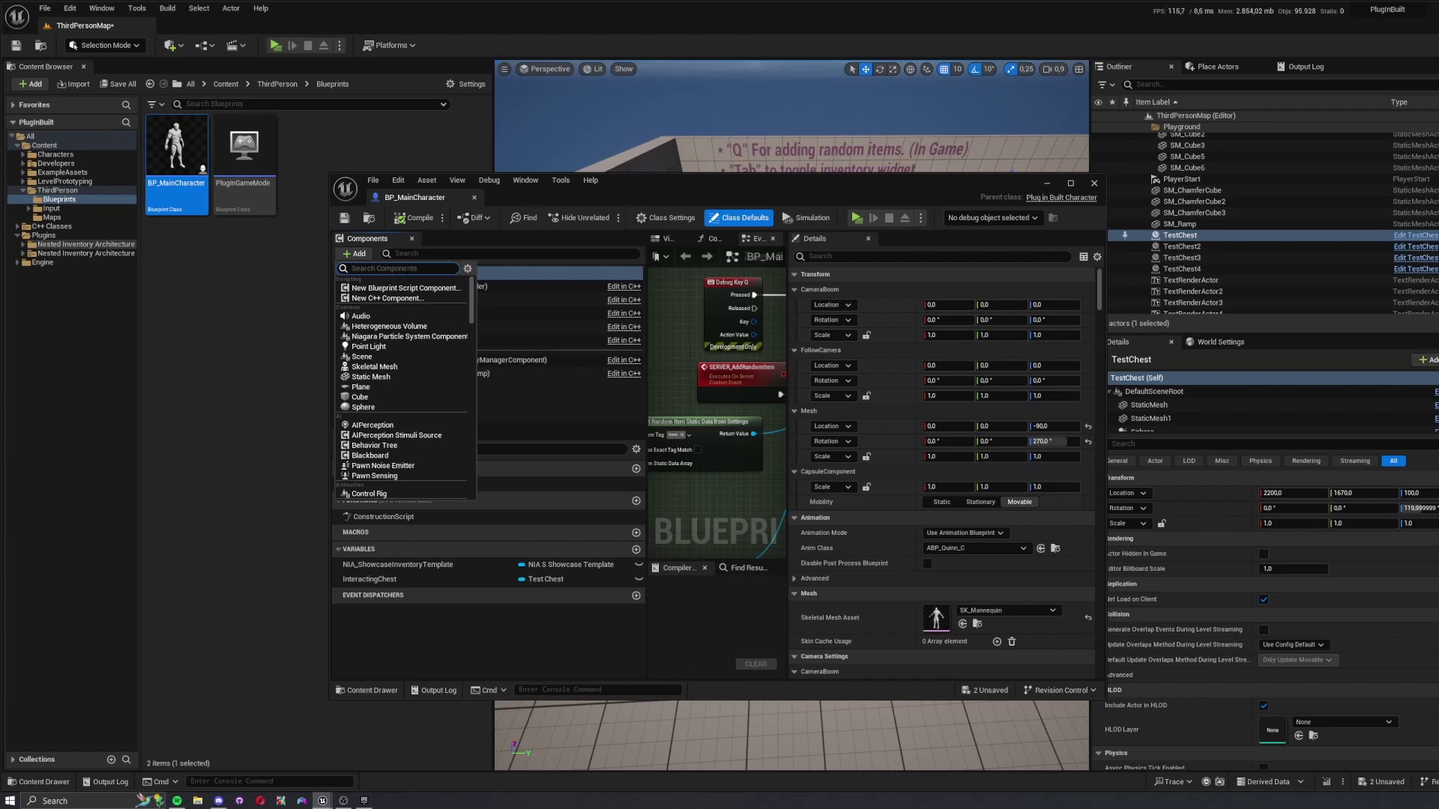
pyautogui.write('wa')
pyautogui.press('BackSpace')
pyautogui.press('BackSpace')
pyautogui.press('BackSpace')
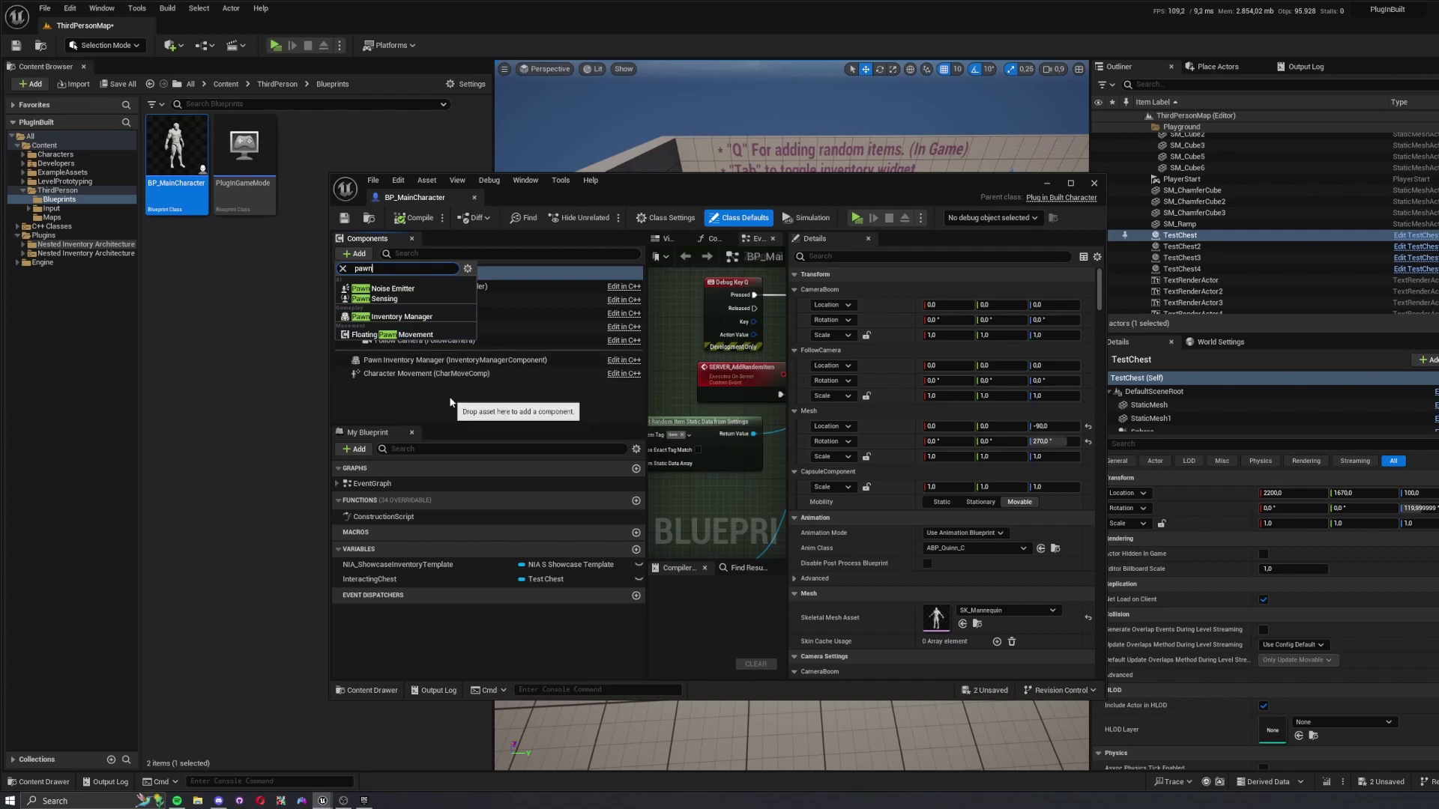
pyautogui.click(450, 359)
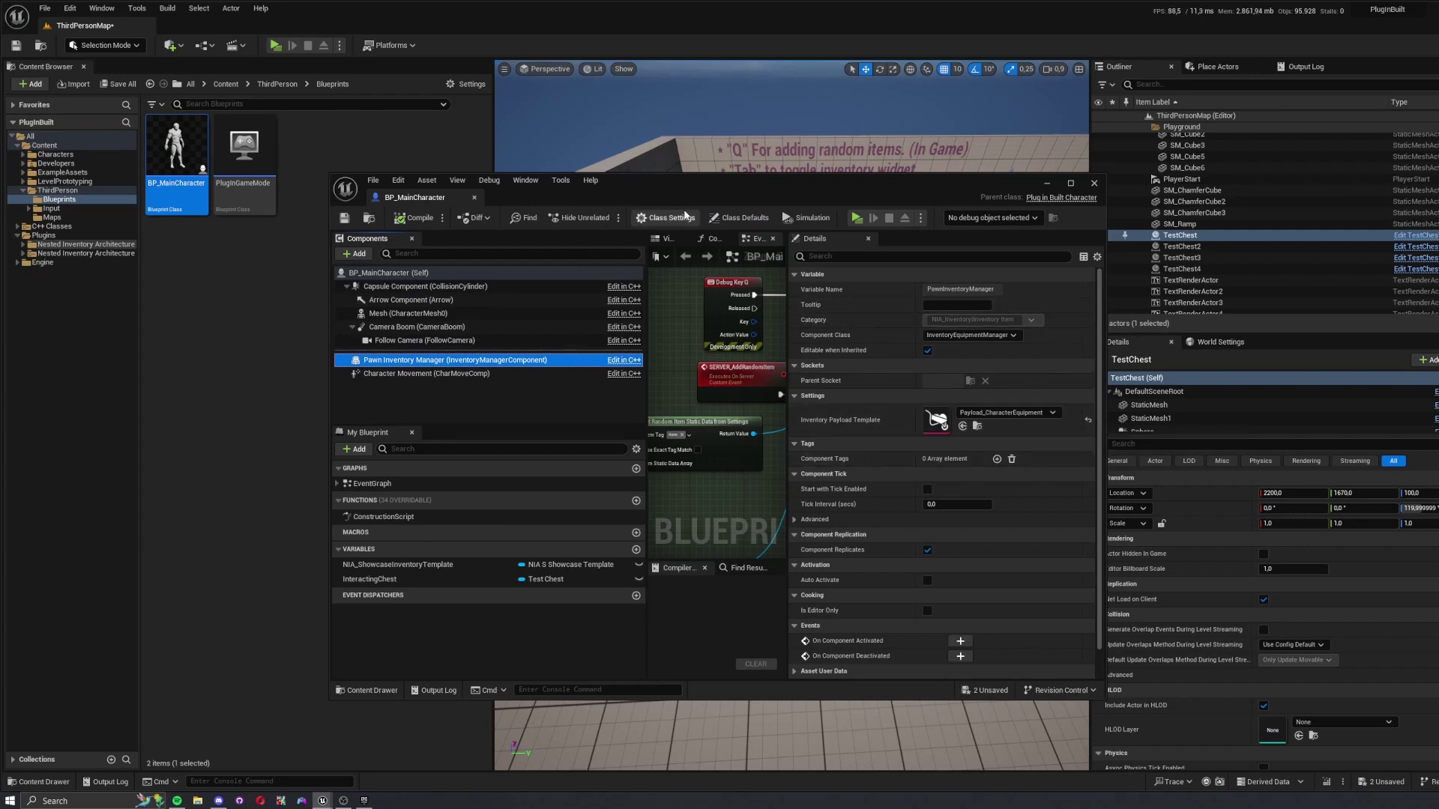
# - Review the replication settings in the character's class defaults by searching for "replicate", and close the blueprint window
pyautogui.click(738, 218)
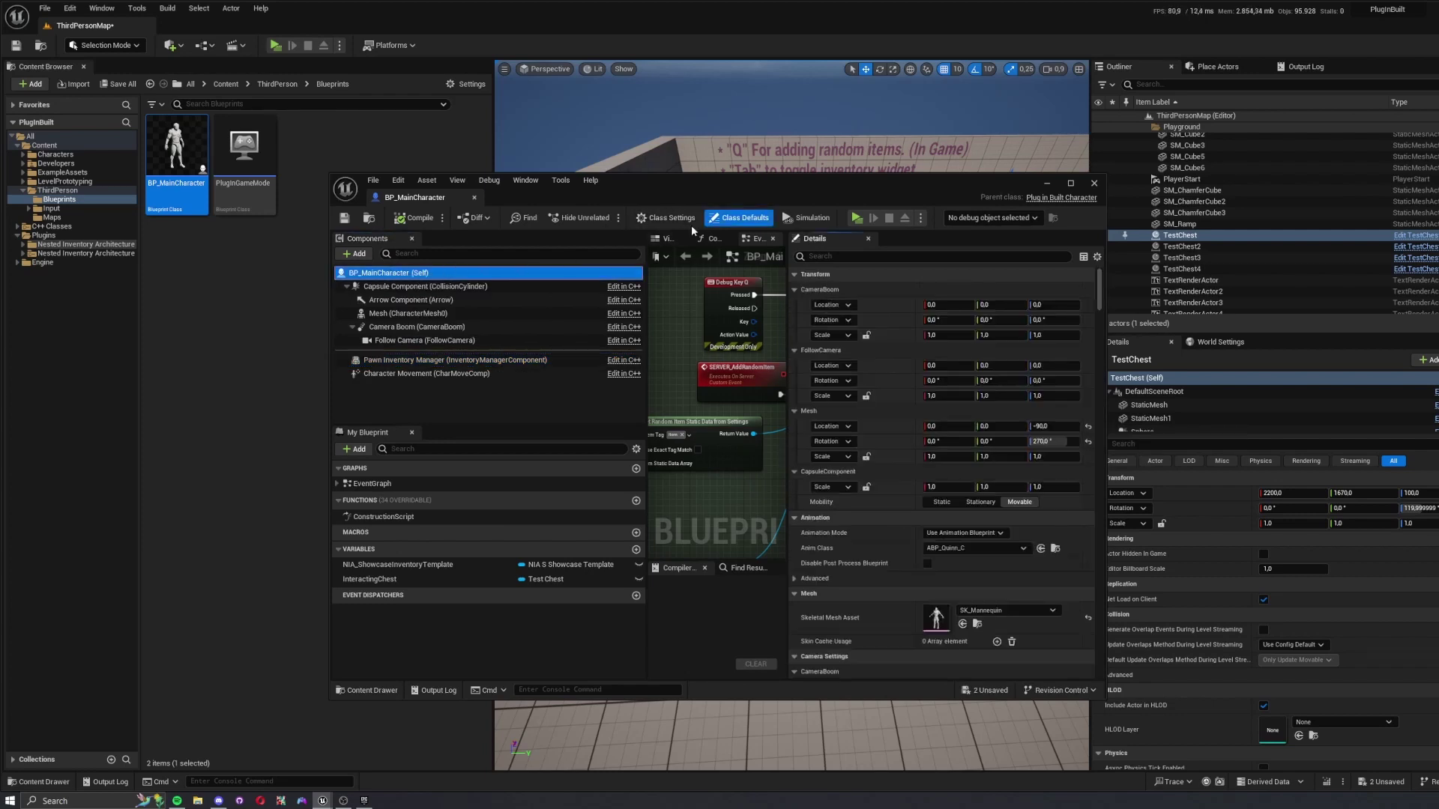
pyautogui.moveTo(767, 206); pyautogui.dragTo(696, 173)
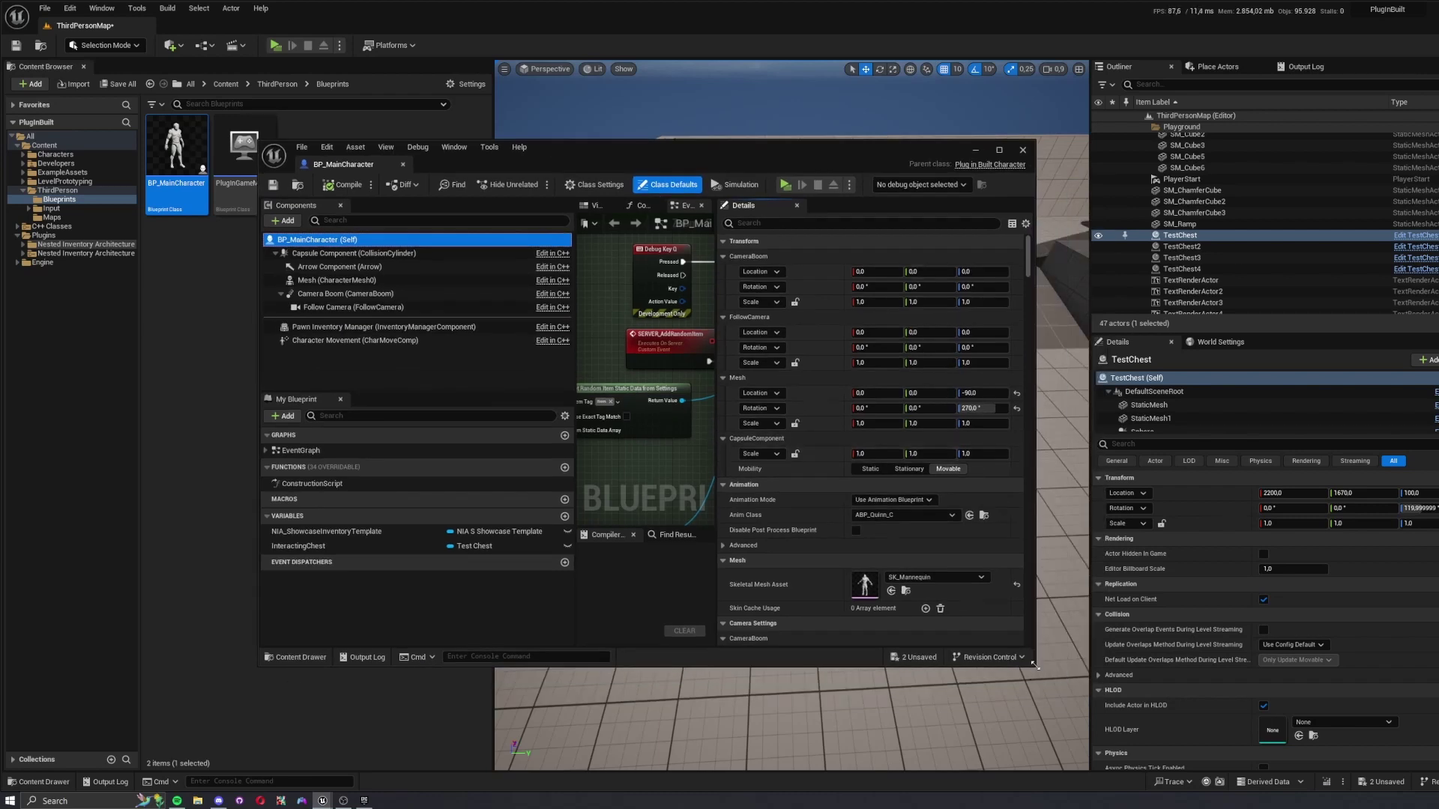
pyautogui.moveTo(1034, 665); pyautogui.dragTo(1230, 735)
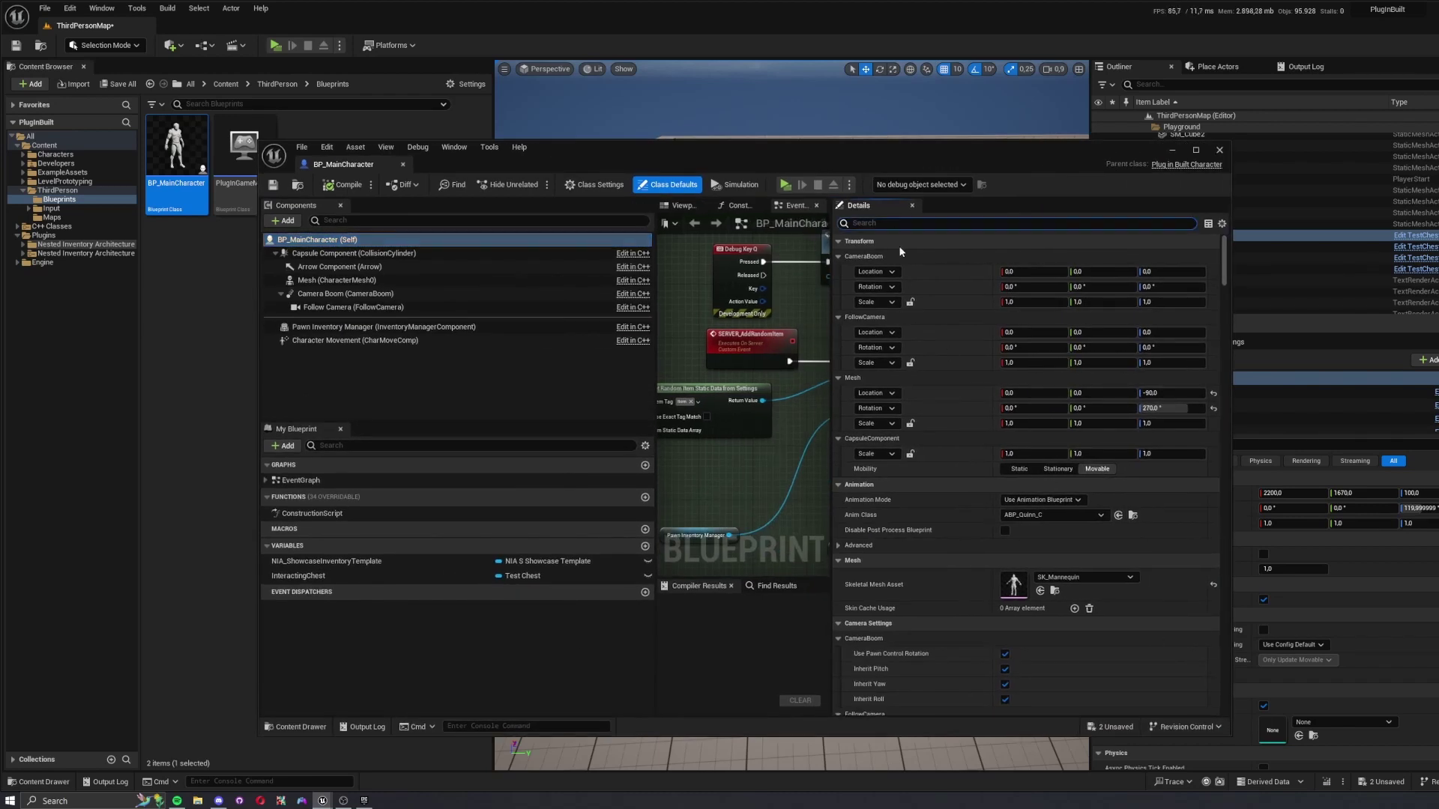
pyautogui.write('replicate')
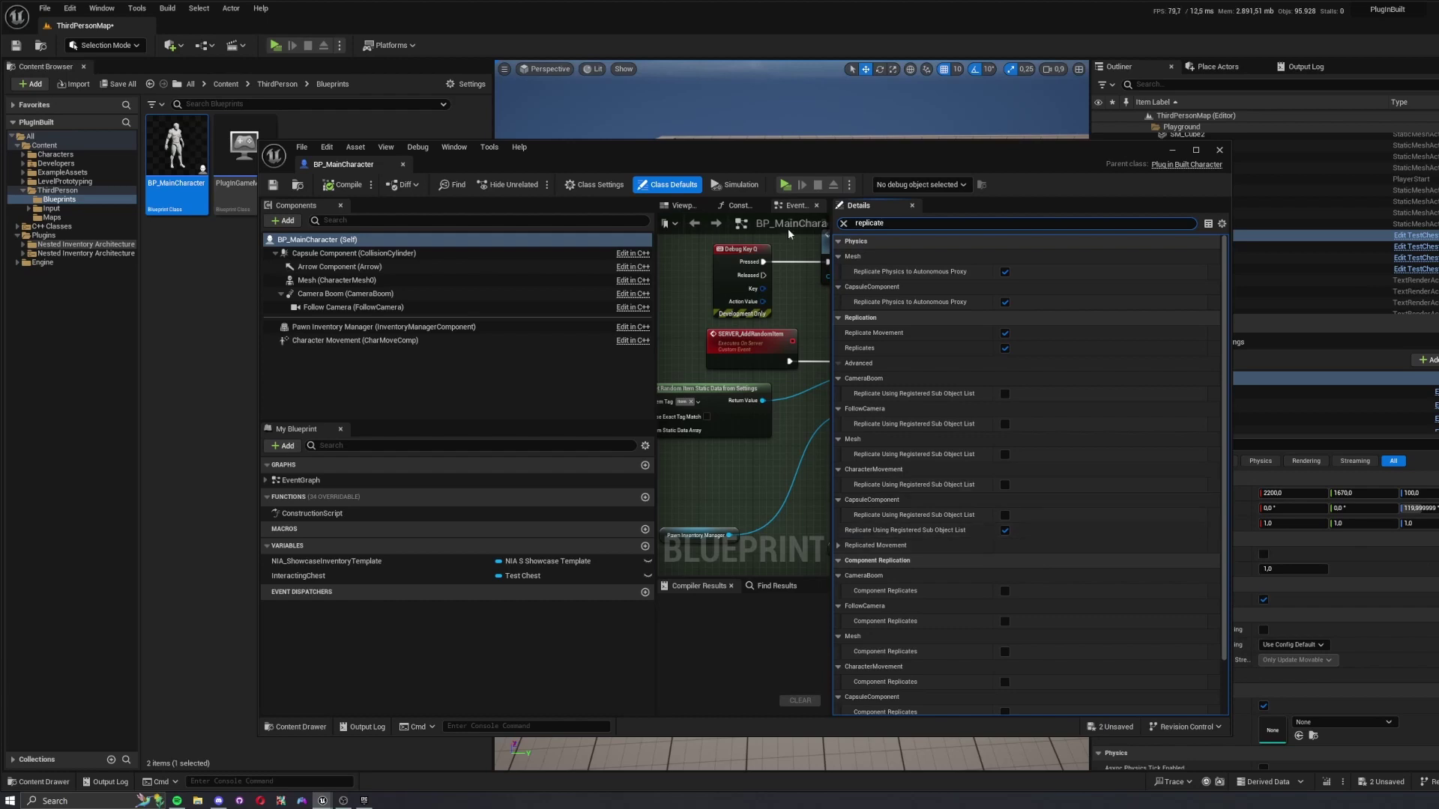
pyautogui.click(843, 223)
pyautogui.moveTo(558, 169); pyautogui.dragTo(818, 223)
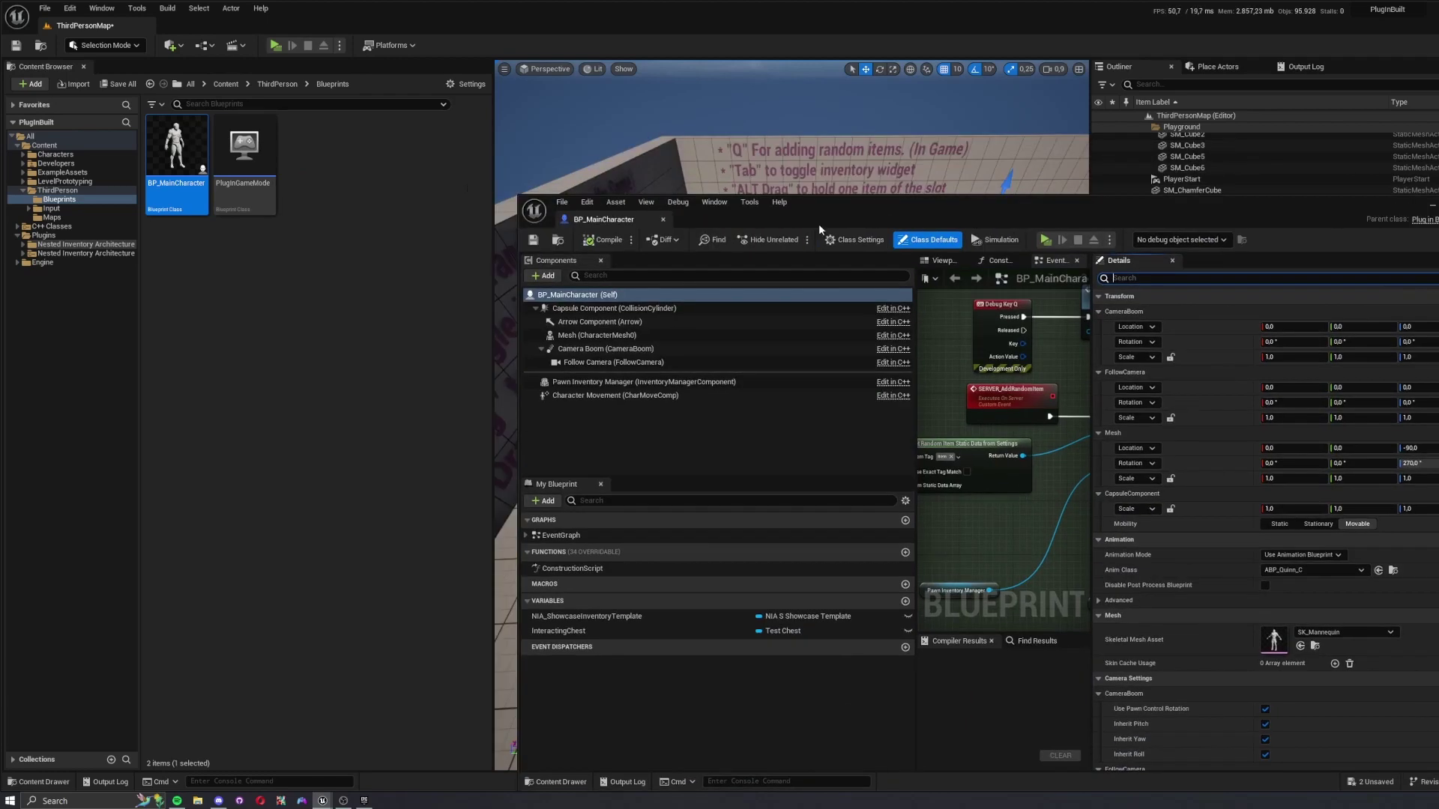
pyautogui.moveTo(926, 217); pyautogui.dragTo(627, 217)
pyautogui.click(1181, 204)
pyautogui.click(238, 240)
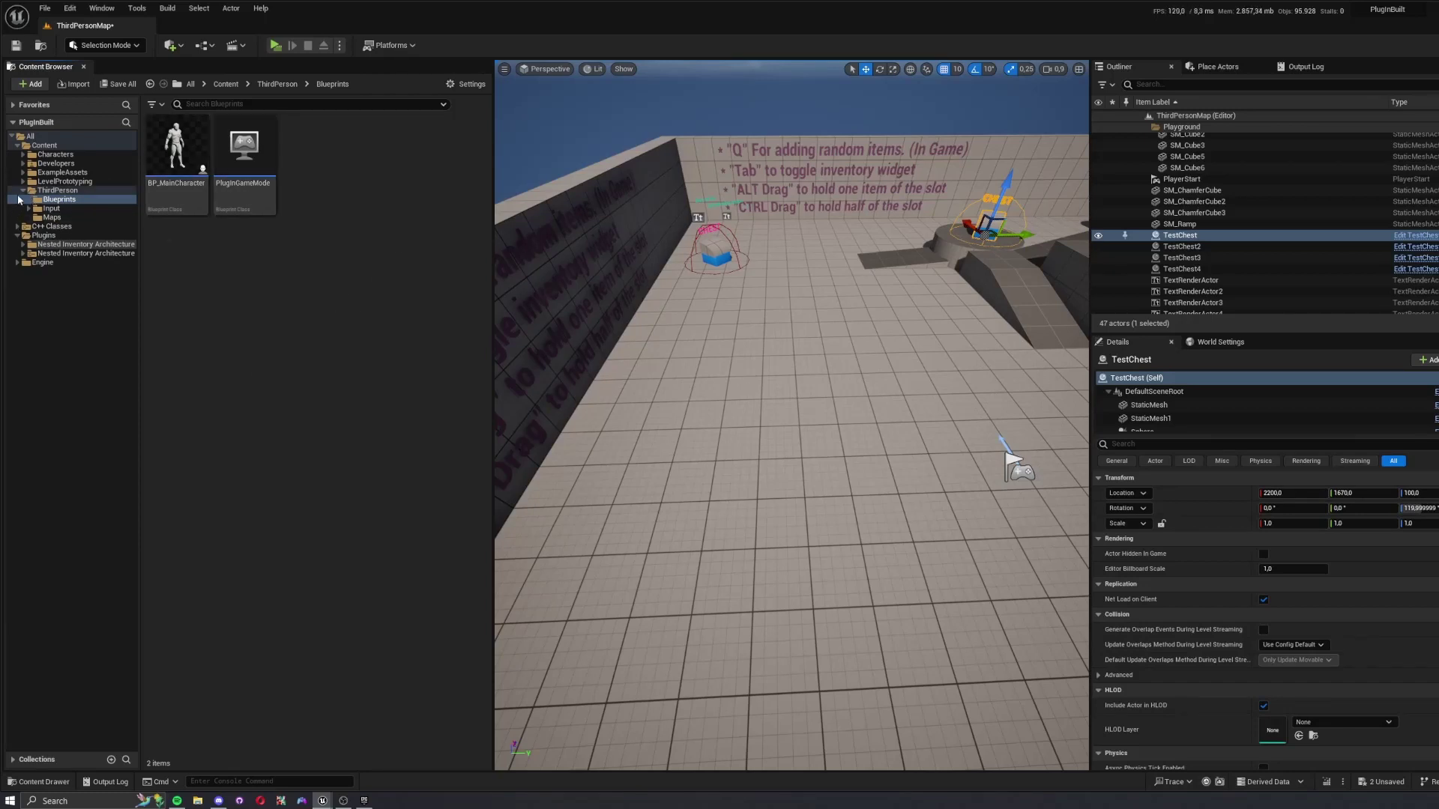
# - Open the Item_ChestArmor data asset from the ExampleAssets/Items/ChestArmor folder
pyautogui.click(23, 191)
pyautogui.click(54, 172)
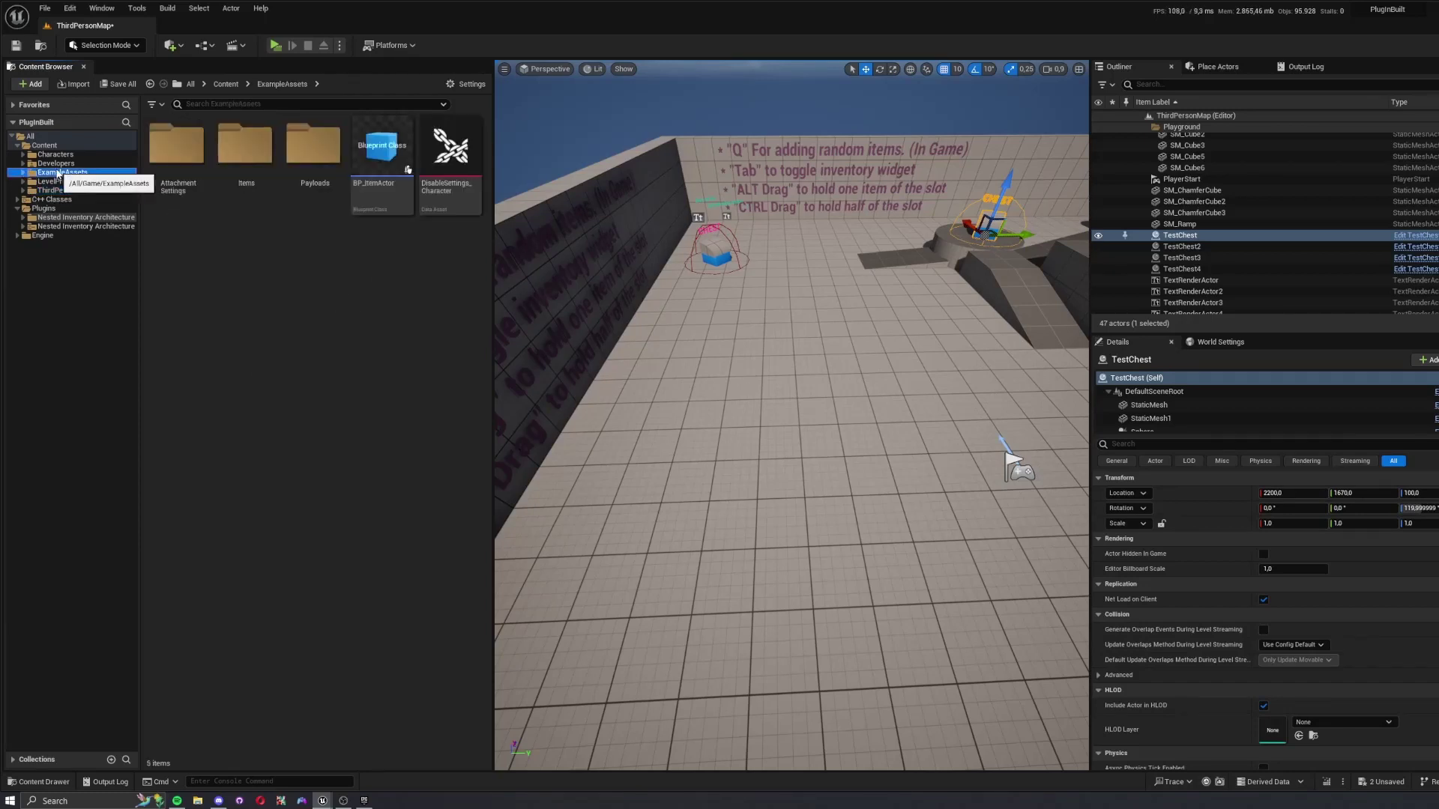
pyautogui.click(22, 191)
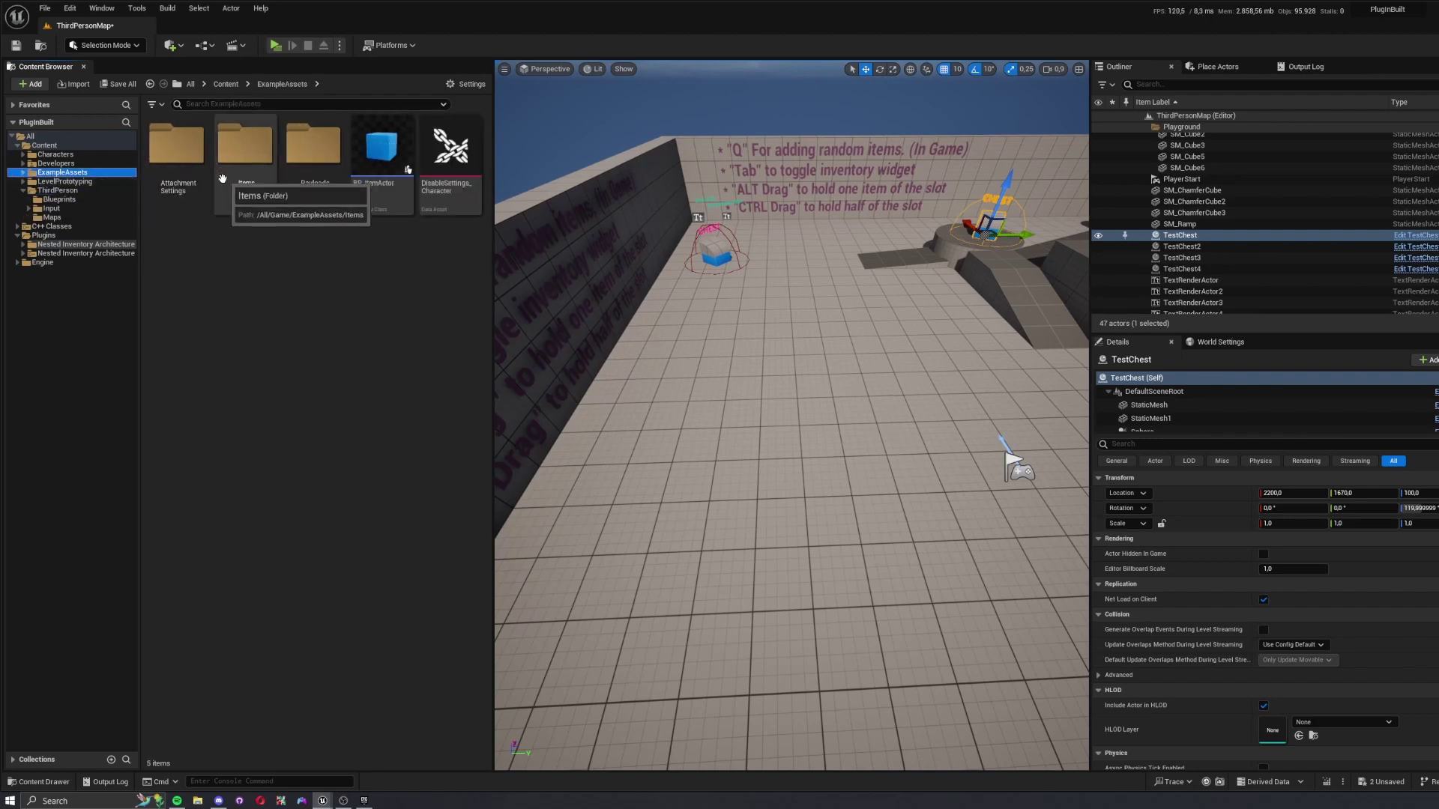
pyautogui.doubleClick(248, 162)
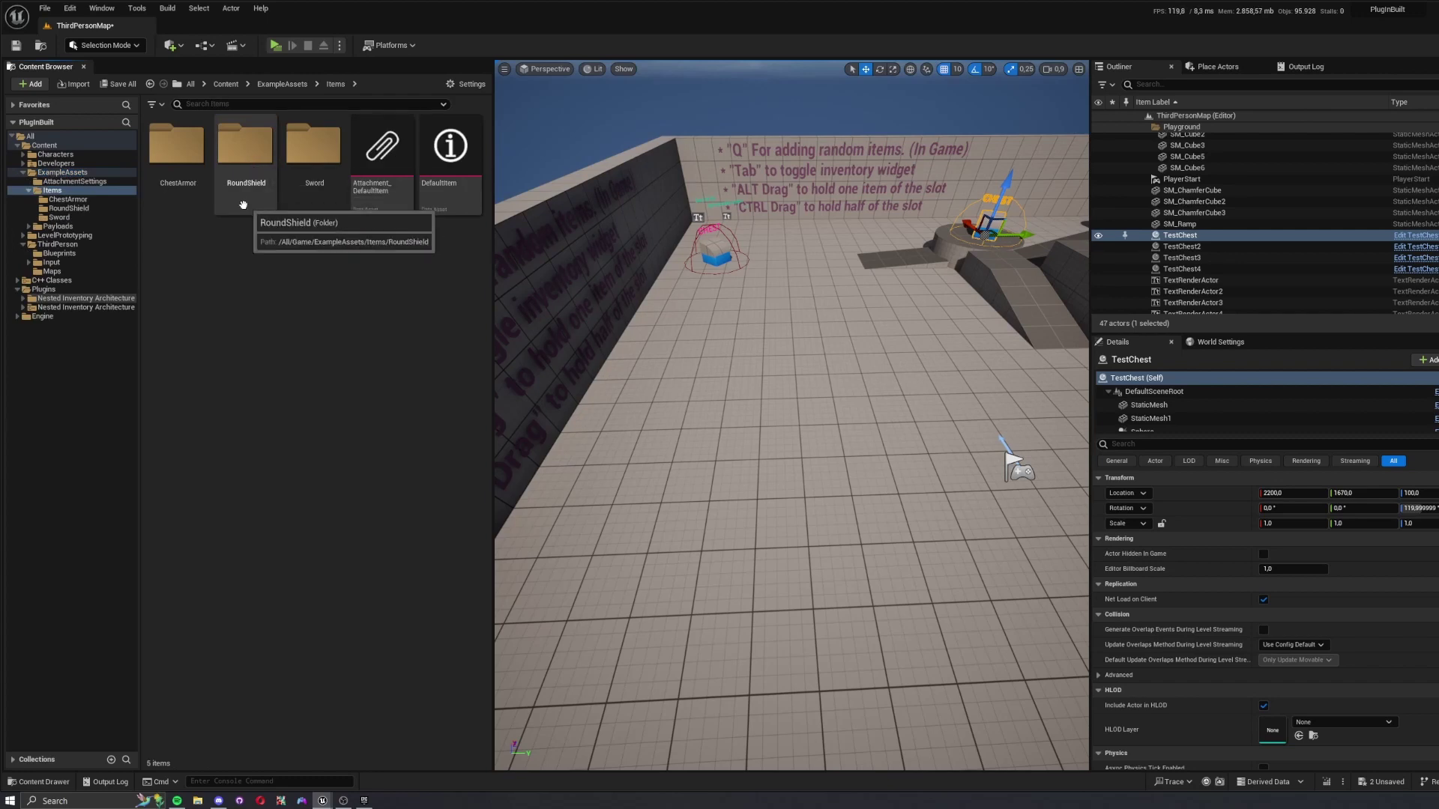
pyautogui.doubleClick(183, 167)
pyautogui.hotkey('alt', 'Left')
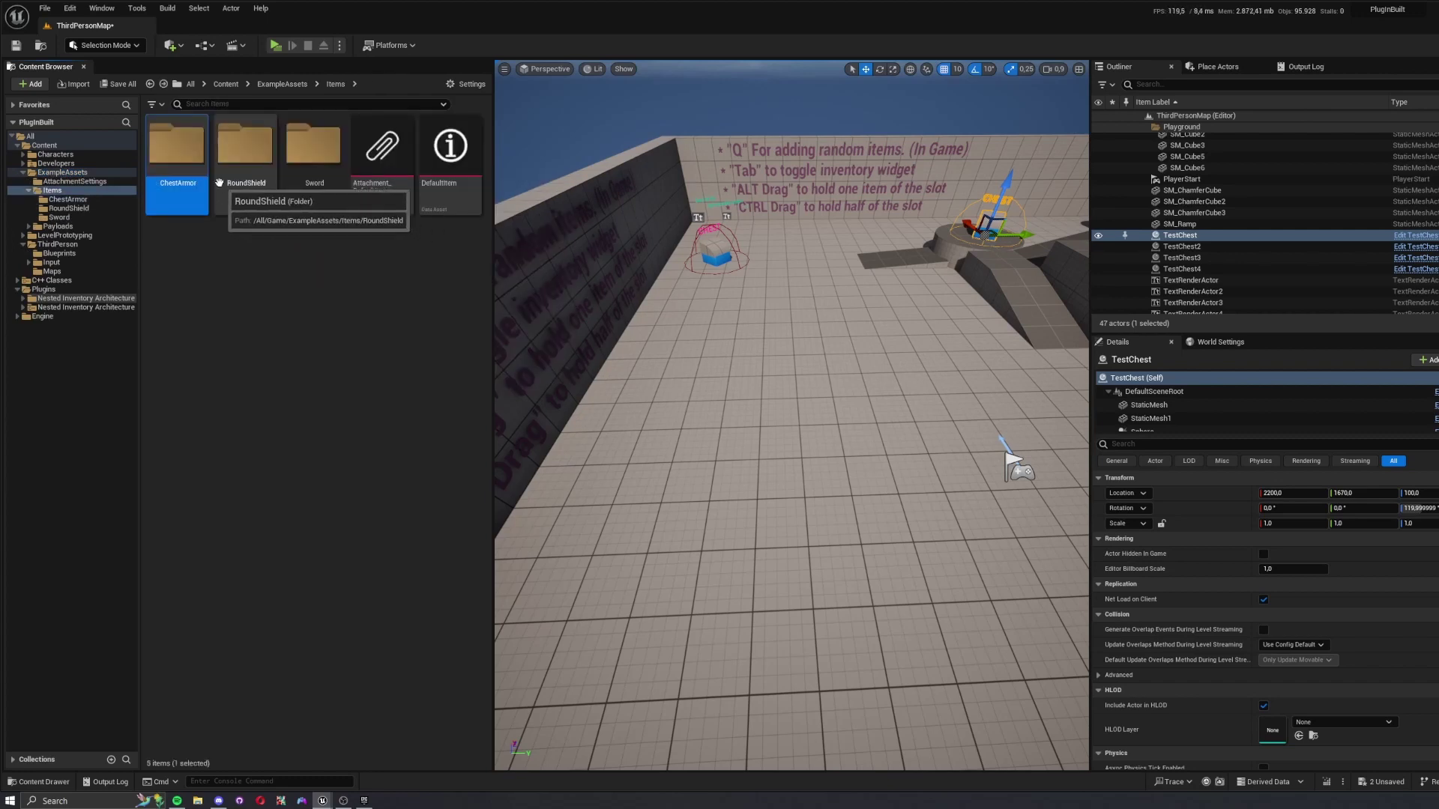
pyautogui.hotkey('alt', 'Right')
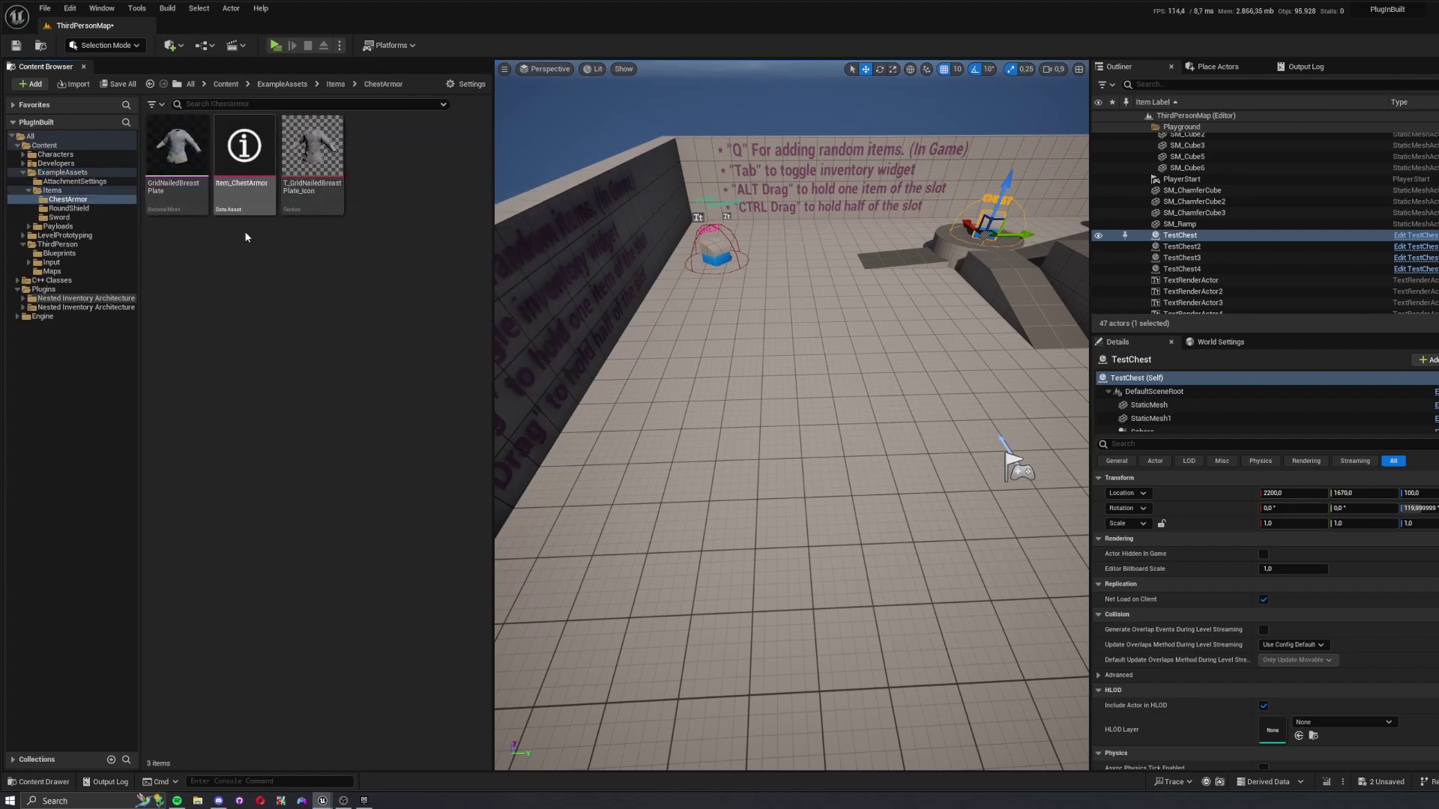
pyautogui.doubleClick(253, 181)
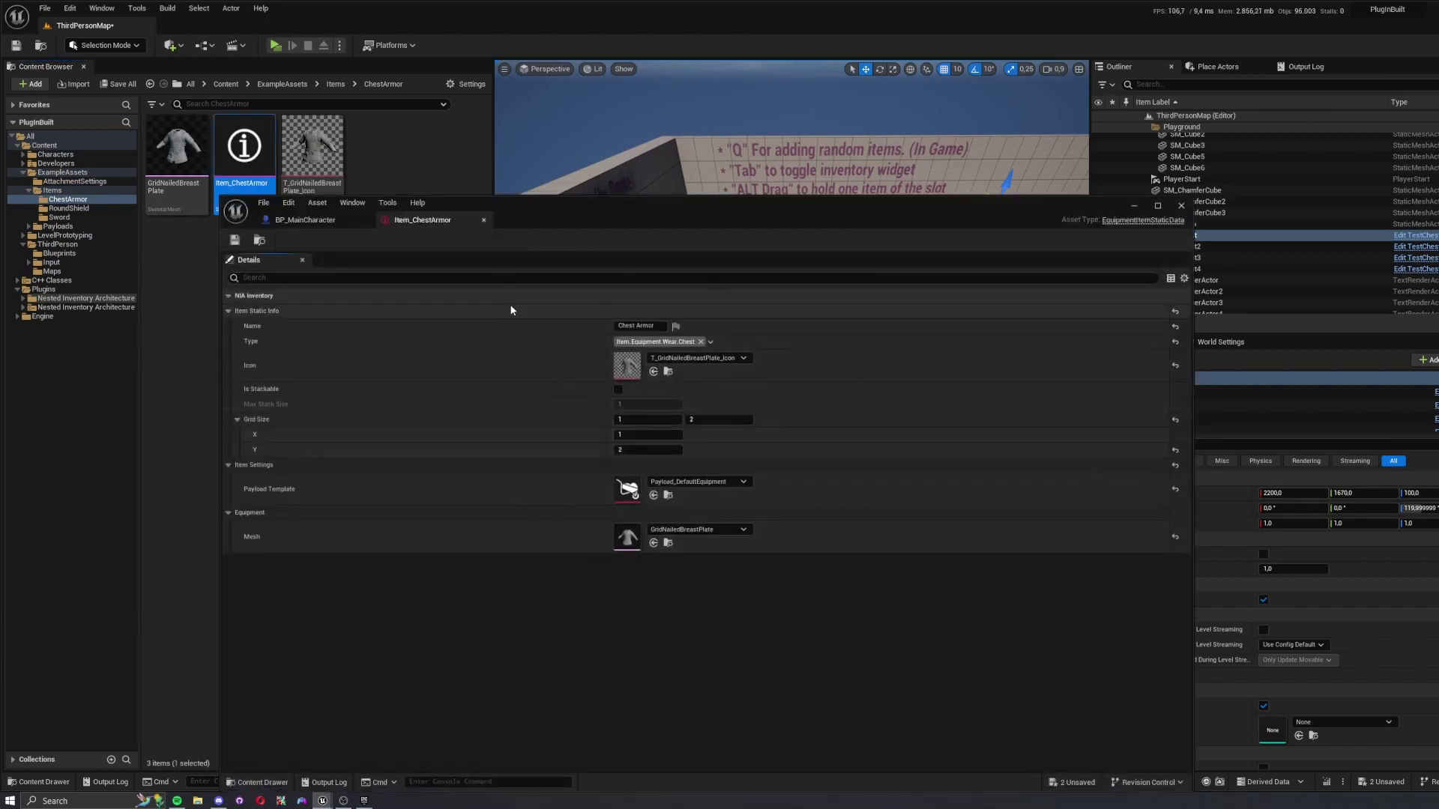
# - Create a data asset of class Item Static Data in the ChestArmor folder, keeping its default name, and open it
pyautogui.moveTo(641, 210); pyautogui.dragTo(0, 225)
pyautogui.rightClick(287, 292)
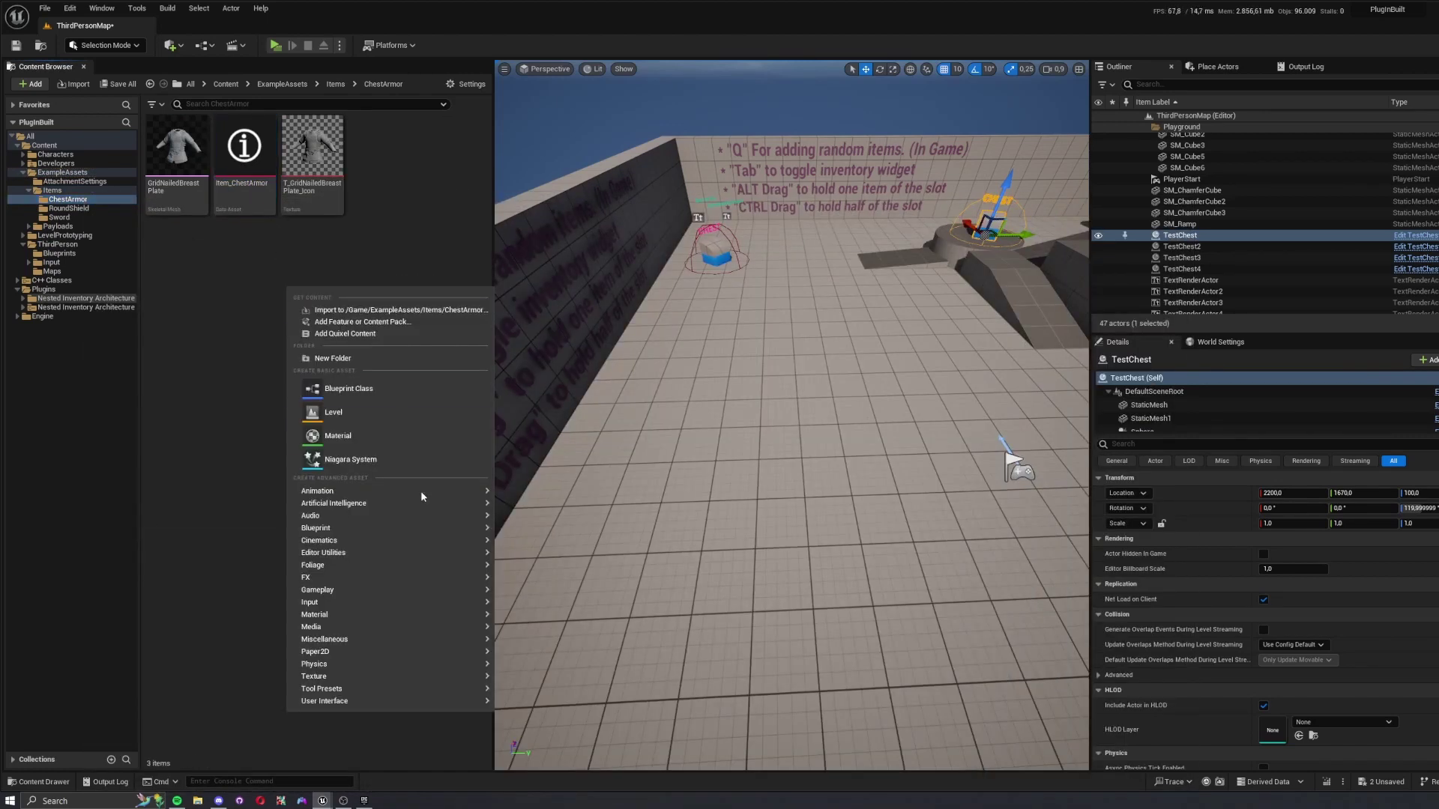
pyautogui.moveTo(350, 639)
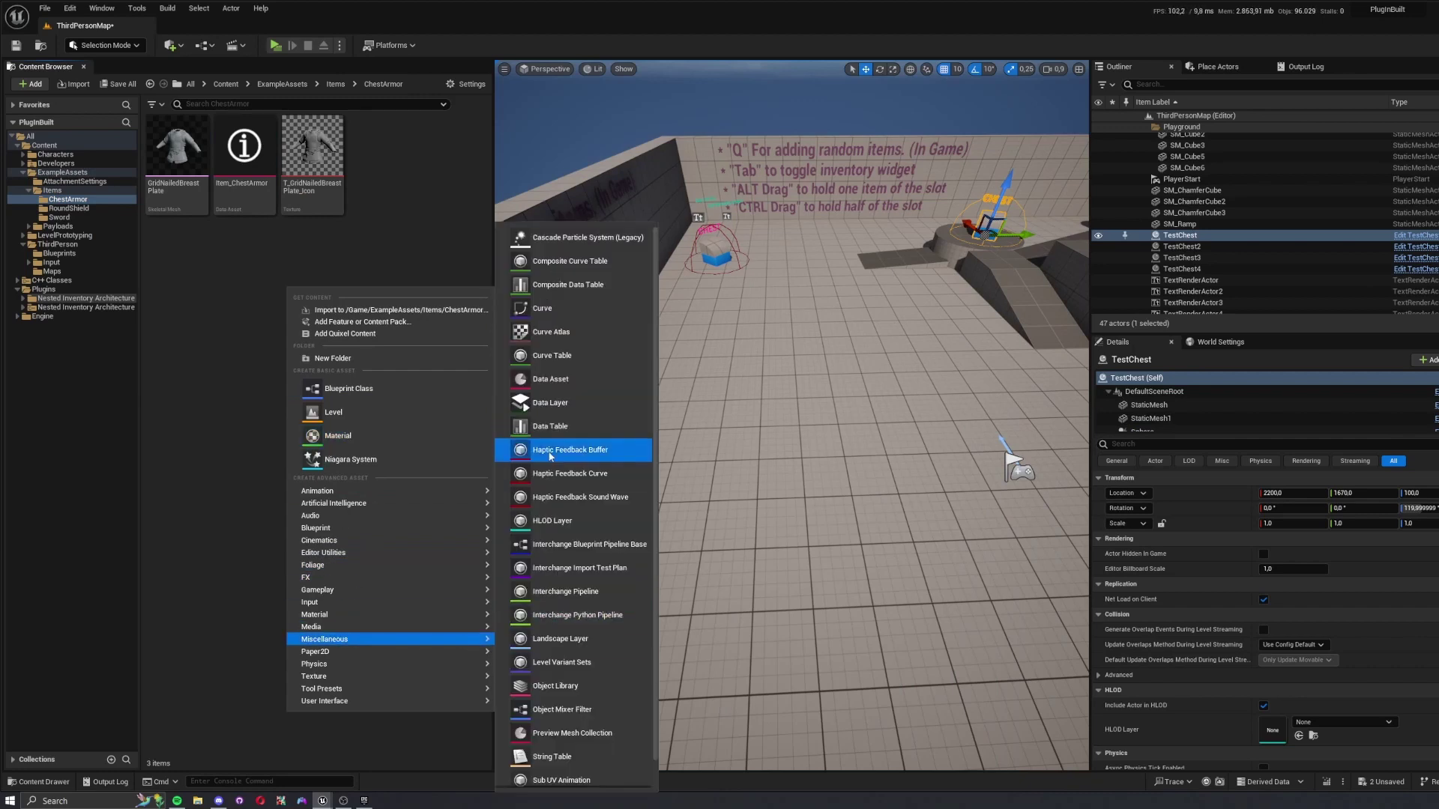
pyautogui.click(550, 378)
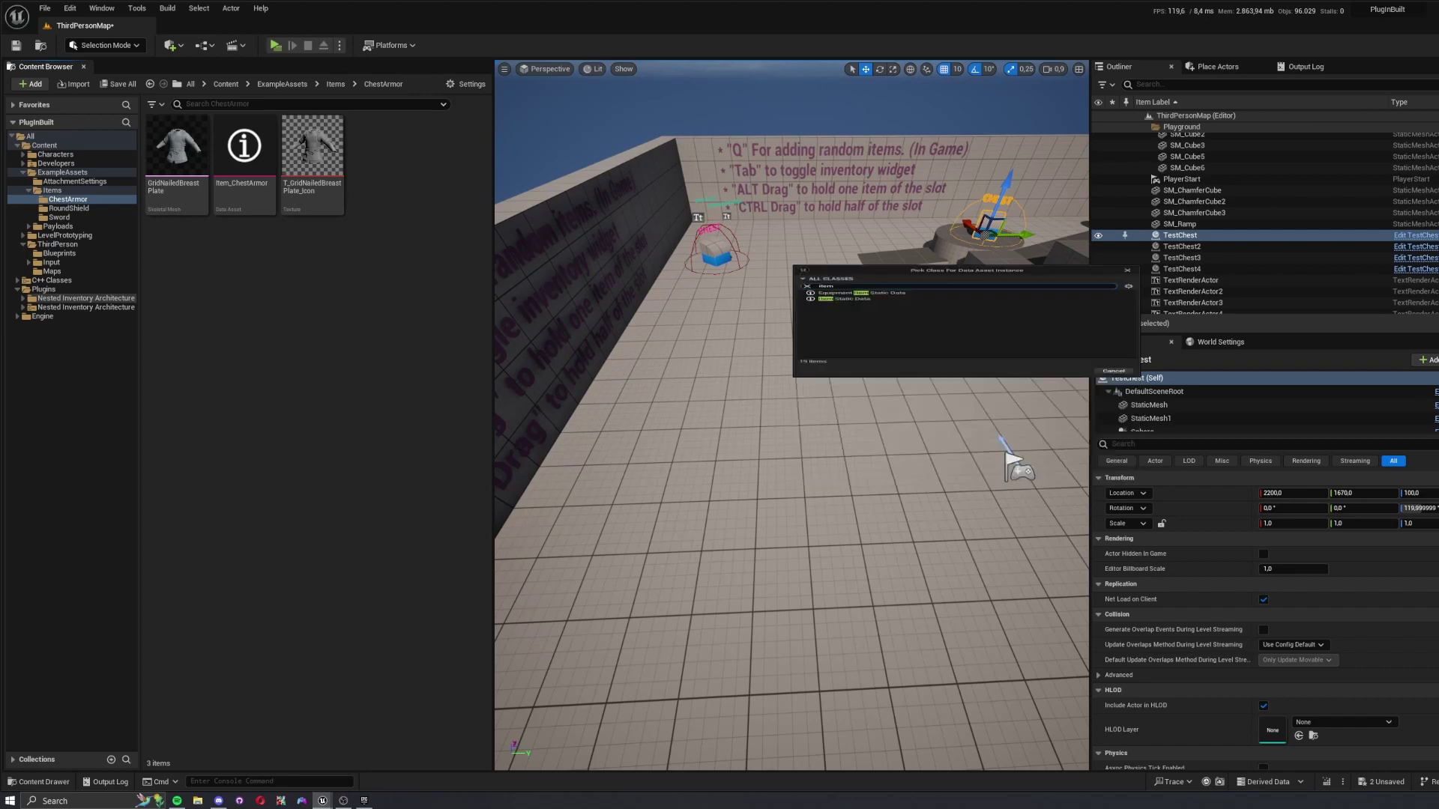
pyautogui.click(862, 332)
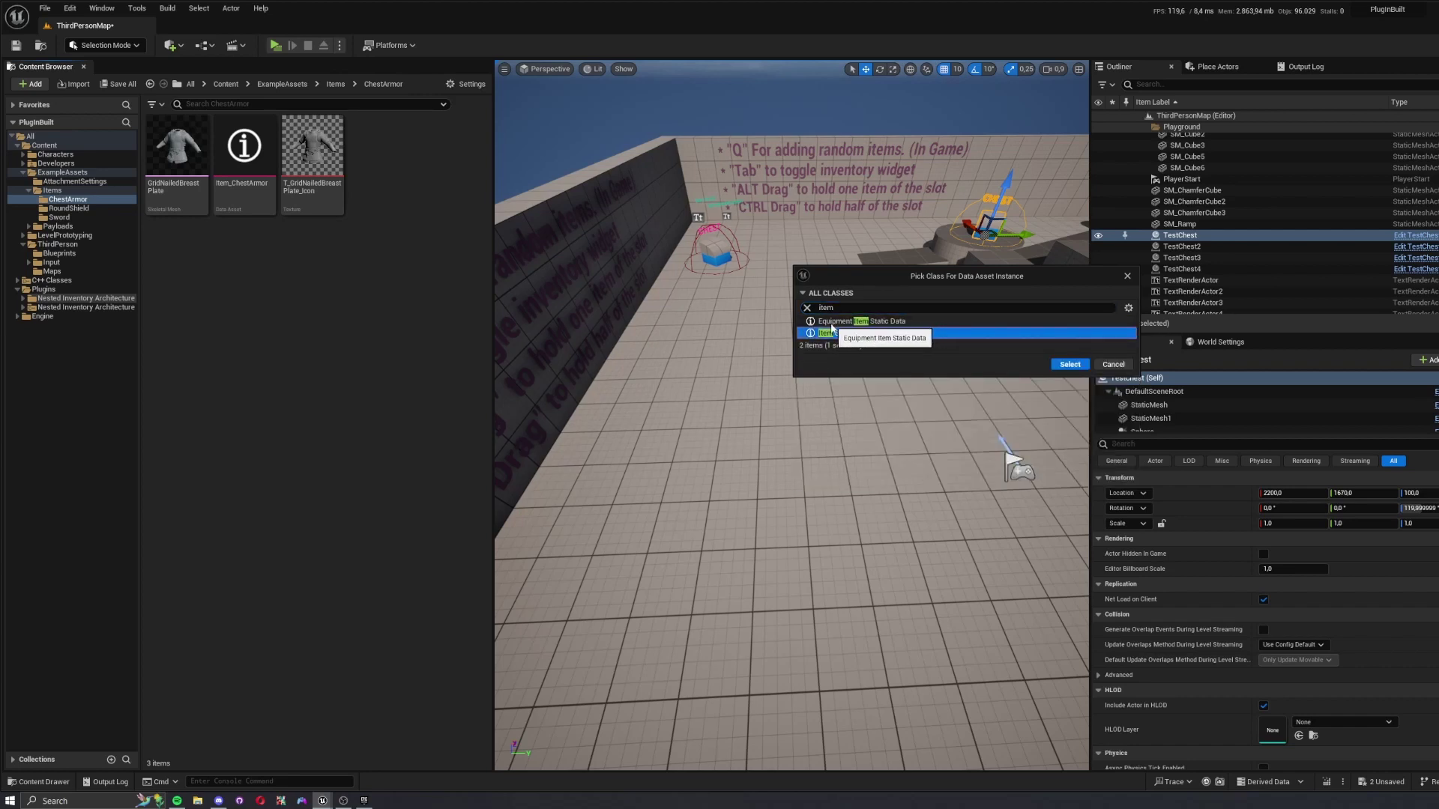
pyautogui.click(875, 323)
pyautogui.click(874, 333)
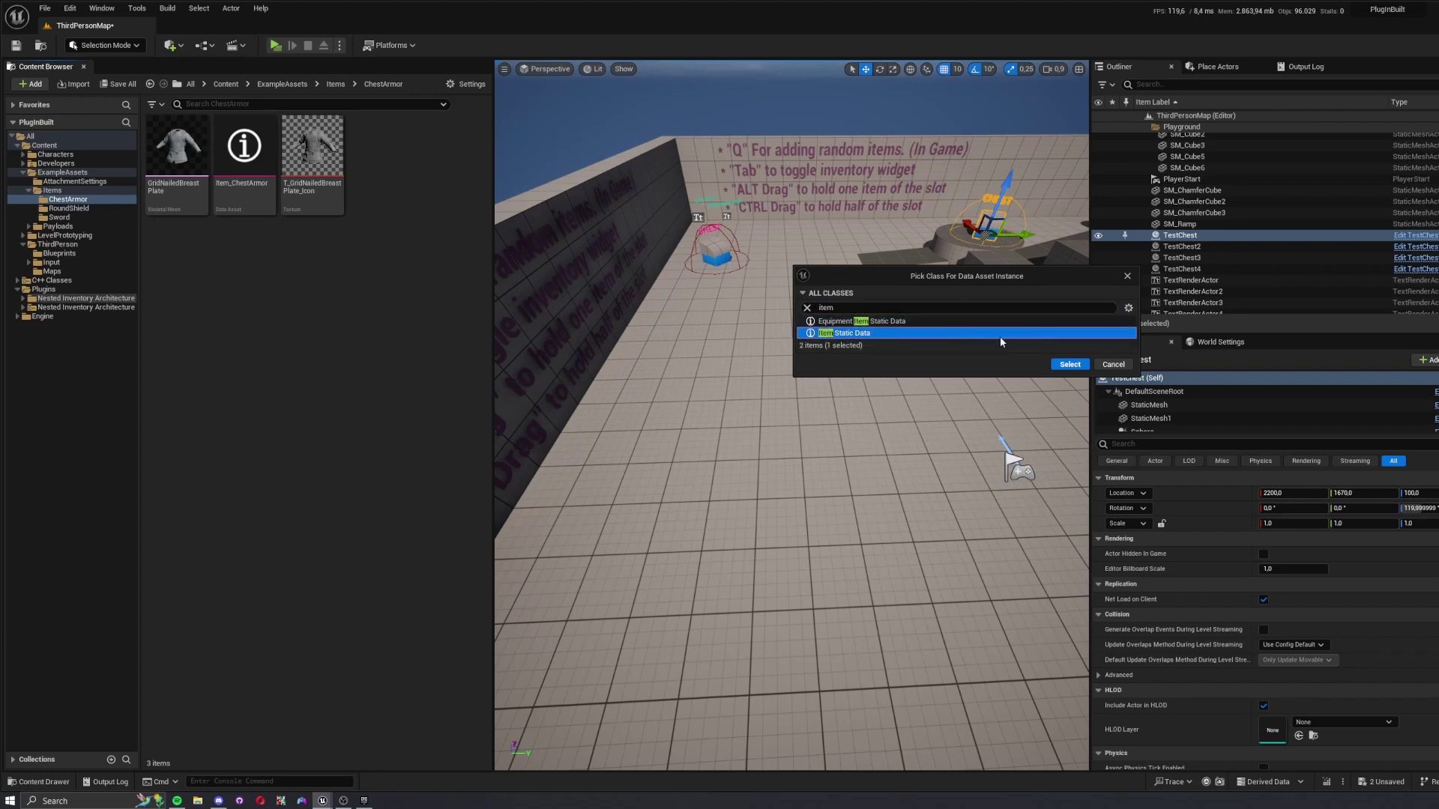
pyautogui.click(1070, 365)
pyautogui.press('Return')
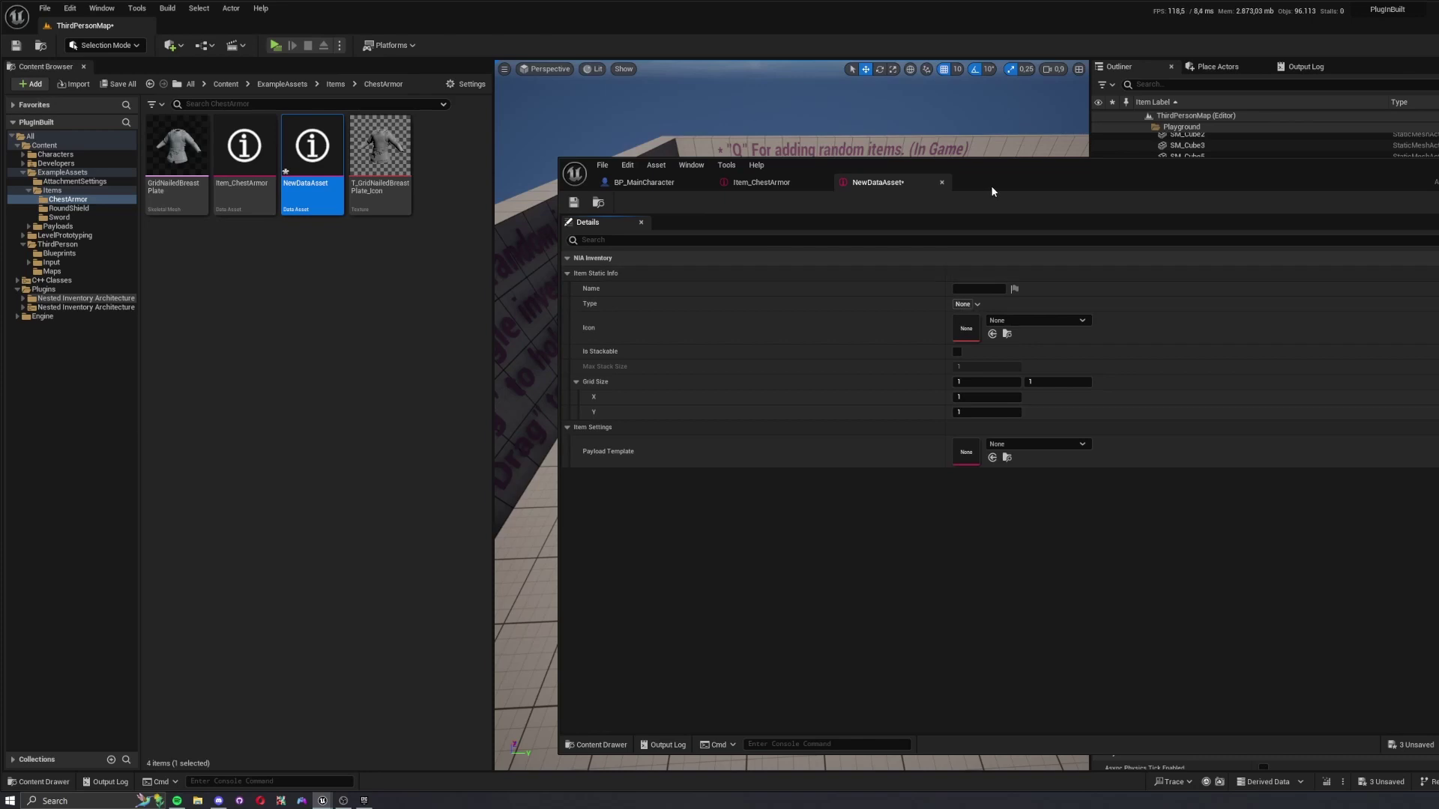
# - Play the level, add random items to the character and show the inventory widget
pyautogui.moveTo(991, 186); pyautogui.dragTo(1331, 219)
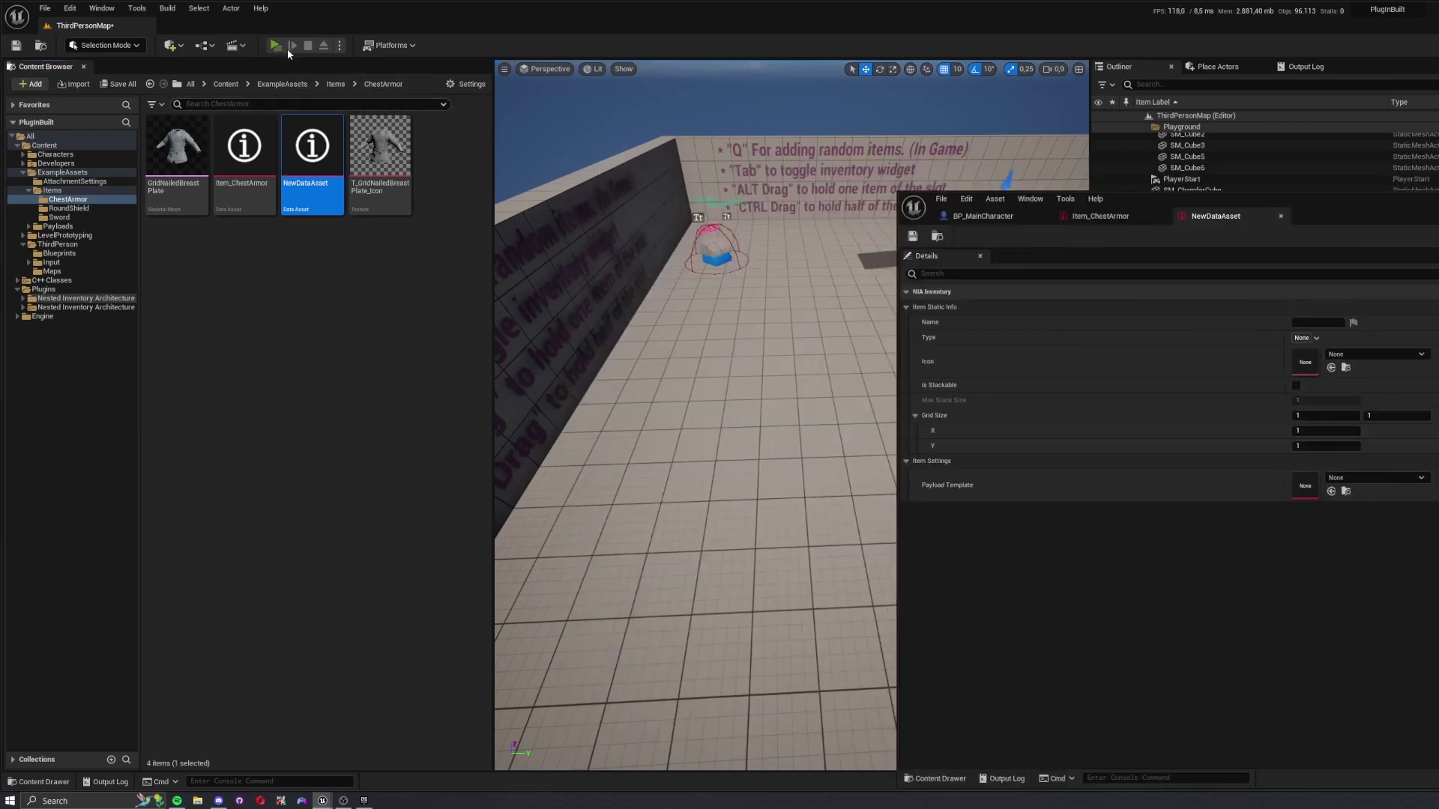
pyautogui.click(277, 44)
pyautogui.press('Tab')
pyautogui.press('q')
pyautogui.press('q')
pyautogui.press('q')
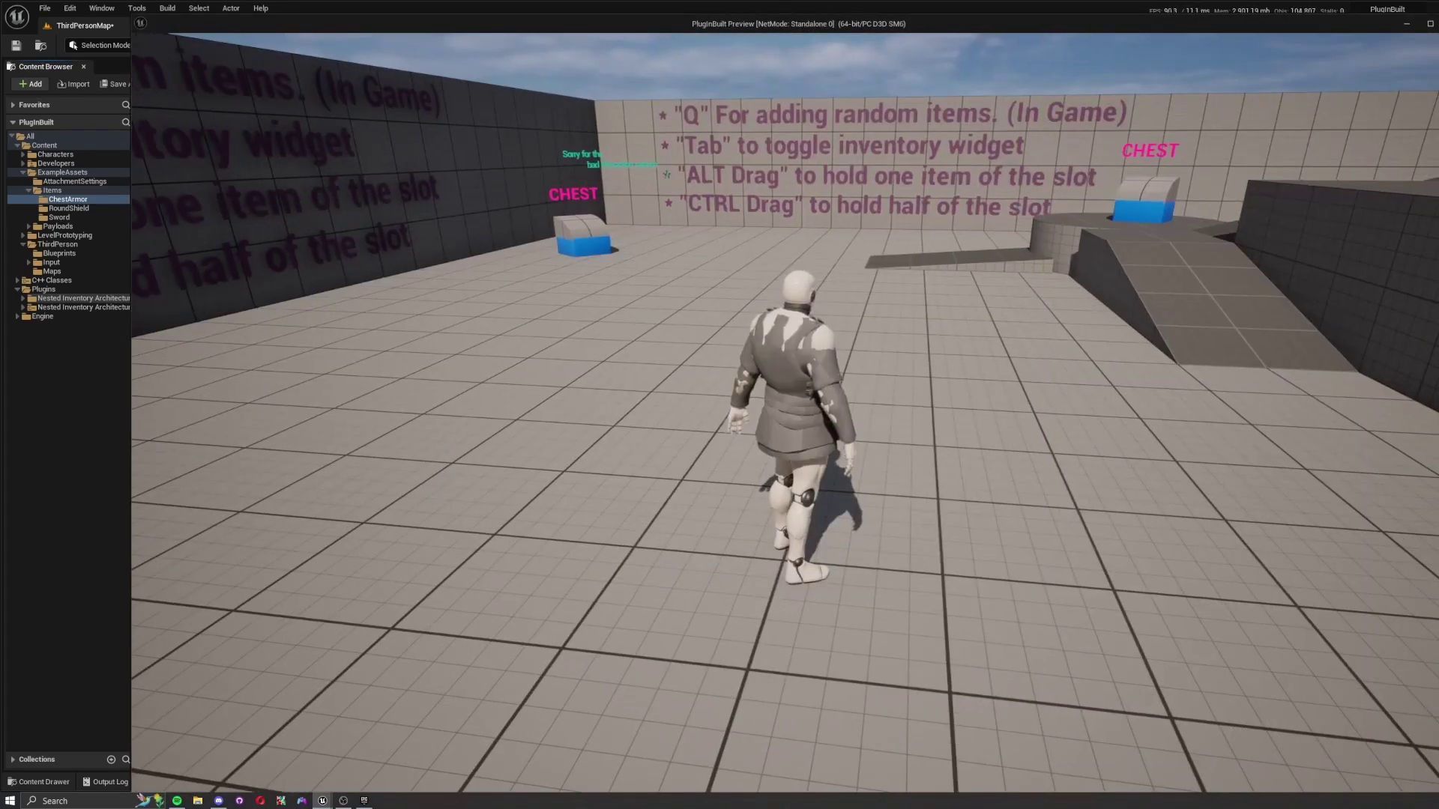
pyautogui.press('Tab')
pyautogui.moveTo(1158, 197)
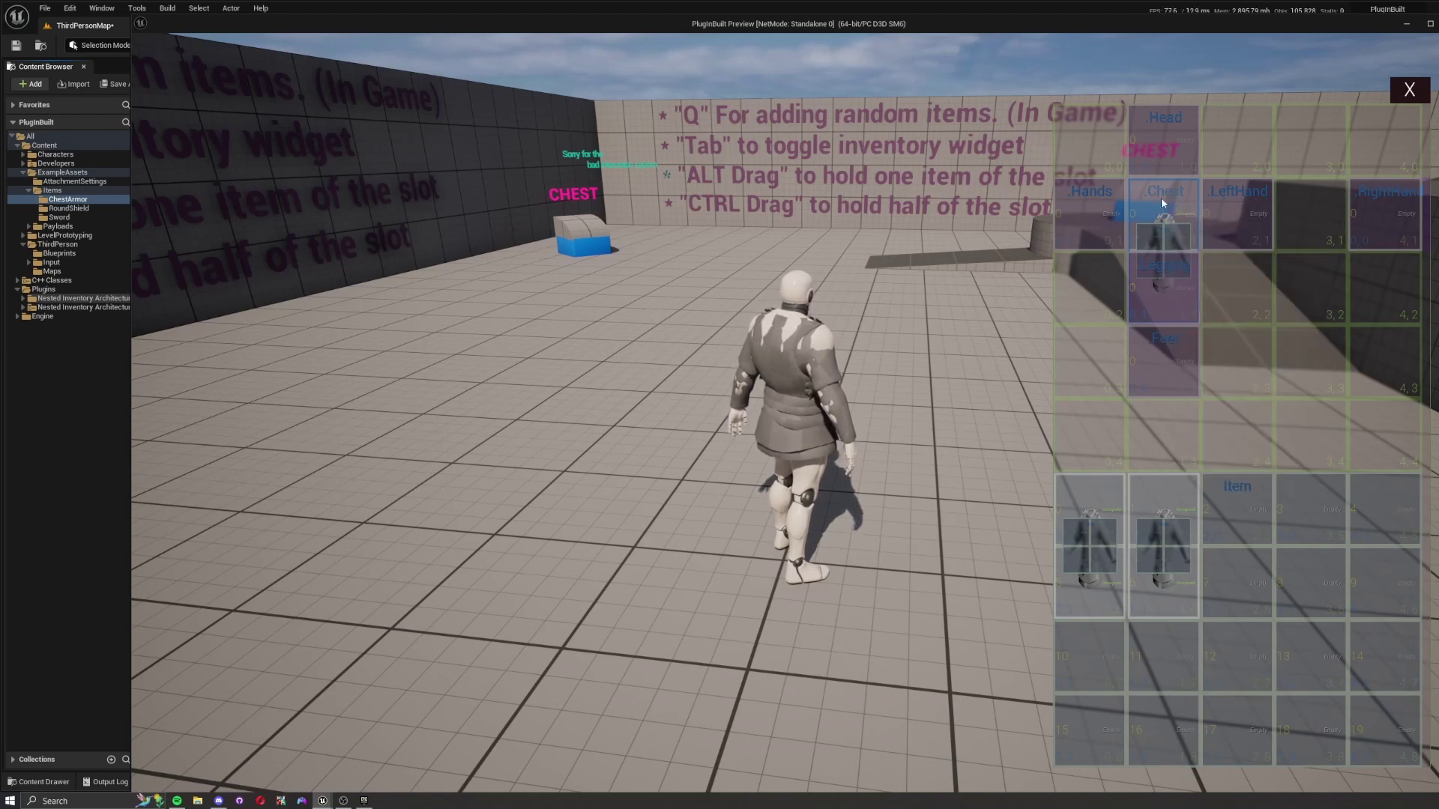
# - Unequip the armor from the Chest slot into the item grid, and rearrange two armor pieces within the grid
pyautogui.moveTo(1161, 198); pyautogui.dragTo(1296, 507)
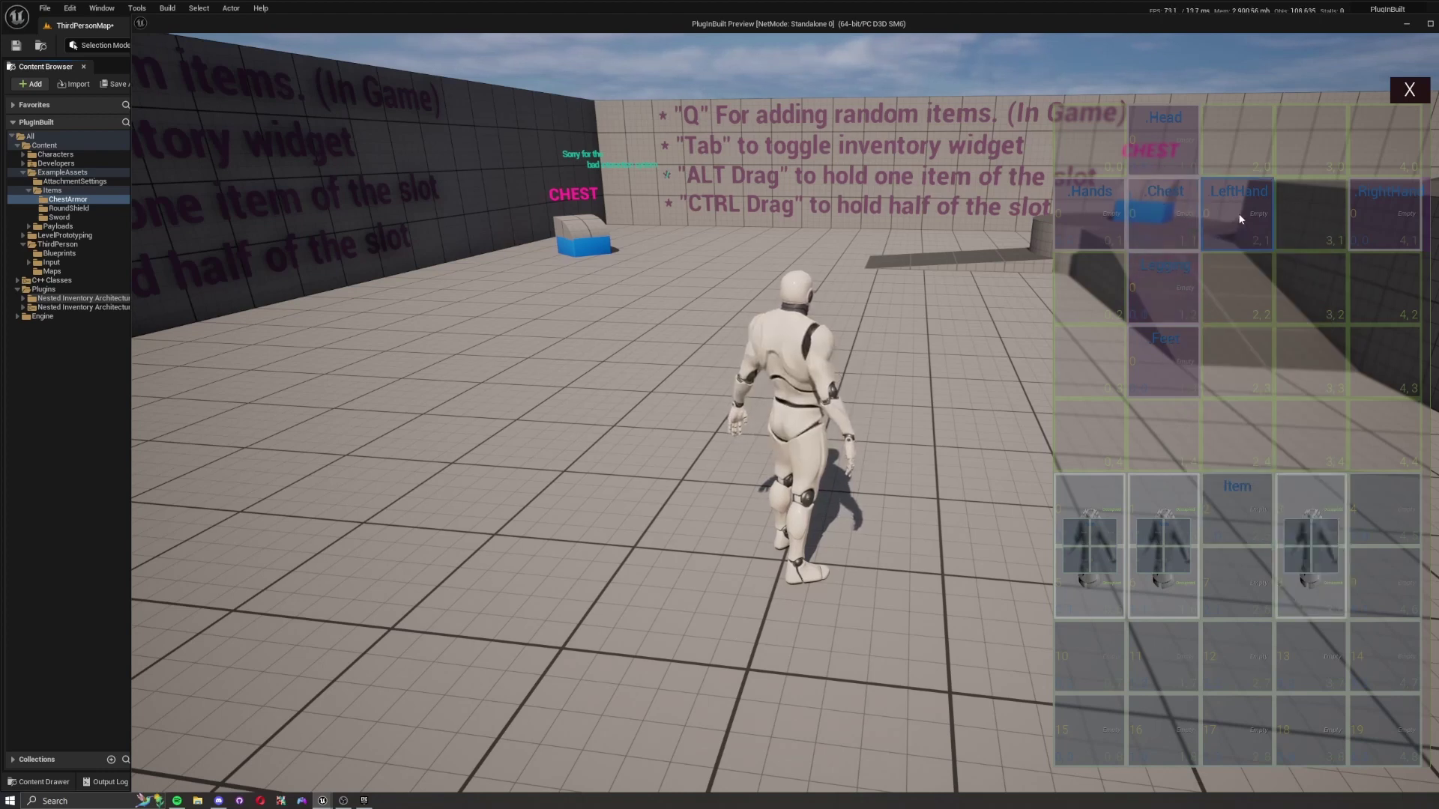
pyautogui.moveTo(1308, 524); pyautogui.dragTo(1158, 625)
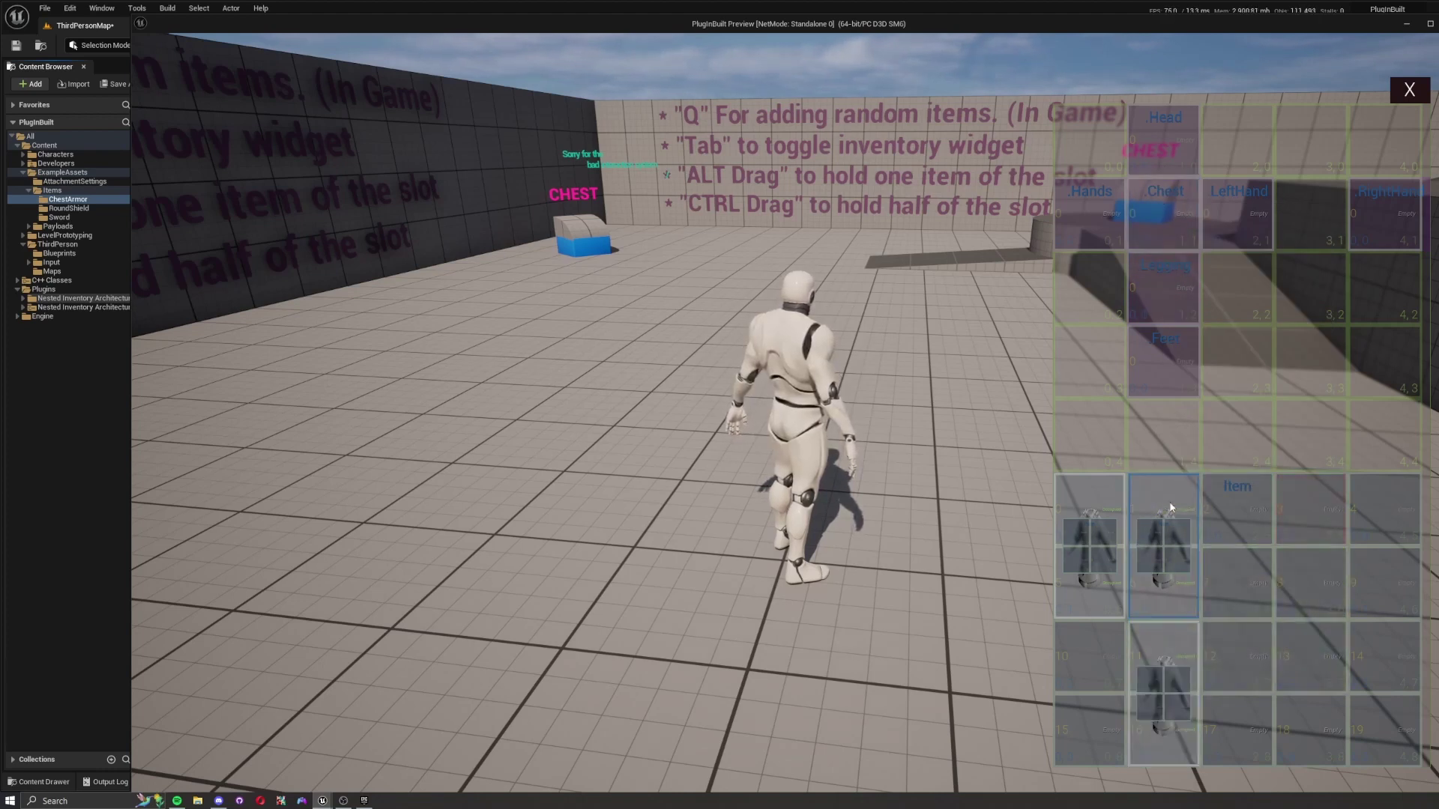
pyautogui.moveTo(1162, 524); pyautogui.dragTo(1090, 659)
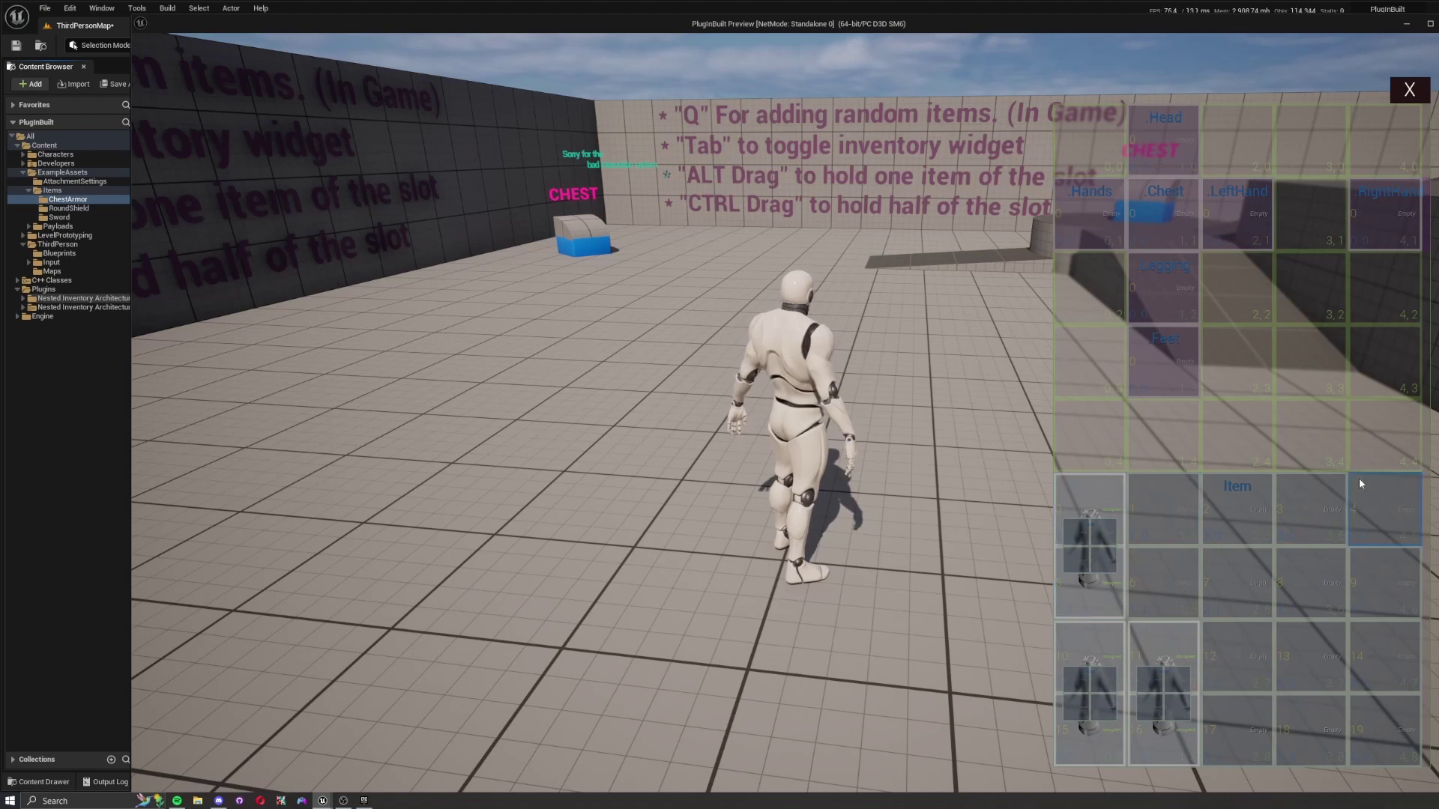
# - Test moving chest armor from the item grid to the Chest and LeftHand slots, and return to the NewDataAsset editor
pyautogui.moveTo(1168, 631)
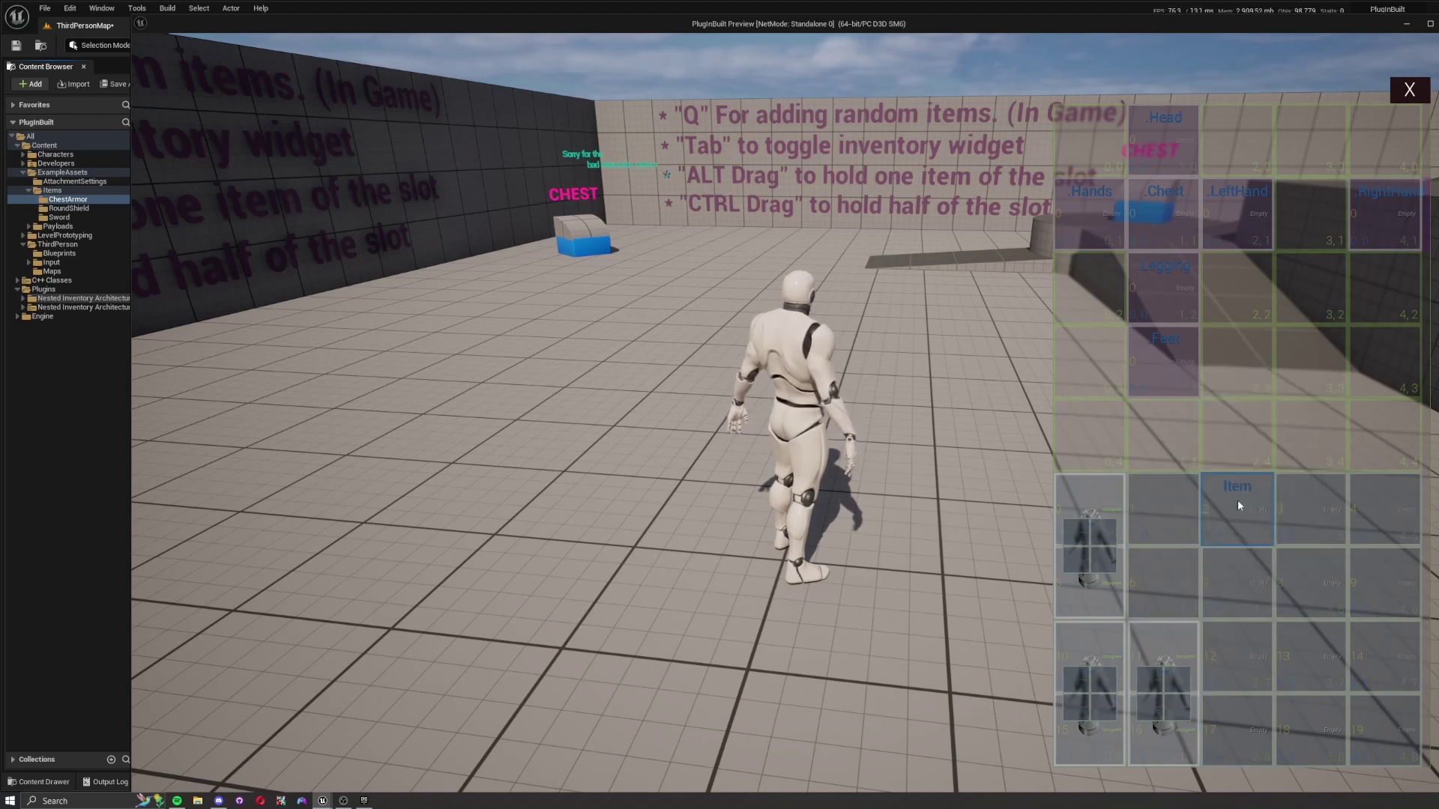
pyautogui.moveTo(1162, 655); pyautogui.dragTo(1166, 210)
pyautogui.moveTo(1246, 485); pyautogui.dragTo(1252, 197)
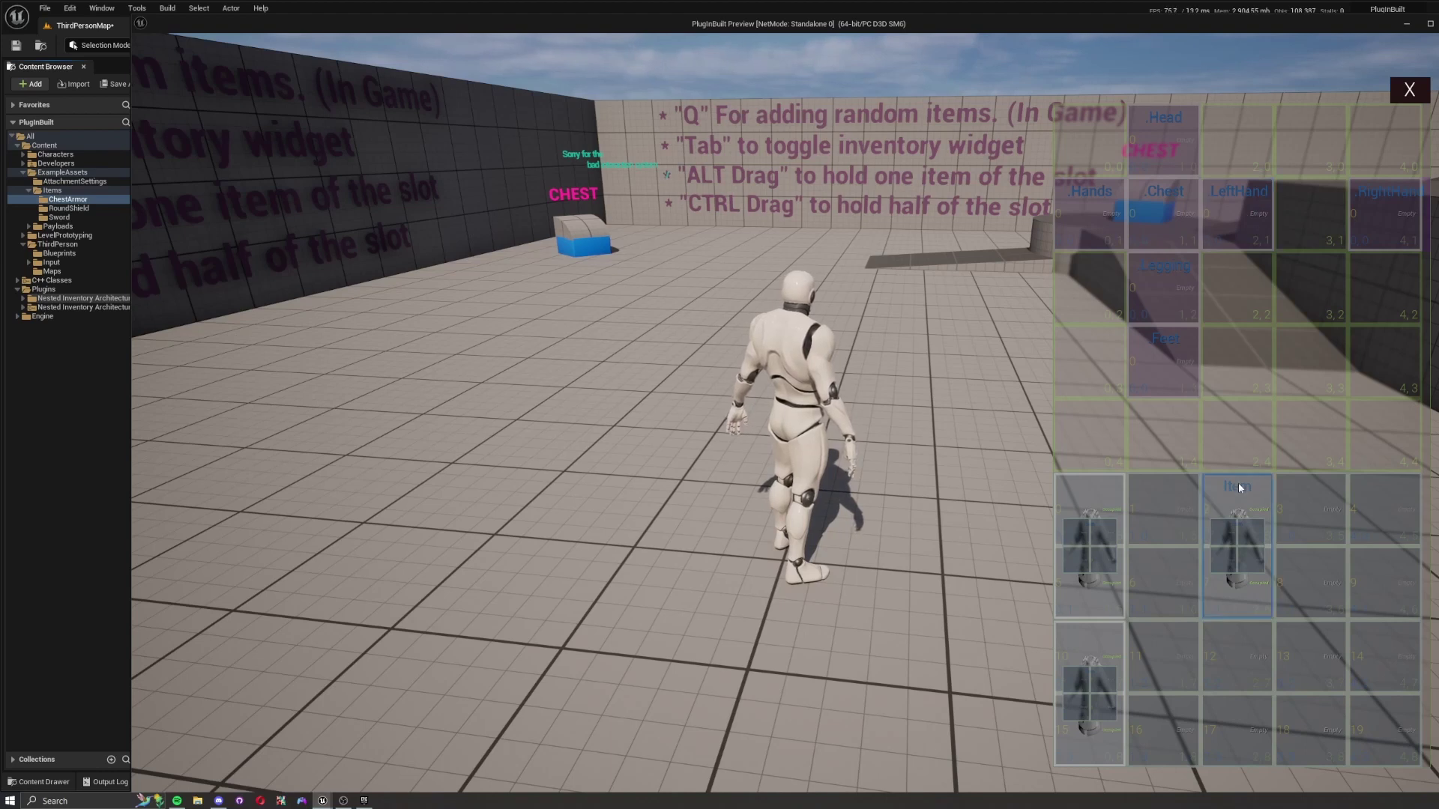
pyautogui.moveTo(1238, 483)
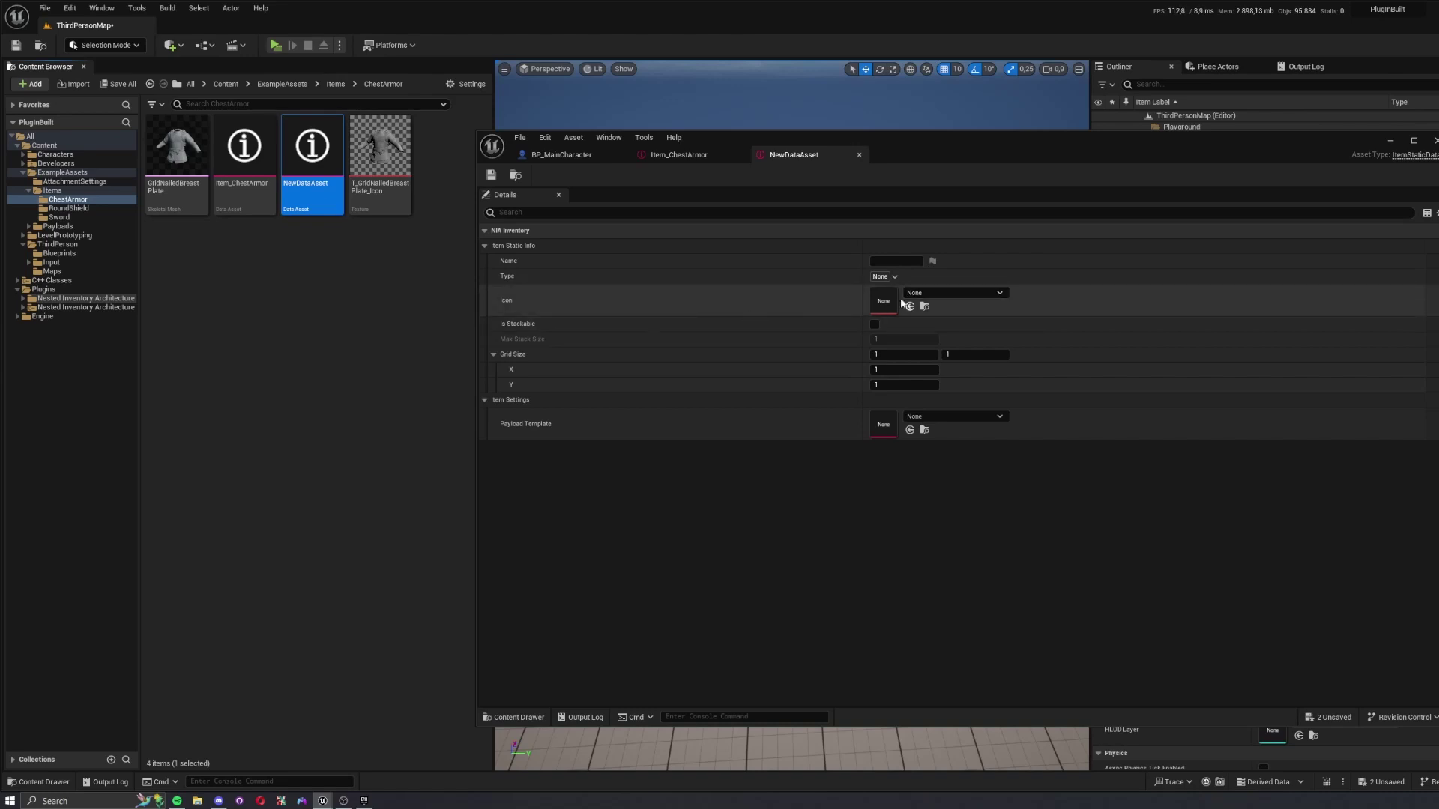
pyautogui.moveTo(993, 162); pyautogui.dragTo(1342, 221)
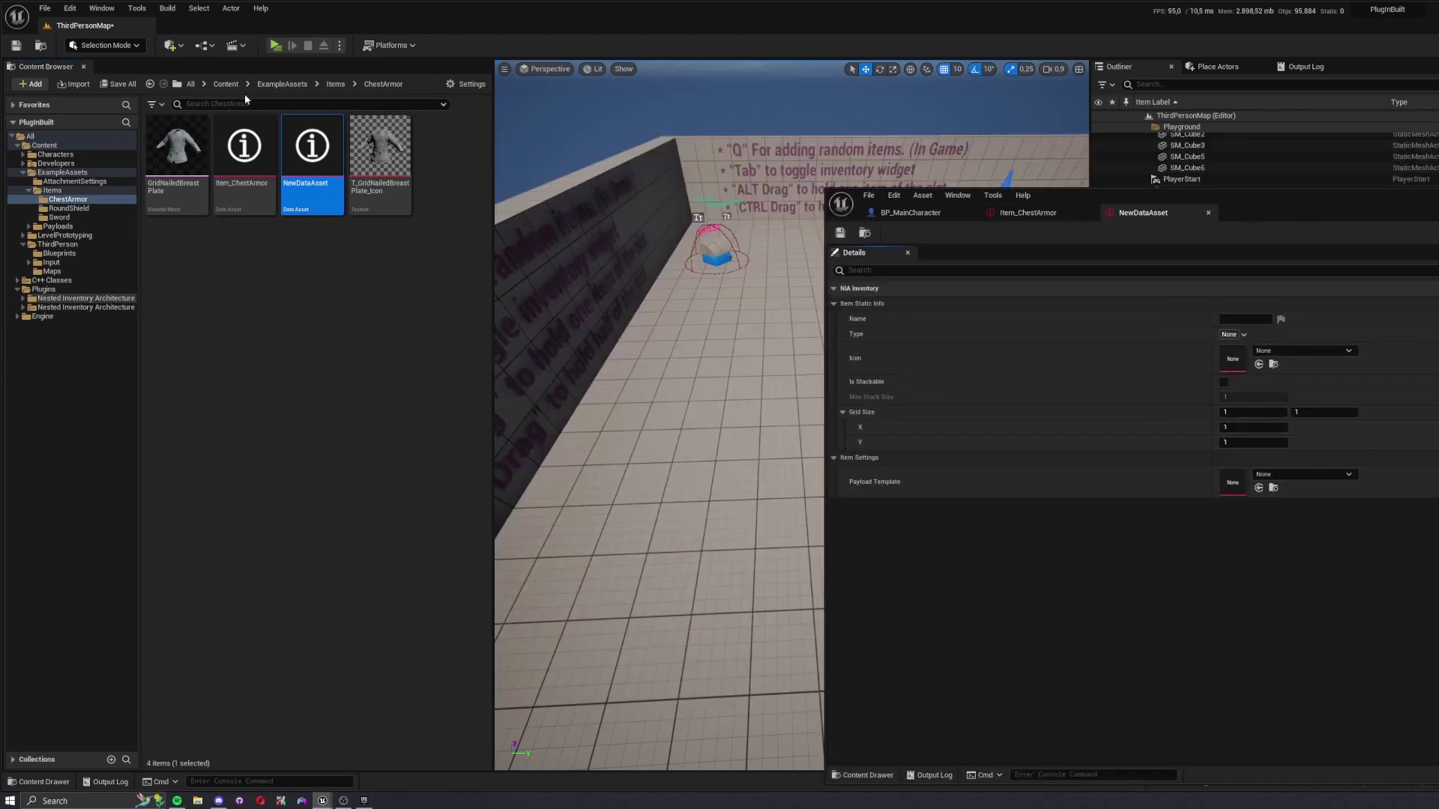
# - Play the level, show the inventory widget to examine its slots and item grid, and stop playing
pyautogui.click(276, 46)
pyautogui.press('Tab')
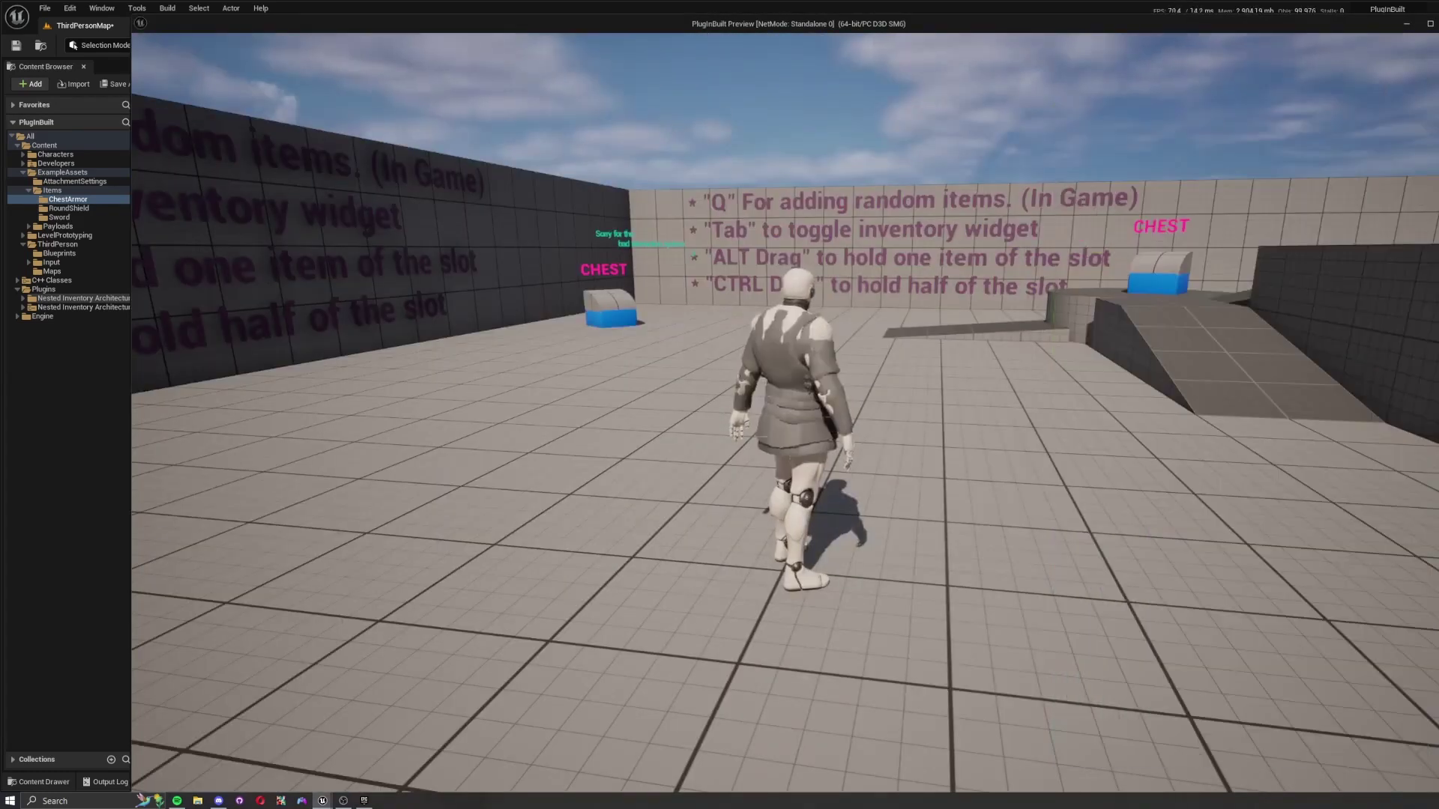
pyautogui.press('Tab')
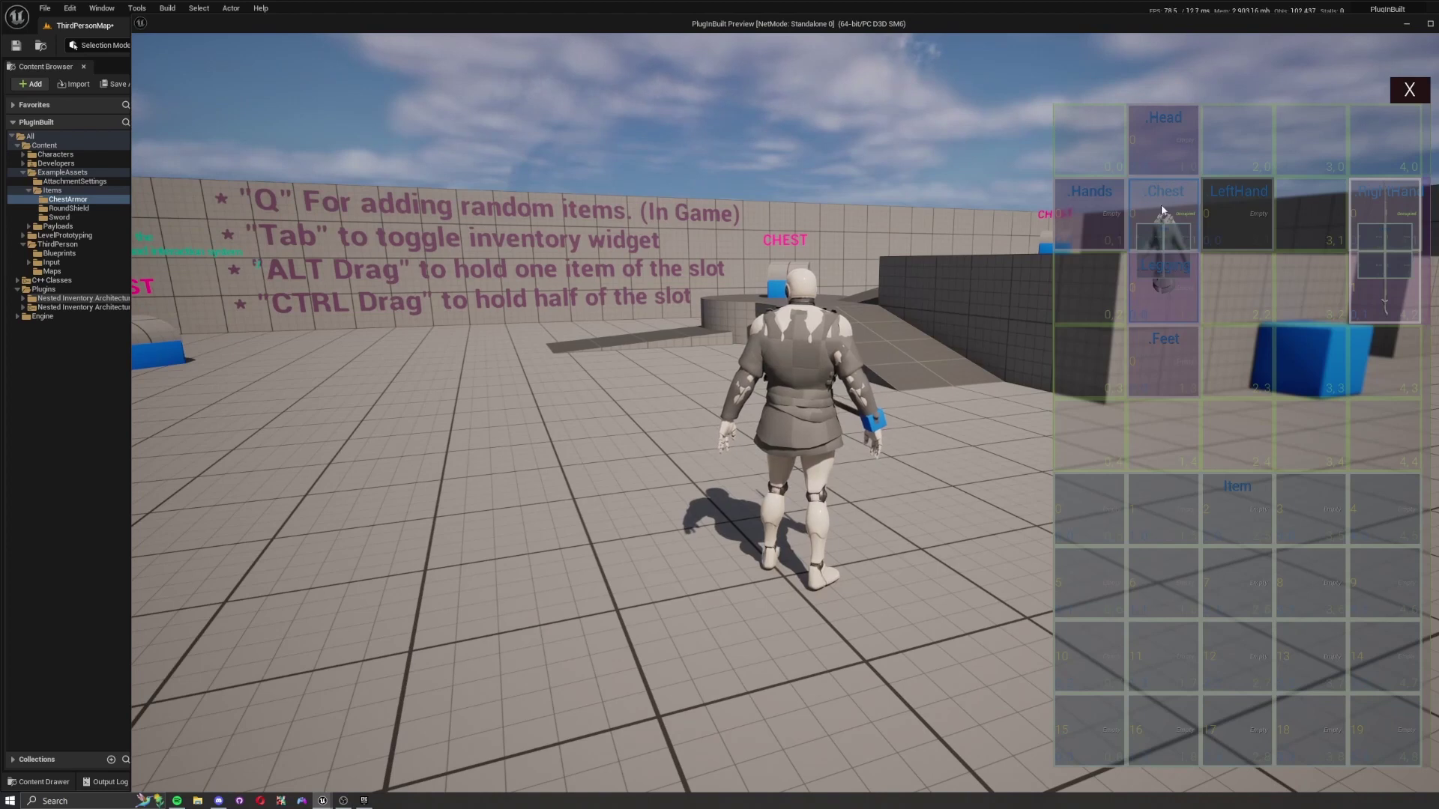
pyautogui.press('Escape')
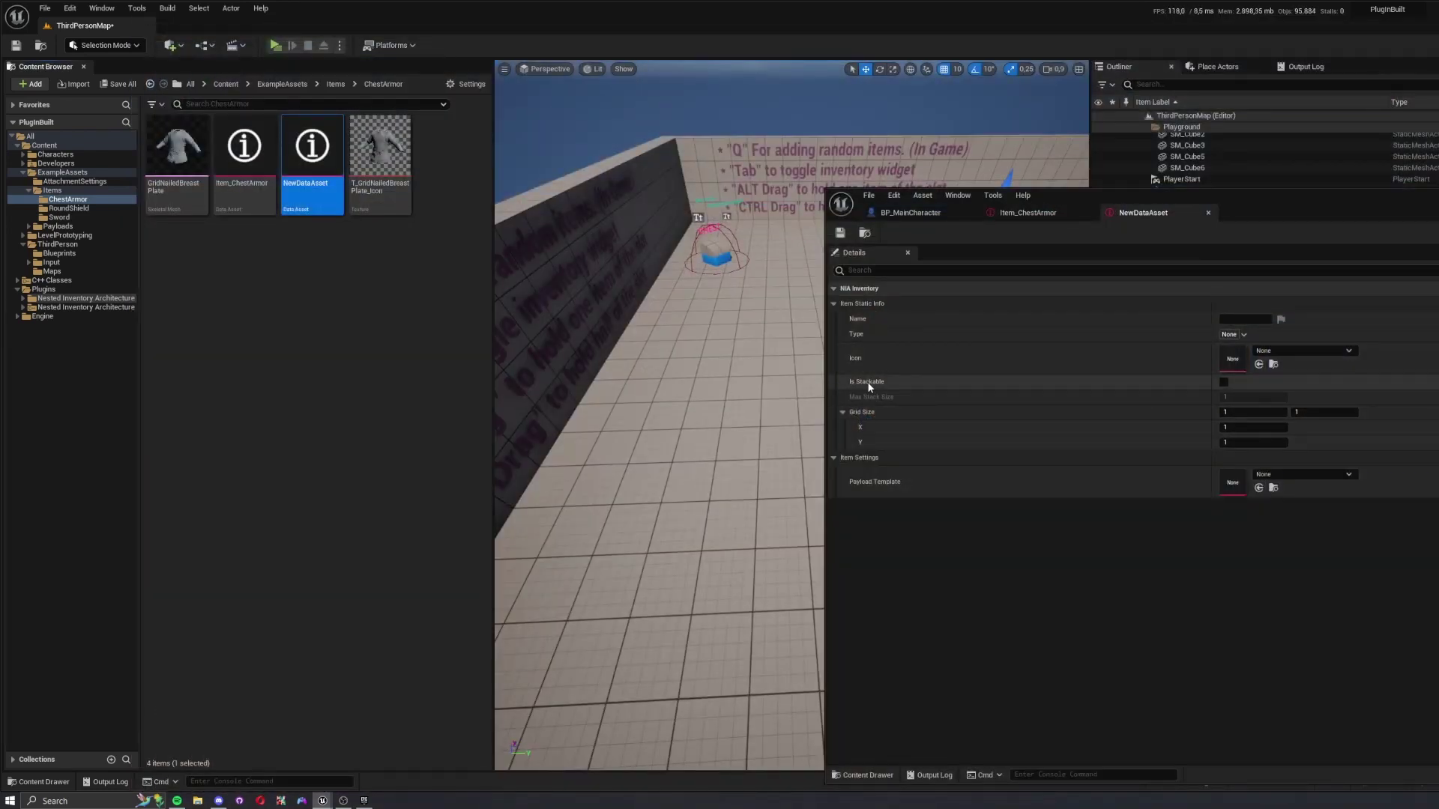
# - Enable Is Stackable in NewDataAsset, set Max Stack Size to 5, and turn Is Stackable off again
pyautogui.click(1224, 382)
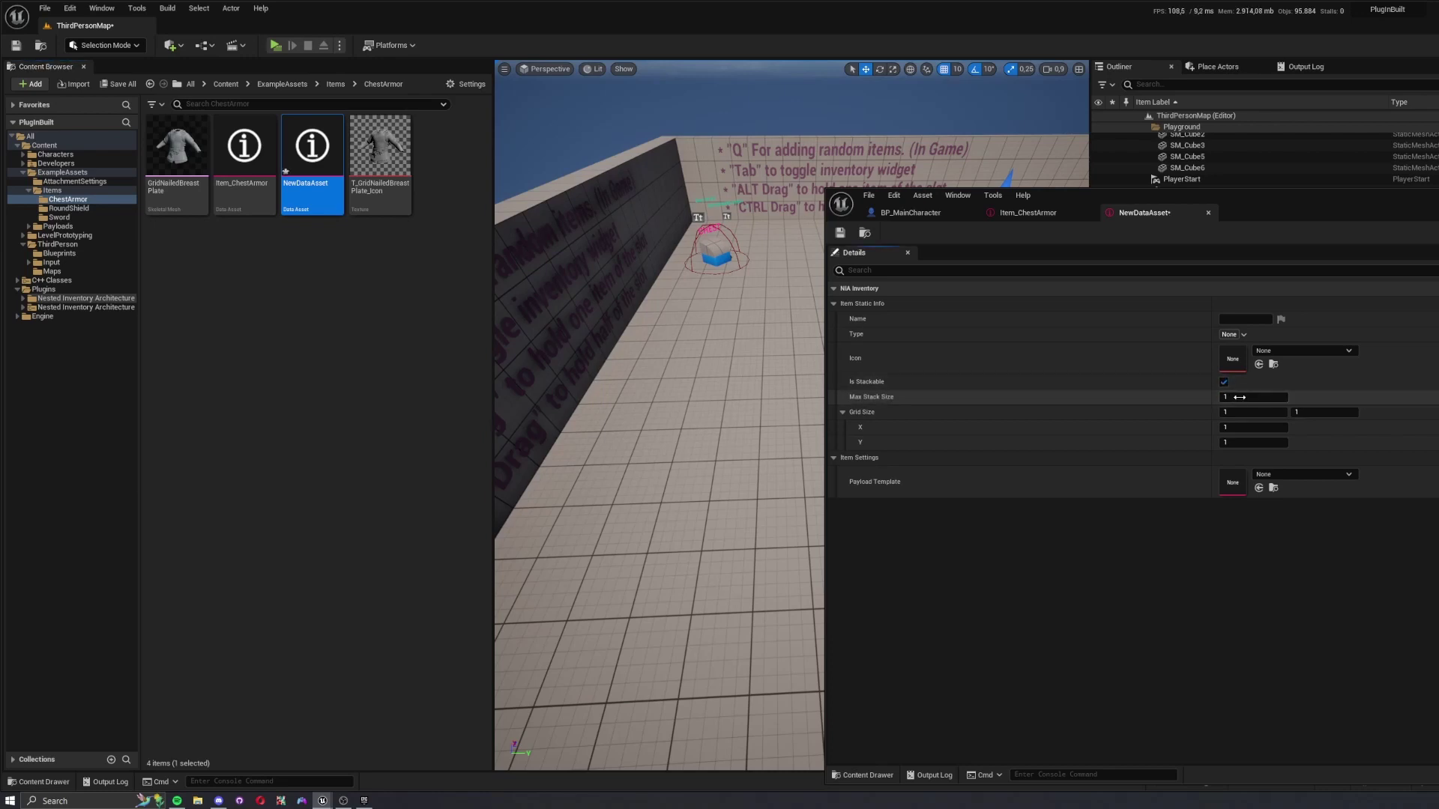
pyautogui.click(1224, 383)
pyautogui.moveTo(1237, 398); pyautogui.dragTo(1227, 398)
pyautogui.click(1223, 382)
pyautogui.click(1224, 382)
pyautogui.click(1255, 396)
pyautogui.write('5')
pyautogui.click(1223, 382)
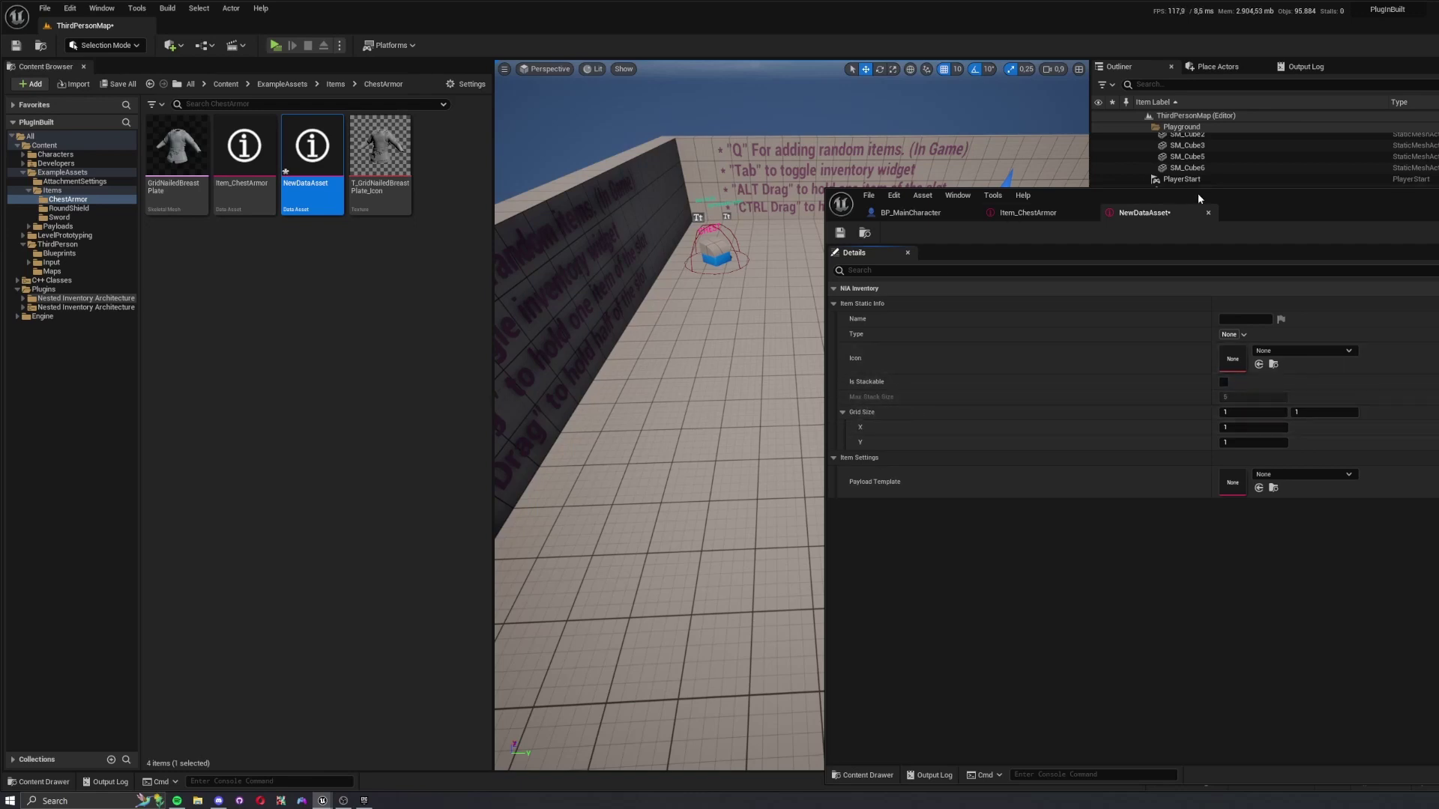
# - Play the level, add random items to the character, and move the round shield into the Item grid of the inventory widget
pyautogui.moveTo(1071, 196); pyautogui.dragTo(1151, 205)
pyautogui.click(280, 46)
pyautogui.press('q')
pyautogui.press('q')
pyautogui.press('Tab')
pyautogui.moveTo(1305, 229); pyautogui.dragTo(1196, 484)
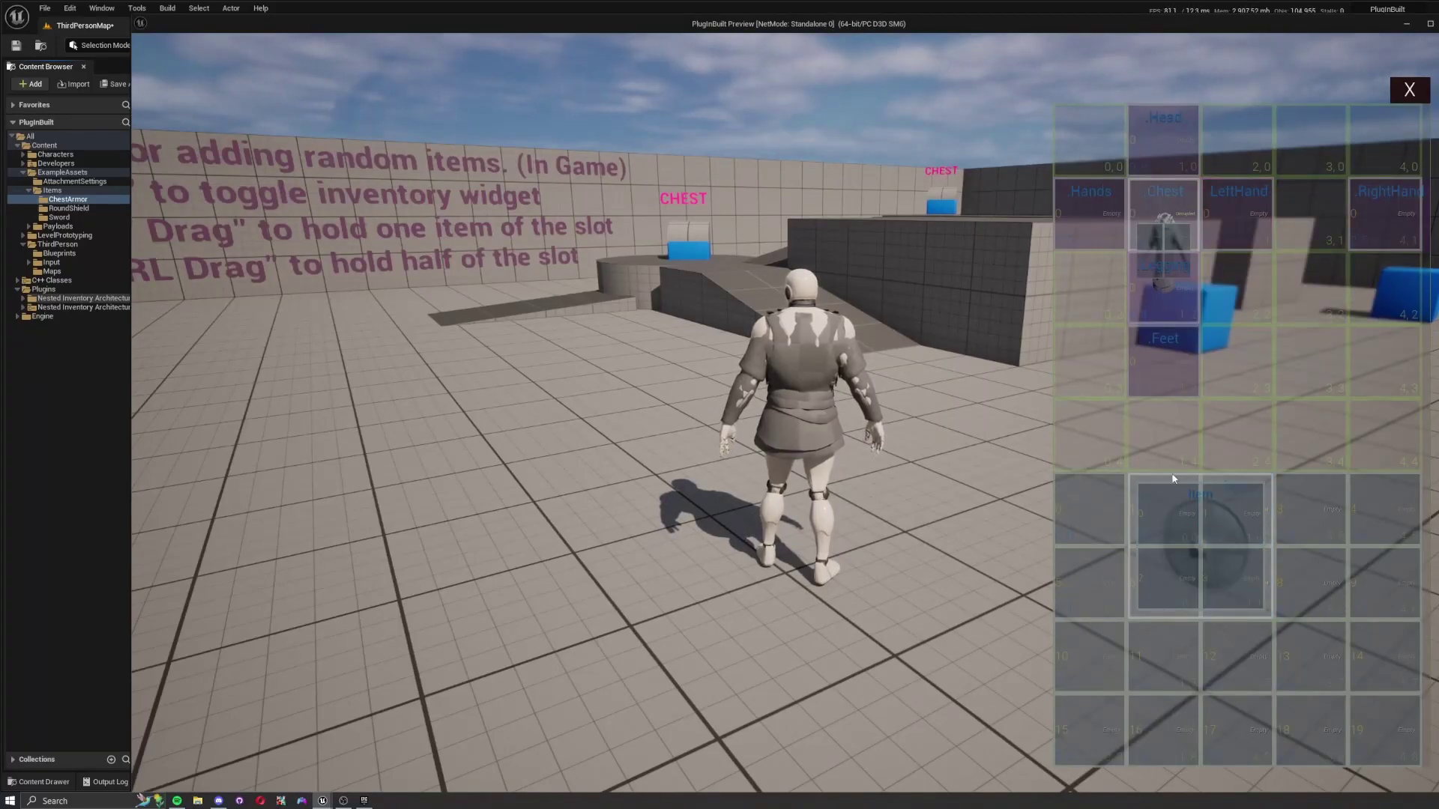
# - Examine the item details of the RoundShield and the equipped Chest Armor, and stop playing
pyautogui.moveTo(1167, 479)
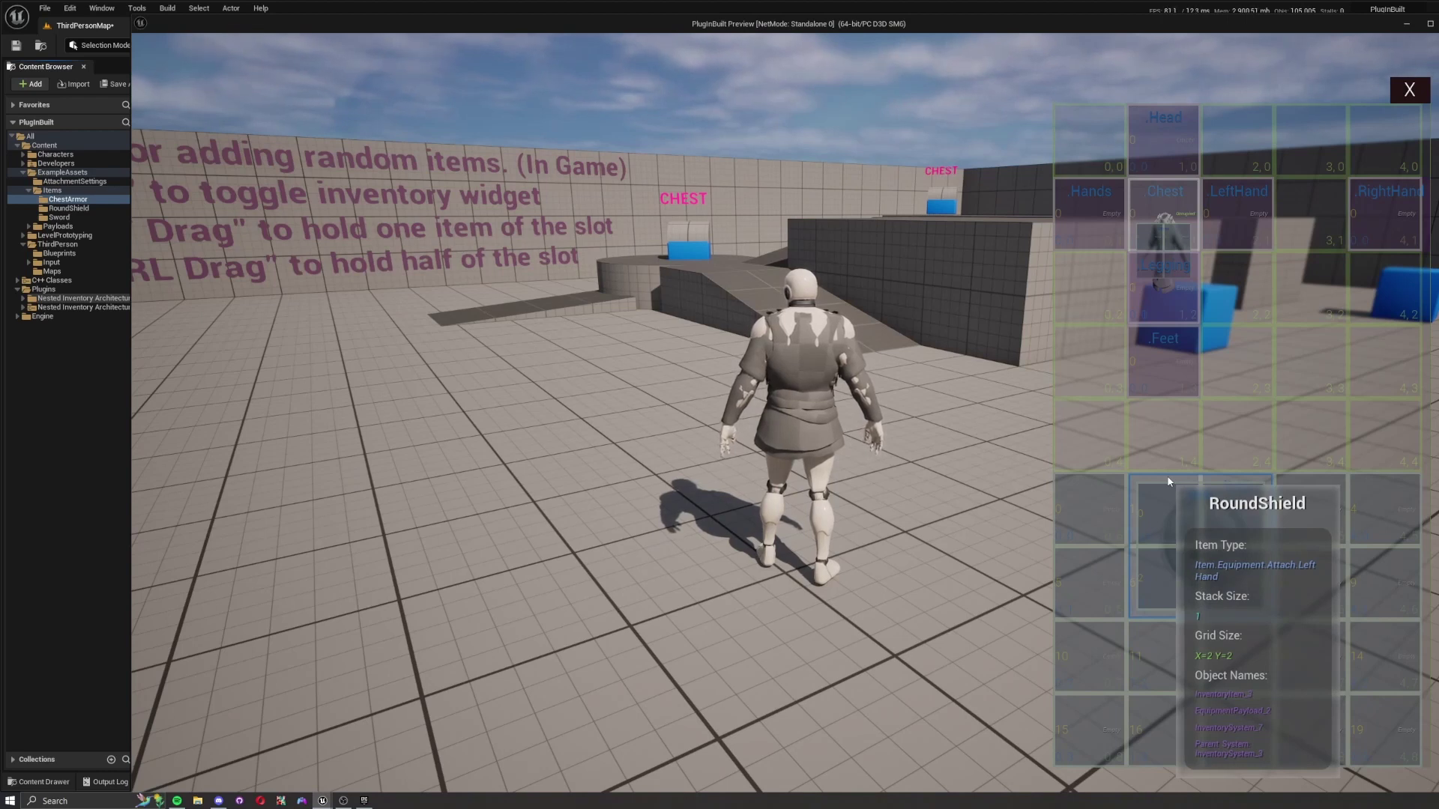
pyautogui.moveTo(1178, 203)
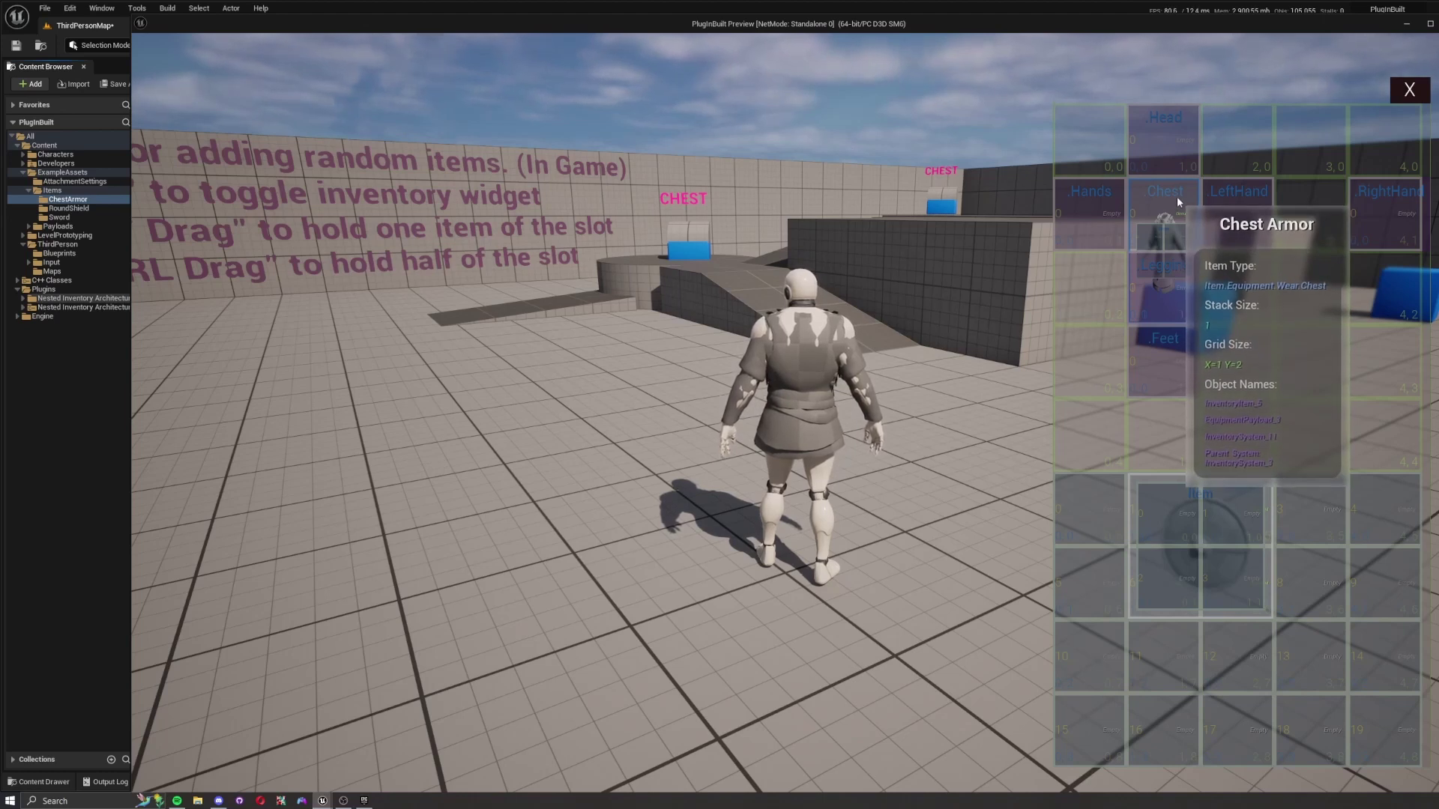
pyautogui.press('Escape')
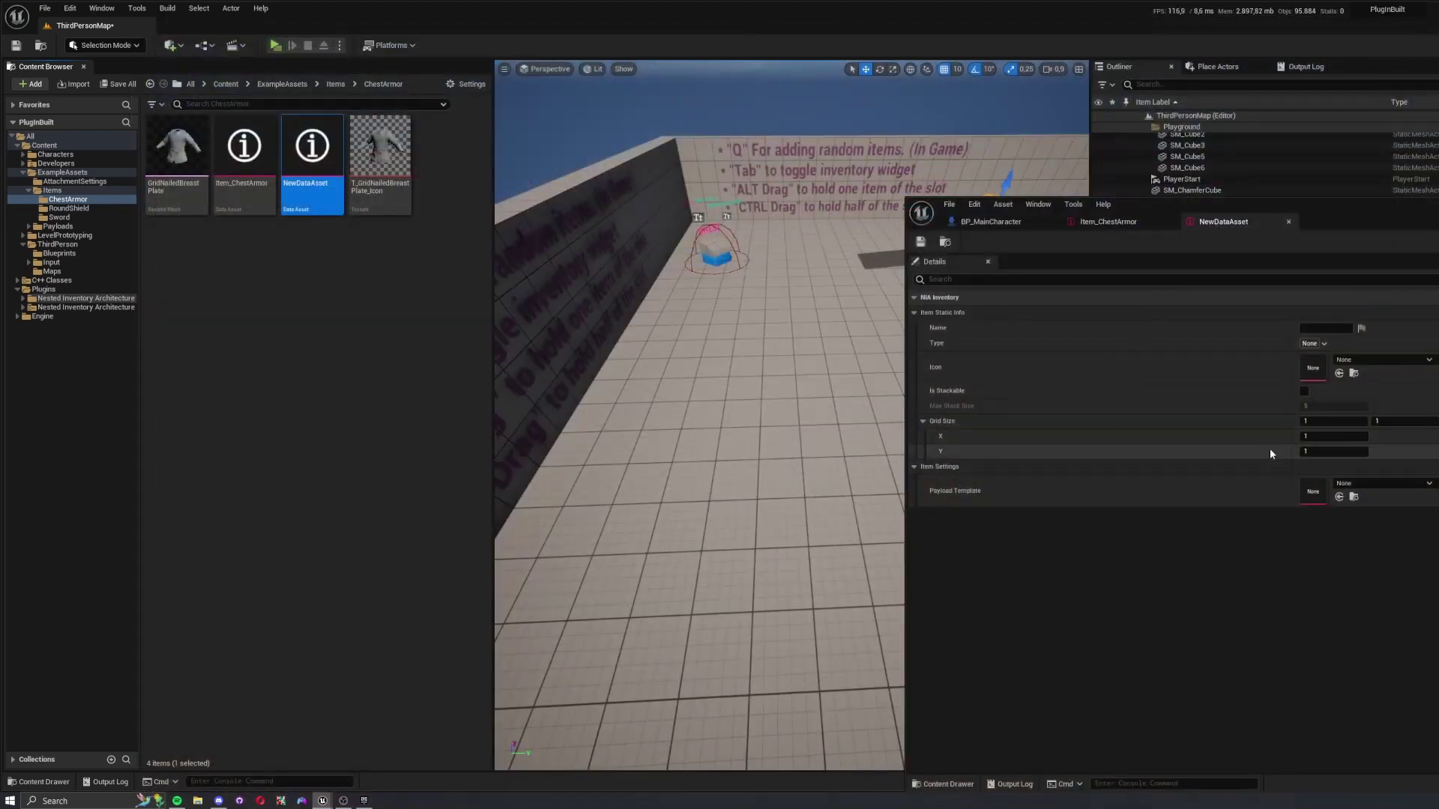
# - Set the Grid Size of NewDataAsset to 1 by 2 and save the asset
pyautogui.click(923, 421)
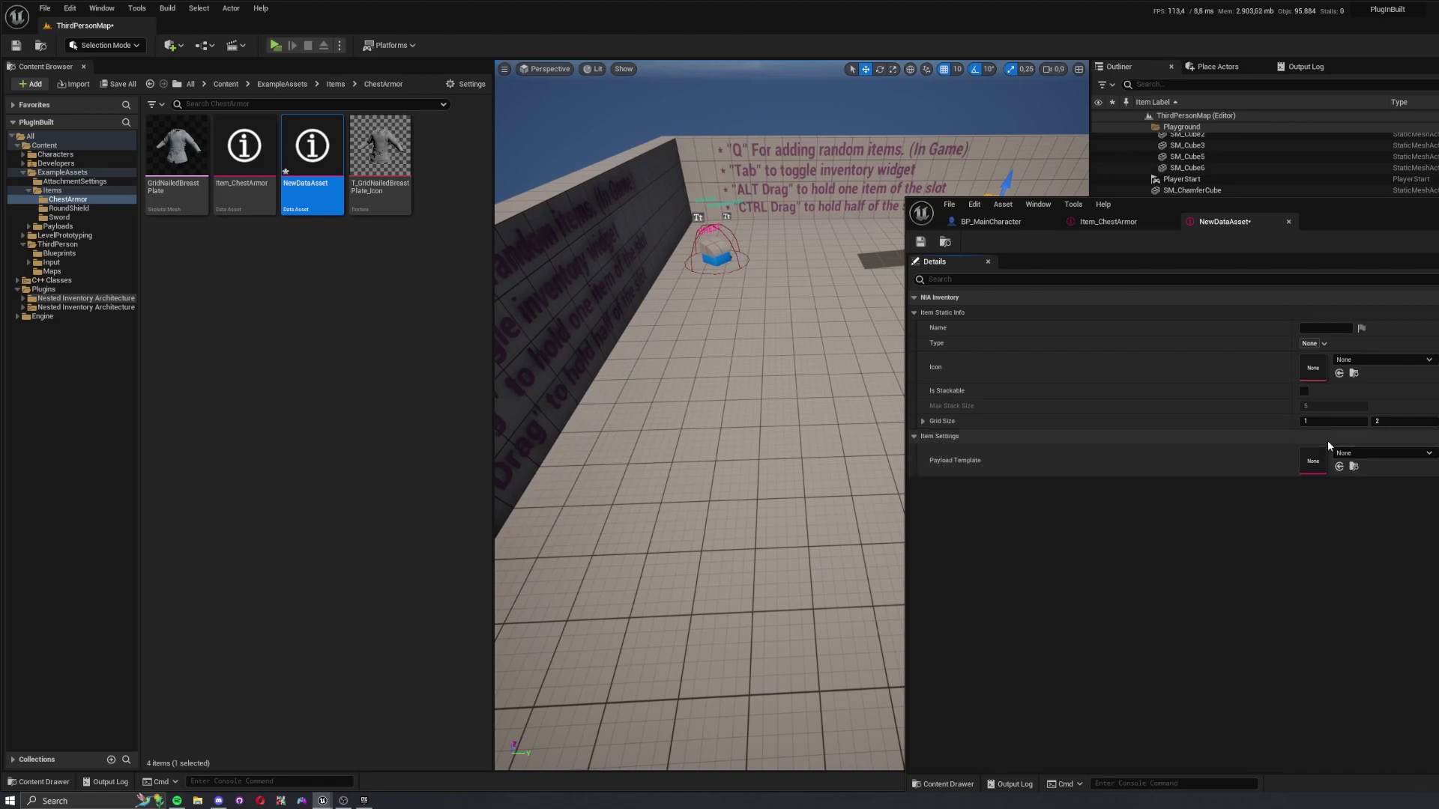
pyautogui.click(1379, 453)
pyautogui.click(1250, 562)
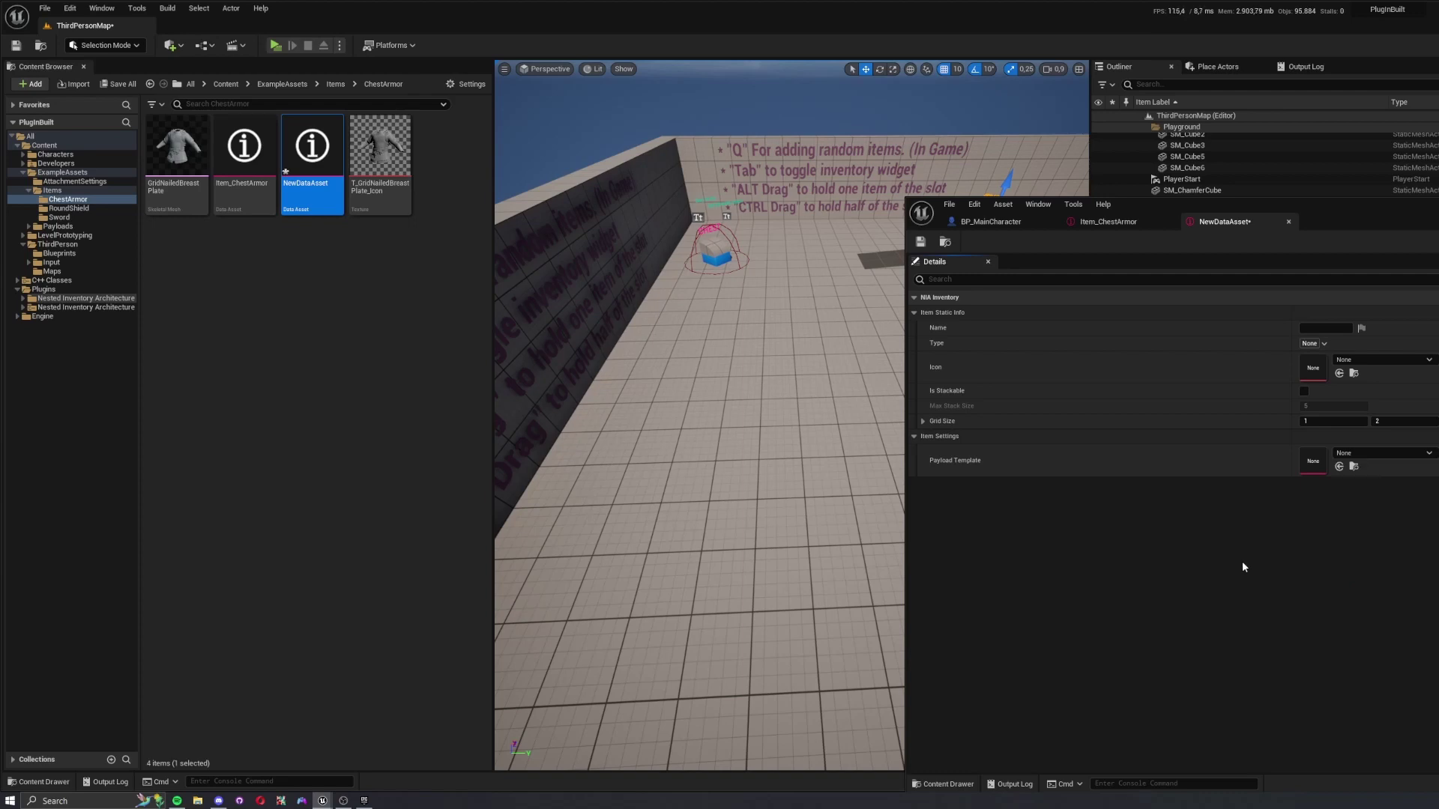
pyautogui.click(920, 242)
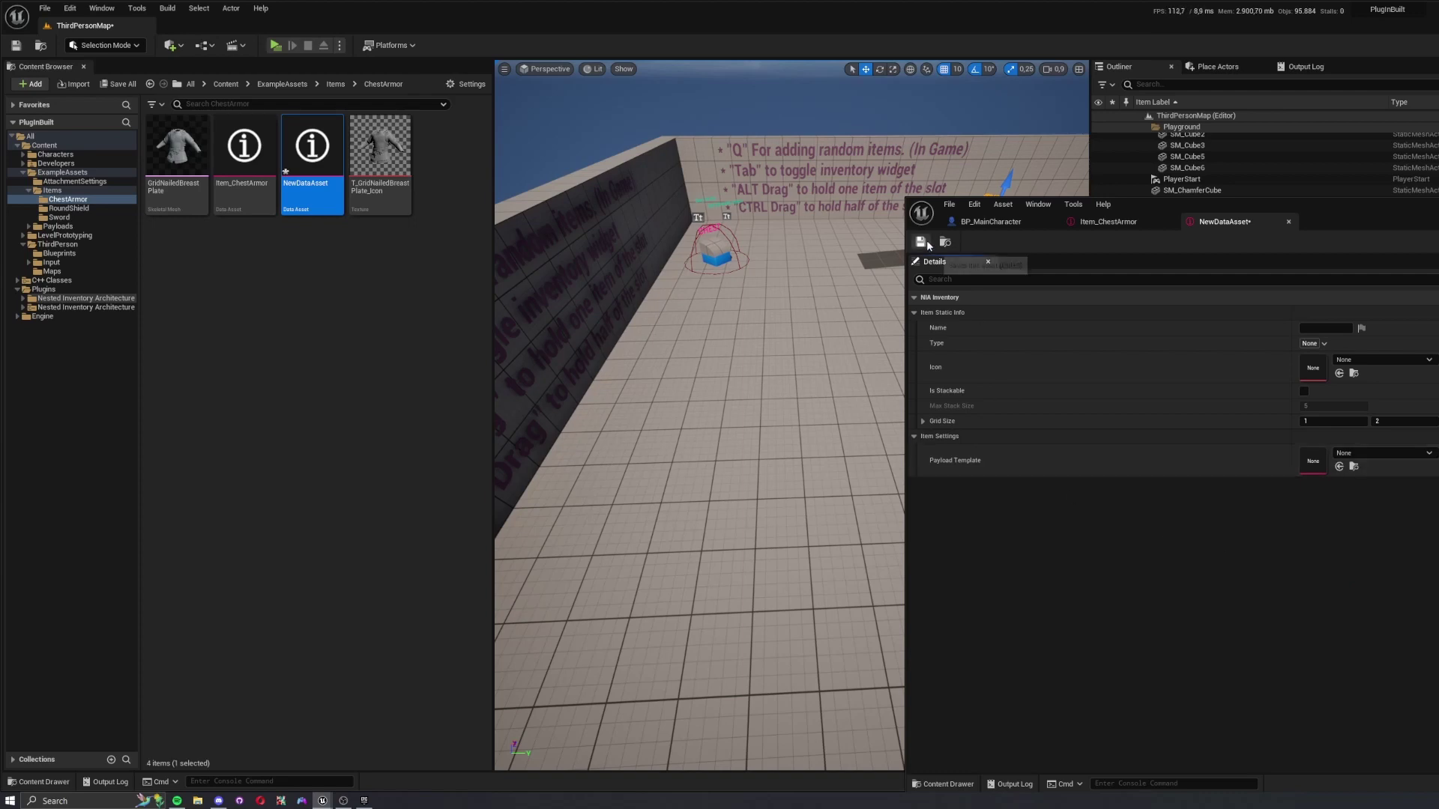
# - Create a data asset of class Payload Template in the ChestArmor folder, keeping its default name, and open it
pyautogui.rightClick(335, 286)
pyautogui.moveTo(390, 639)
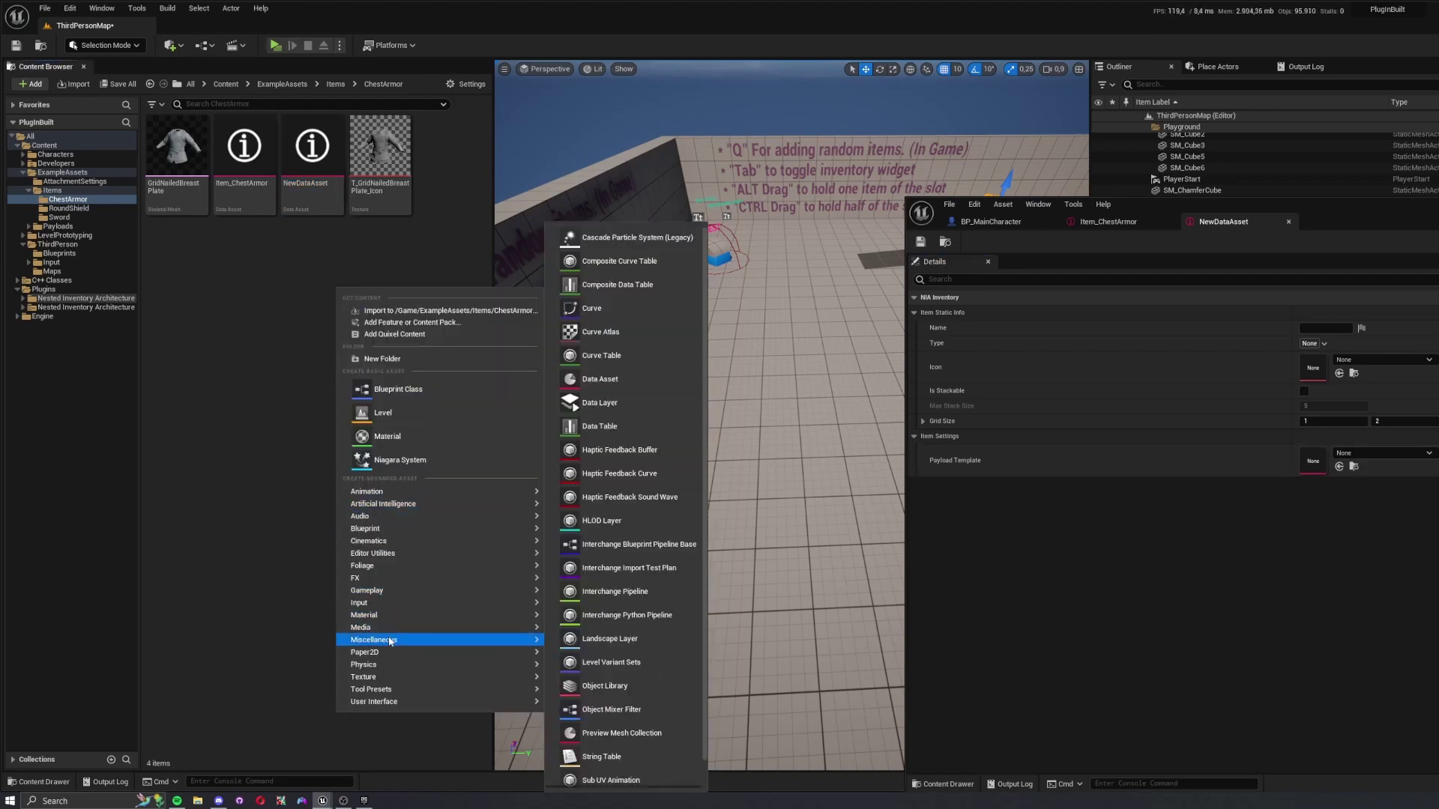
pyautogui.click(601, 381)
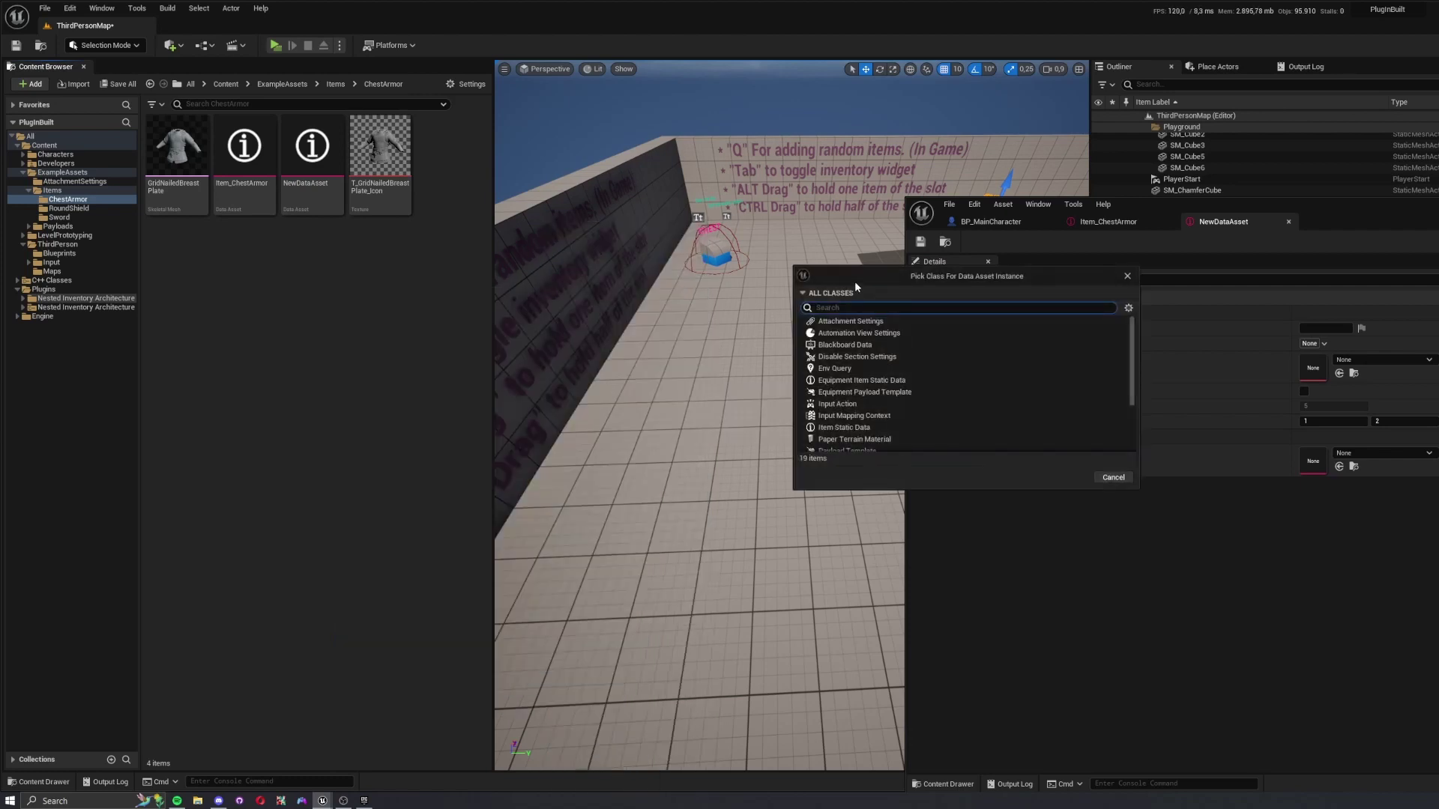
pyautogui.moveTo(1050, 273); pyautogui.dragTo(884, 278)
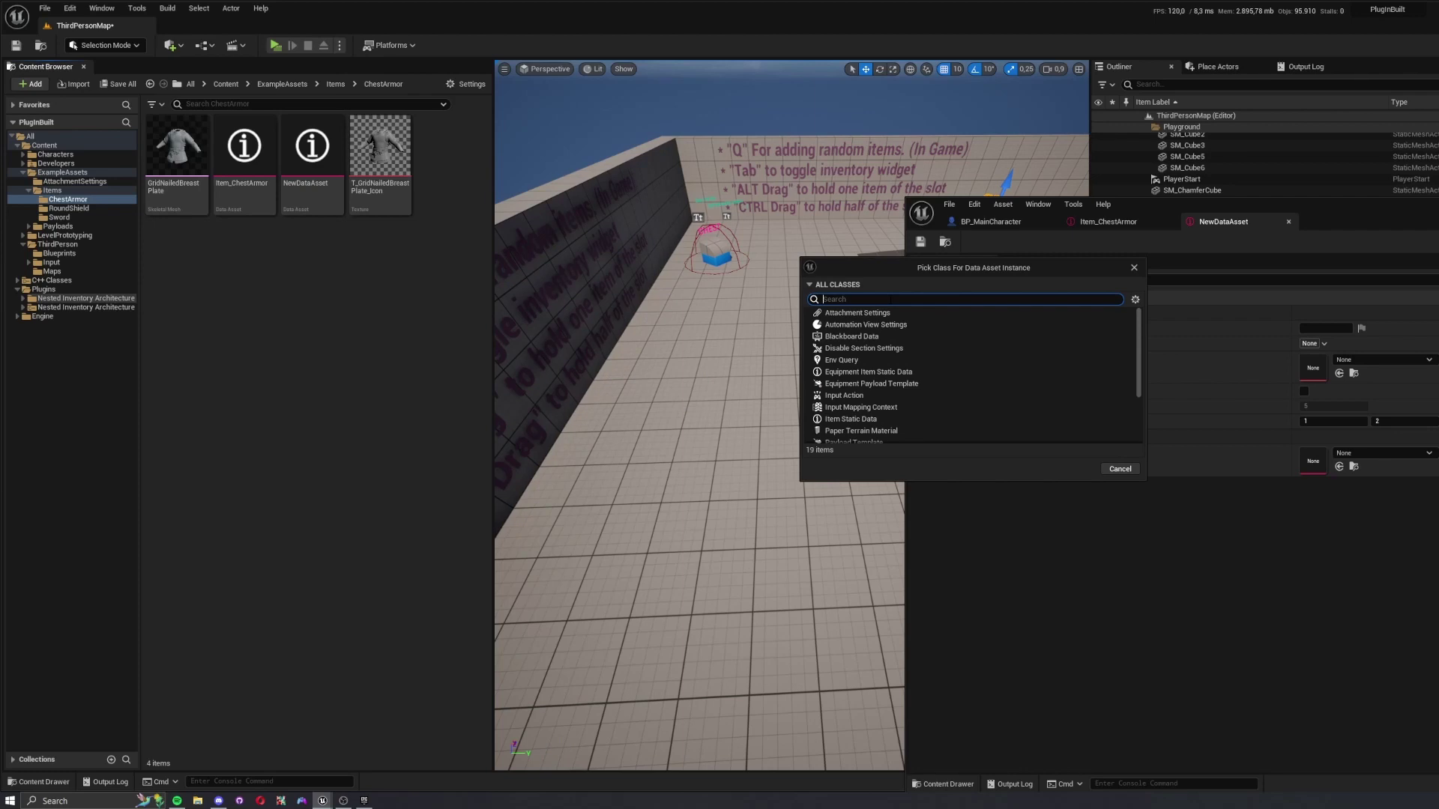
pyautogui.write('paylaod')
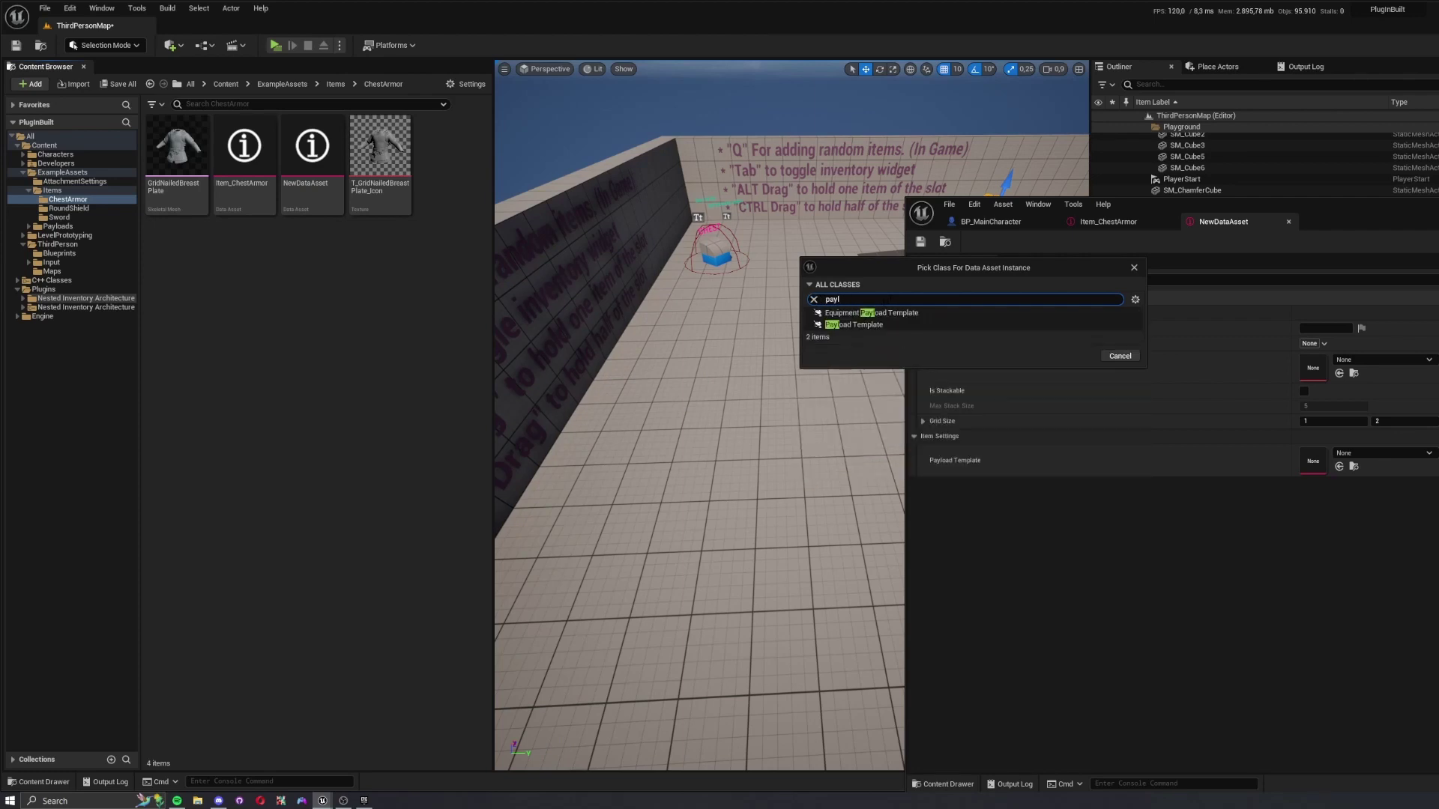
pyautogui.click(878, 325)
pyautogui.click(1084, 355)
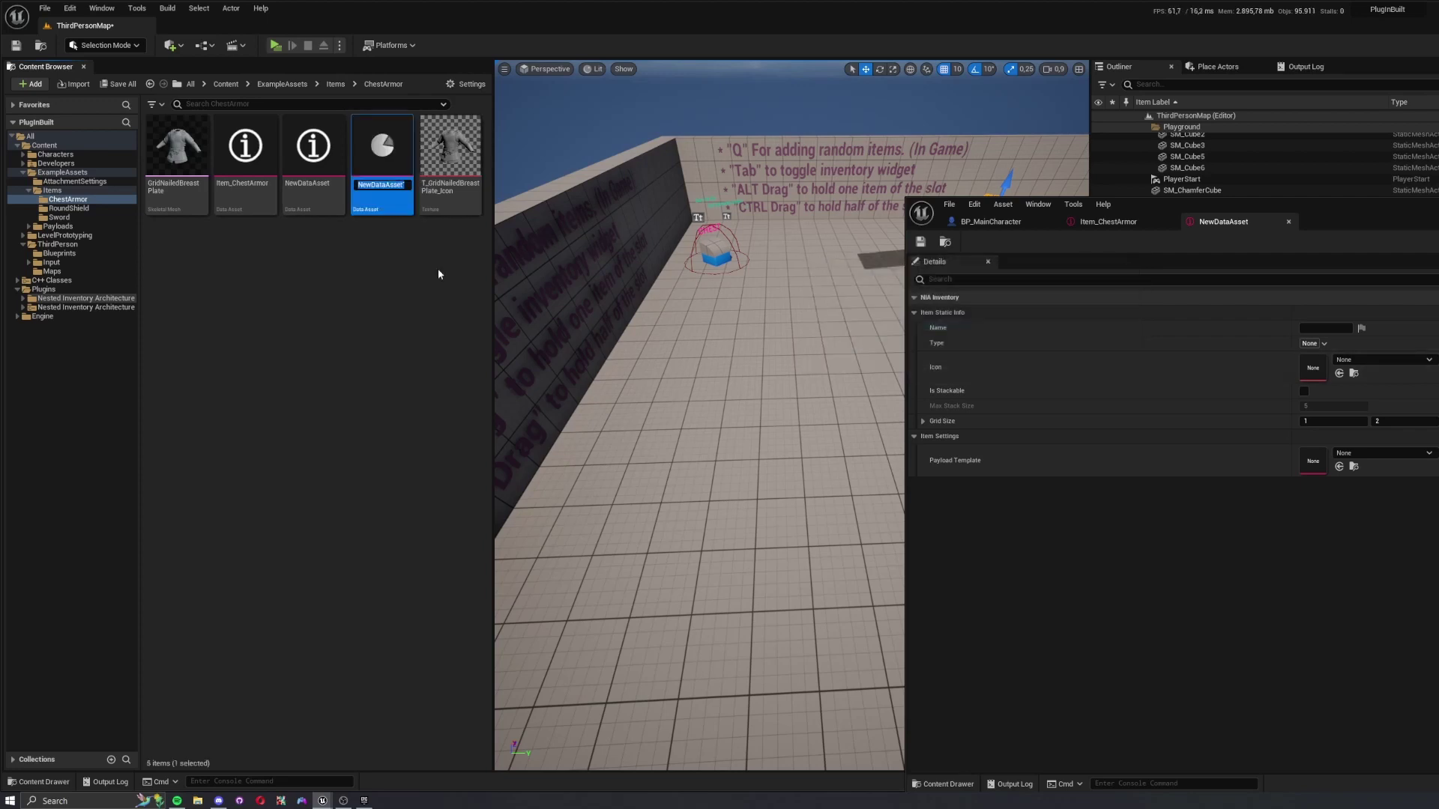
pyautogui.doubleClick(359, 136)
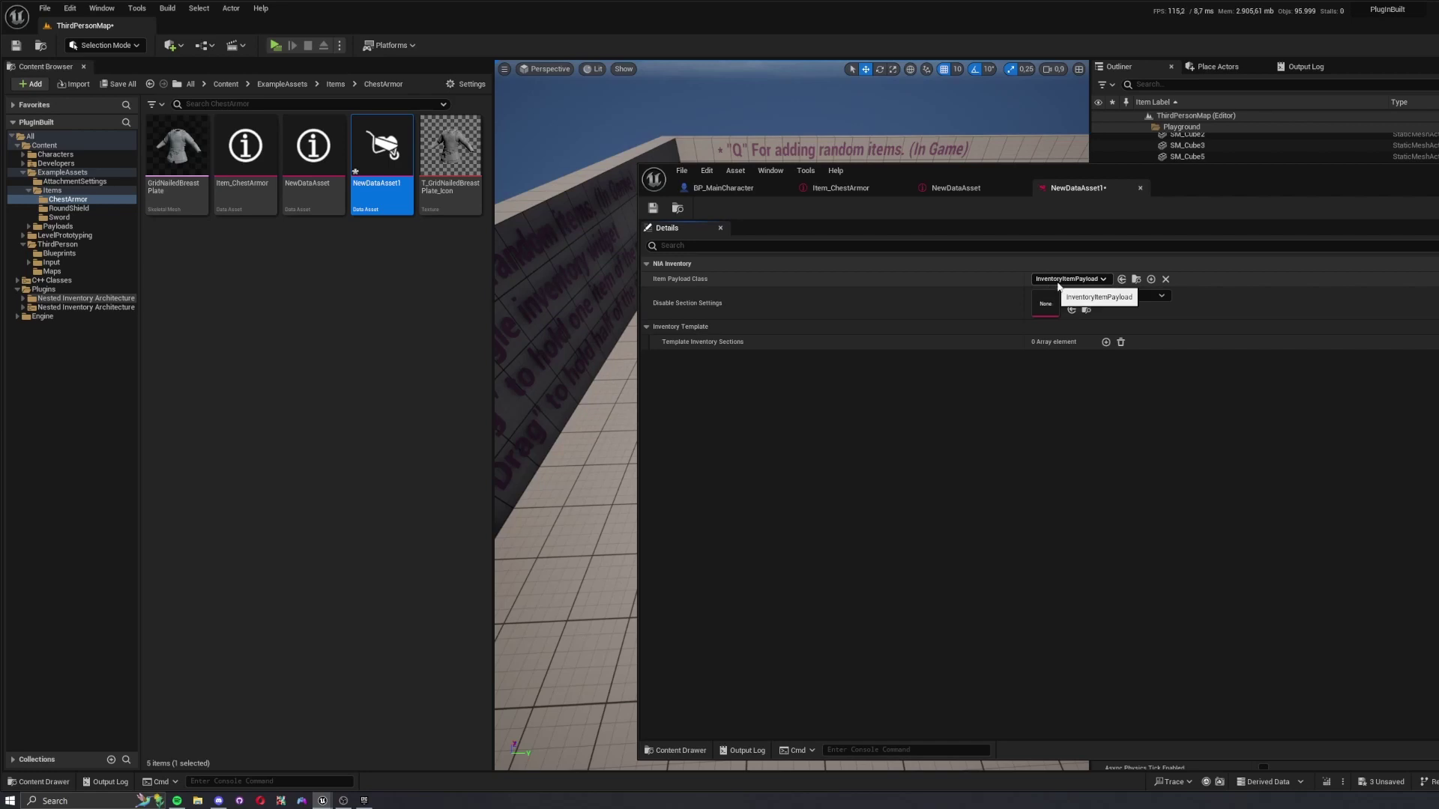
# - Check the Item Payload Class options of NewDataAsset1, and assign NewDataAsset1 as the Payload Template of NewDataAsset
pyautogui.click(1099, 281)
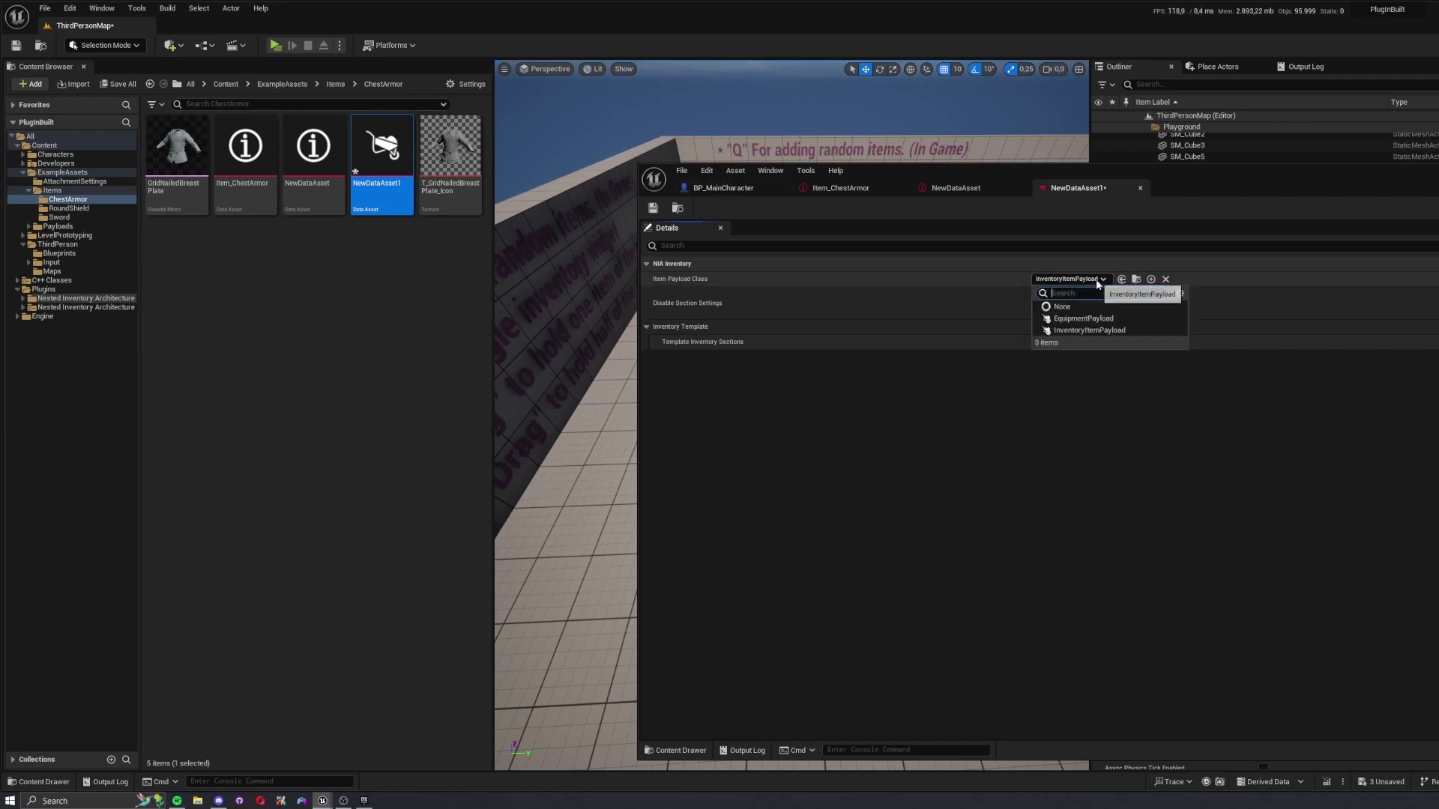
pyautogui.click(959, 188)
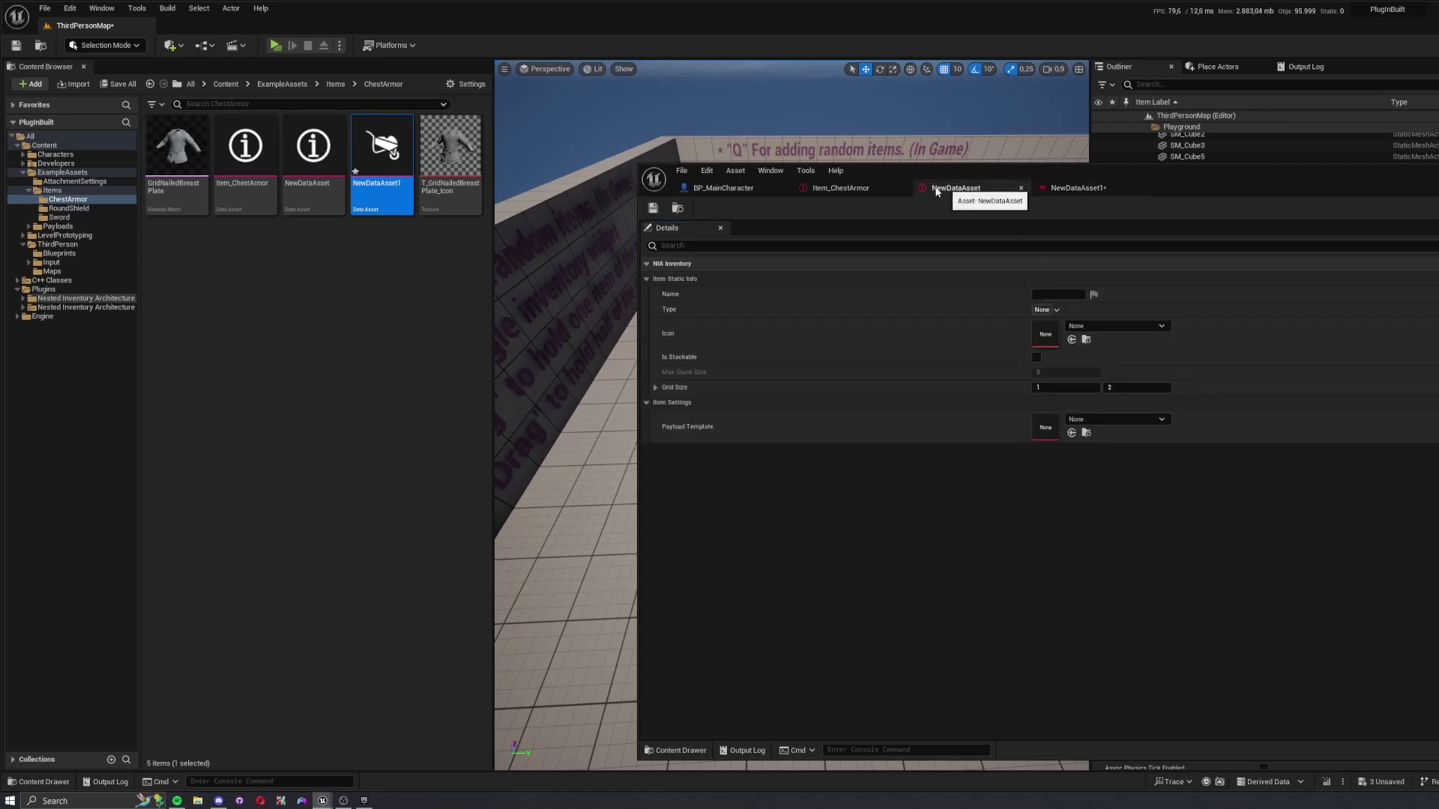
pyautogui.click(1117, 419)
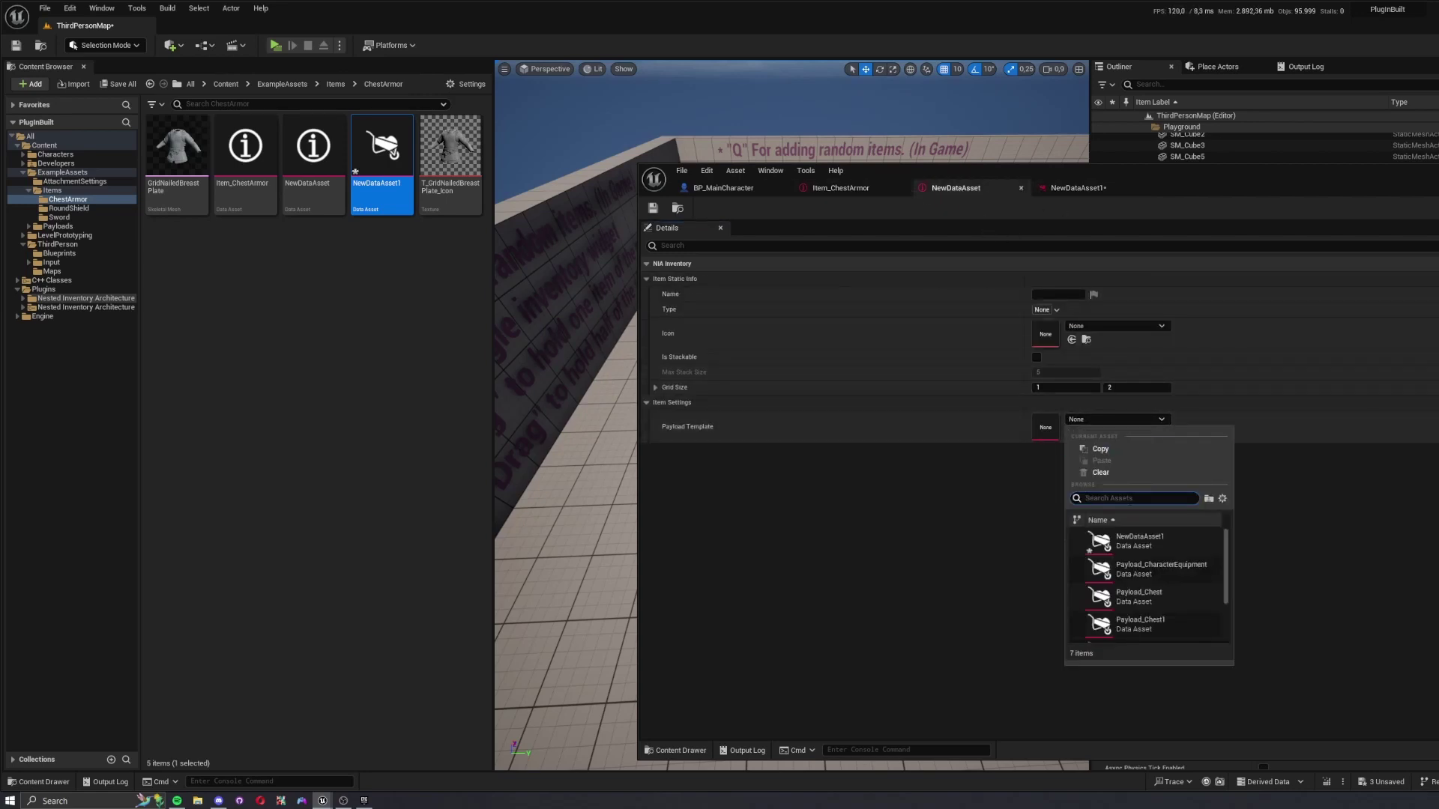
pyautogui.write('new')
pyautogui.click(1123, 539)
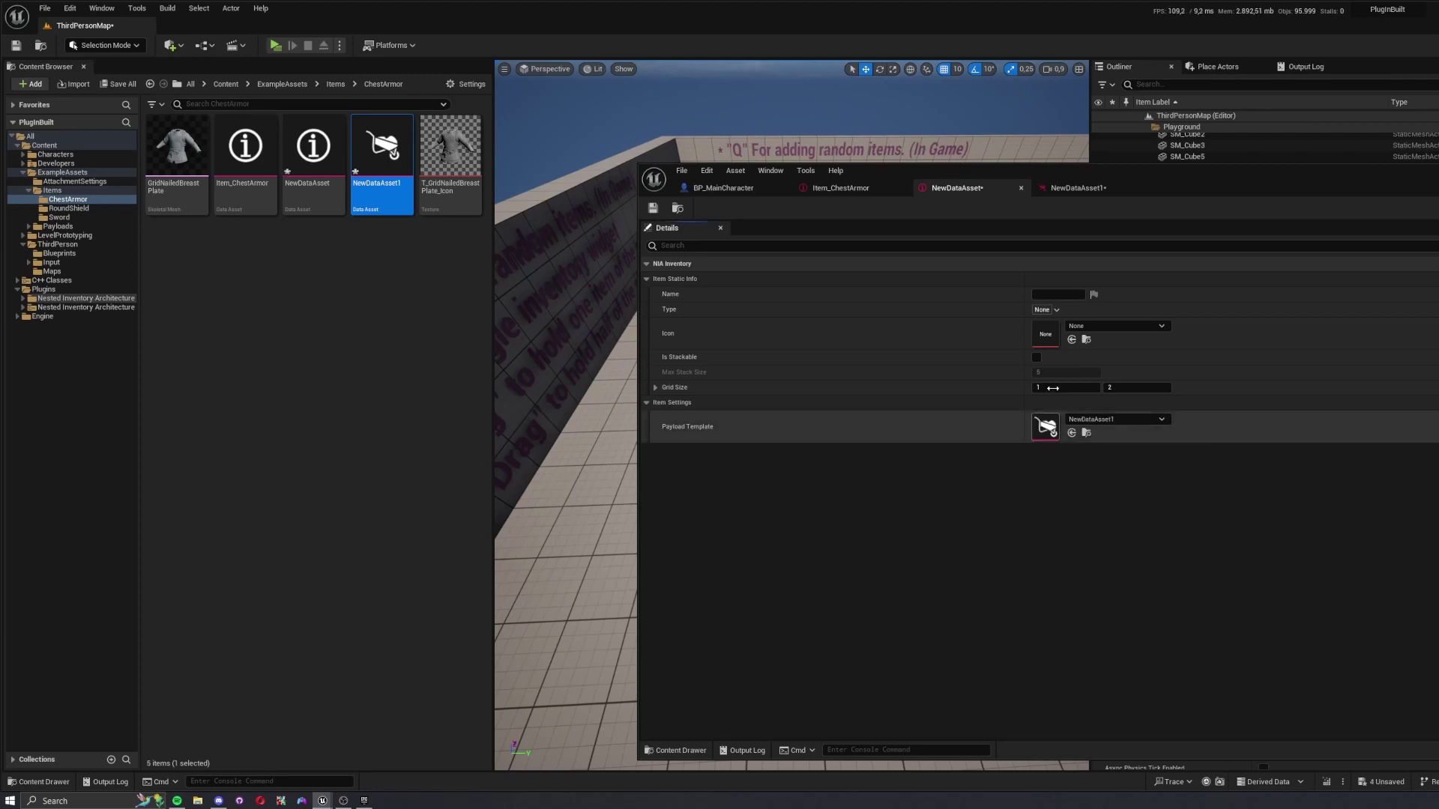
# - Review the Item Payload Class options of NewDataAsset1 alongside the BP_MainCharacter blueprint, and return to NewDataAsset1
pyautogui.click(1080, 192)
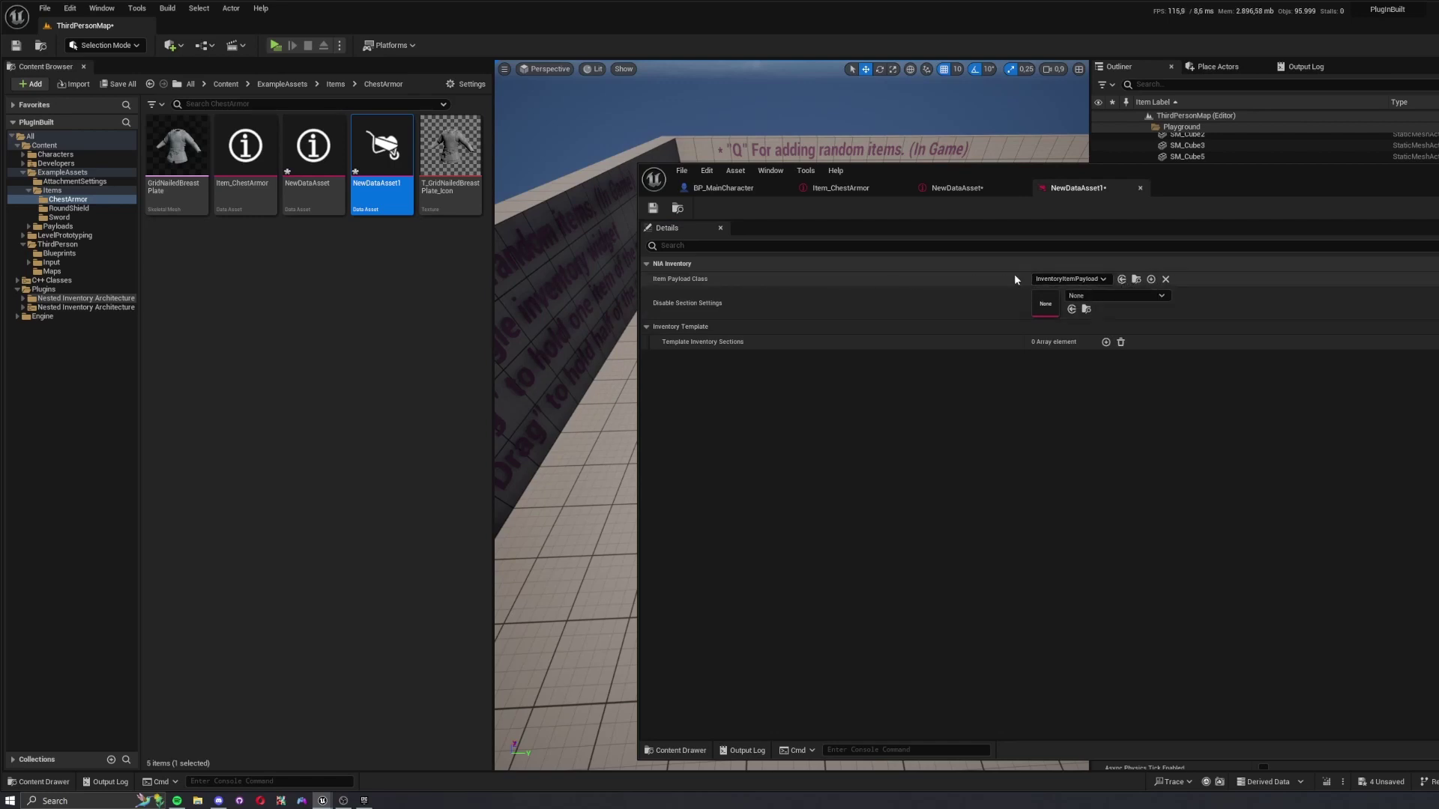
pyautogui.click(1095, 280)
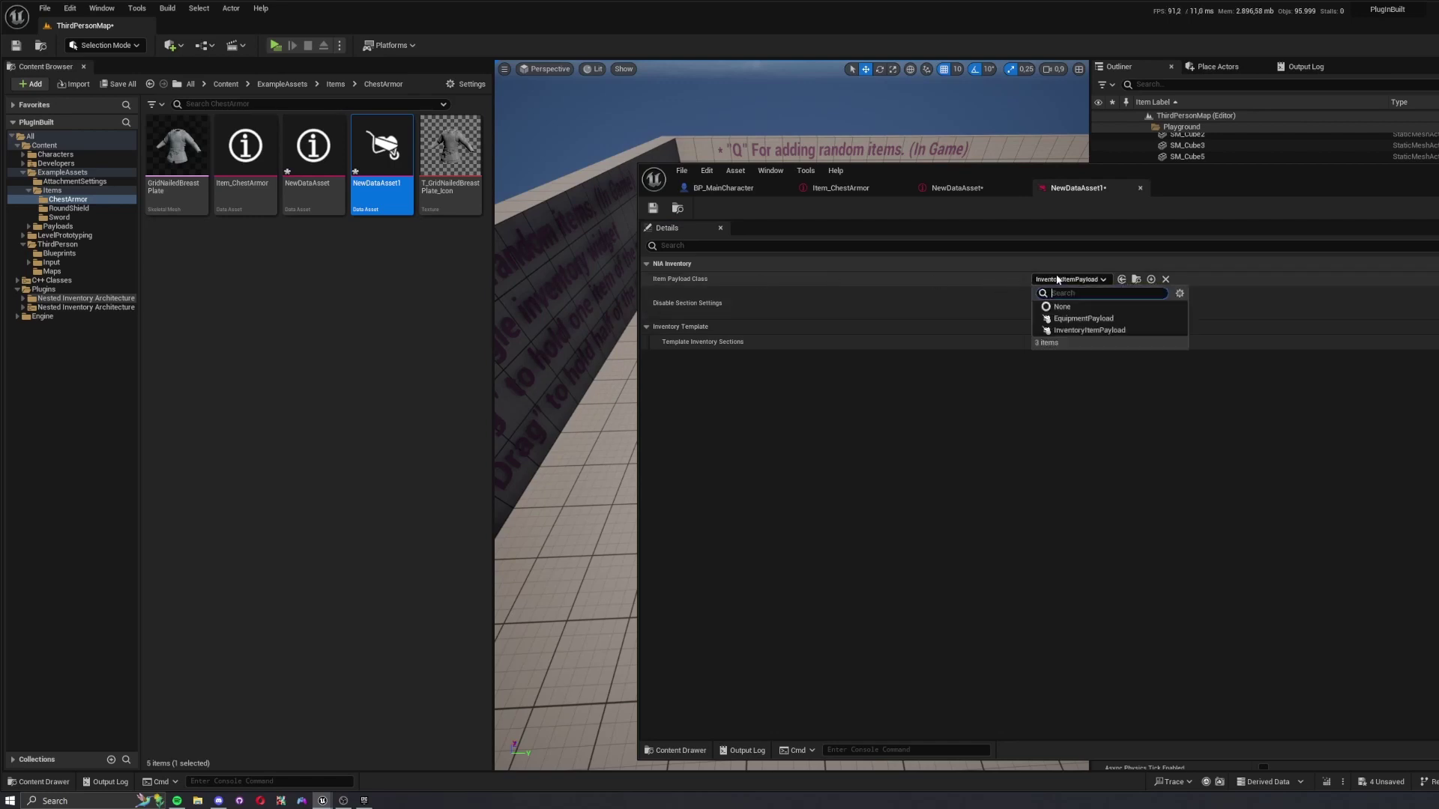
pyautogui.click(1095, 280)
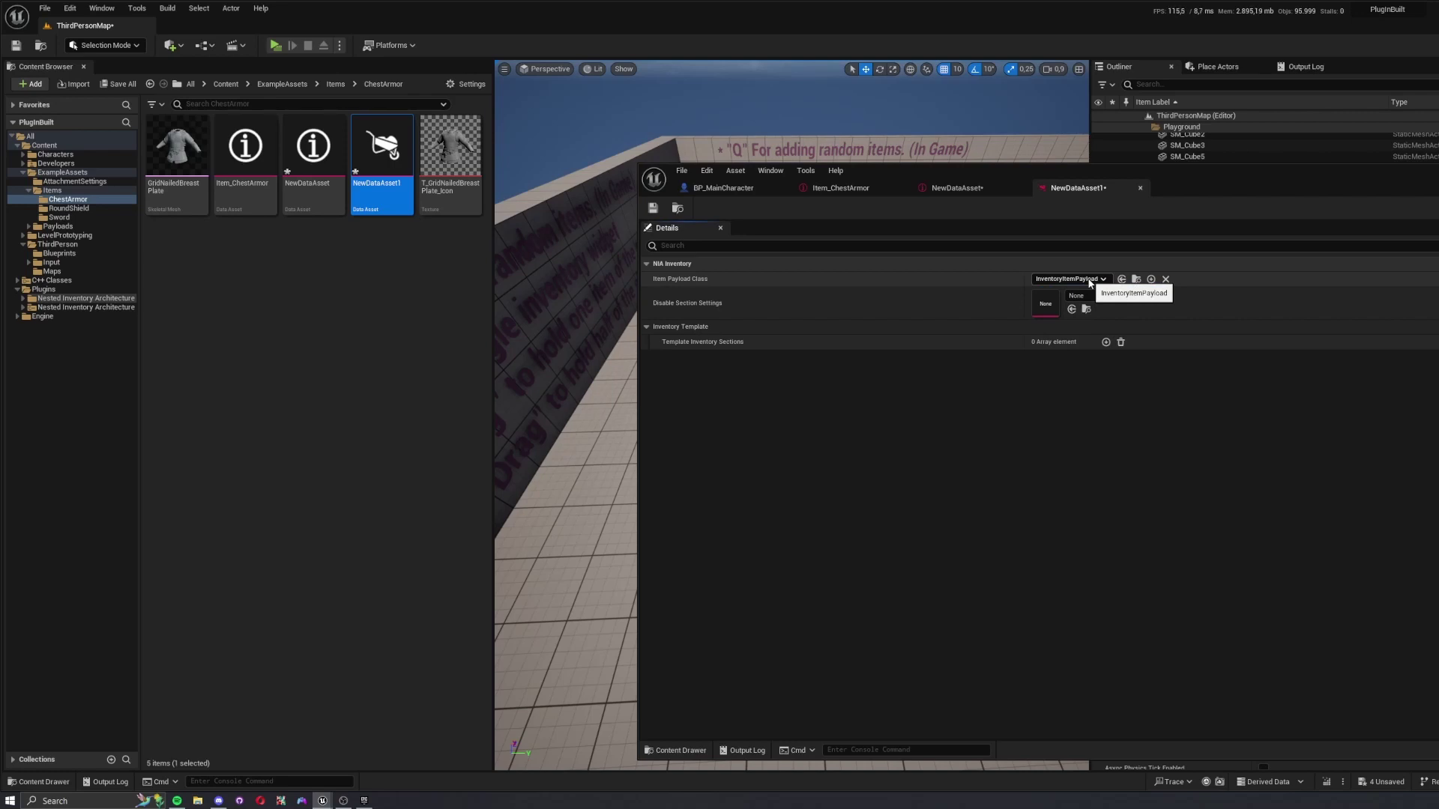
pyautogui.click(734, 191)
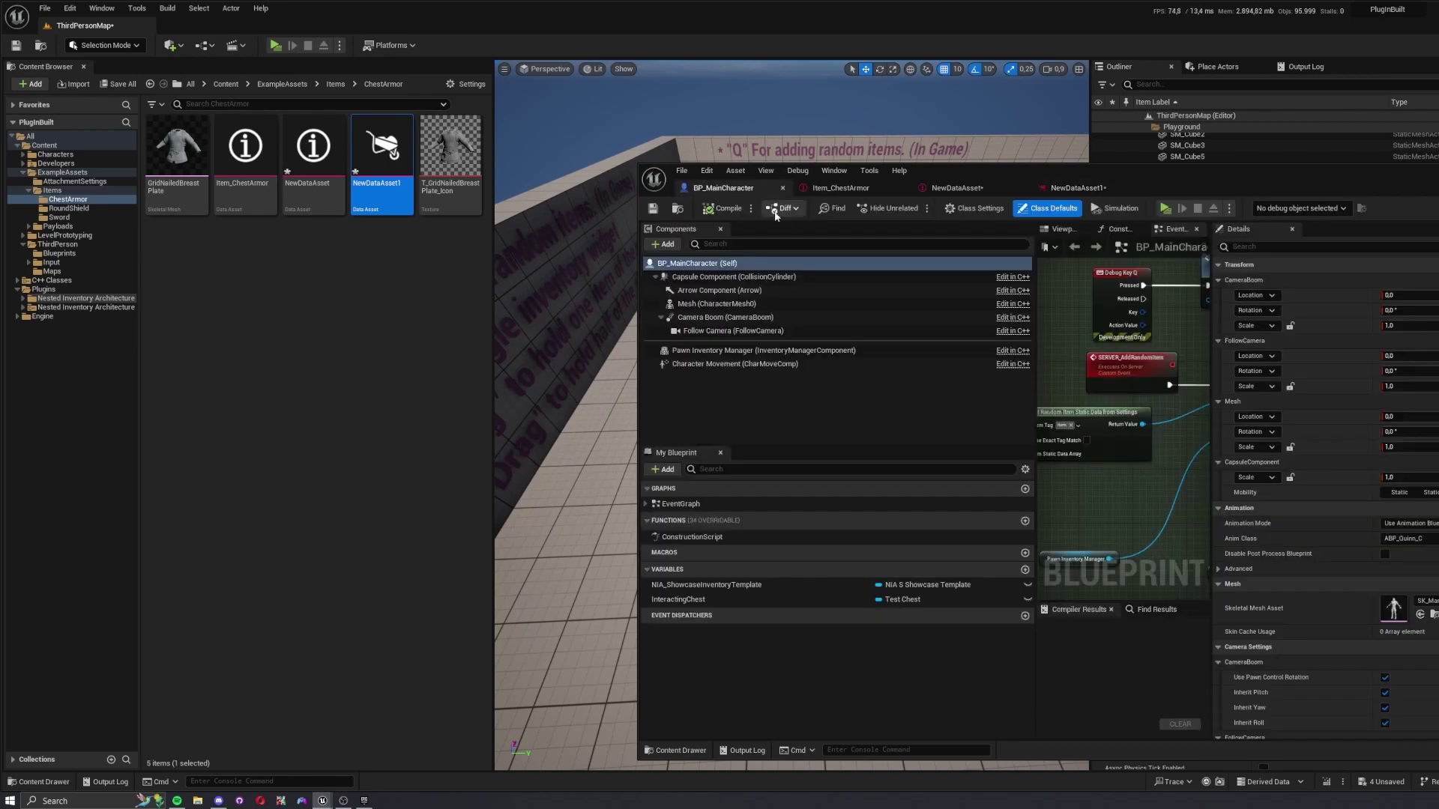
pyautogui.click(1085, 192)
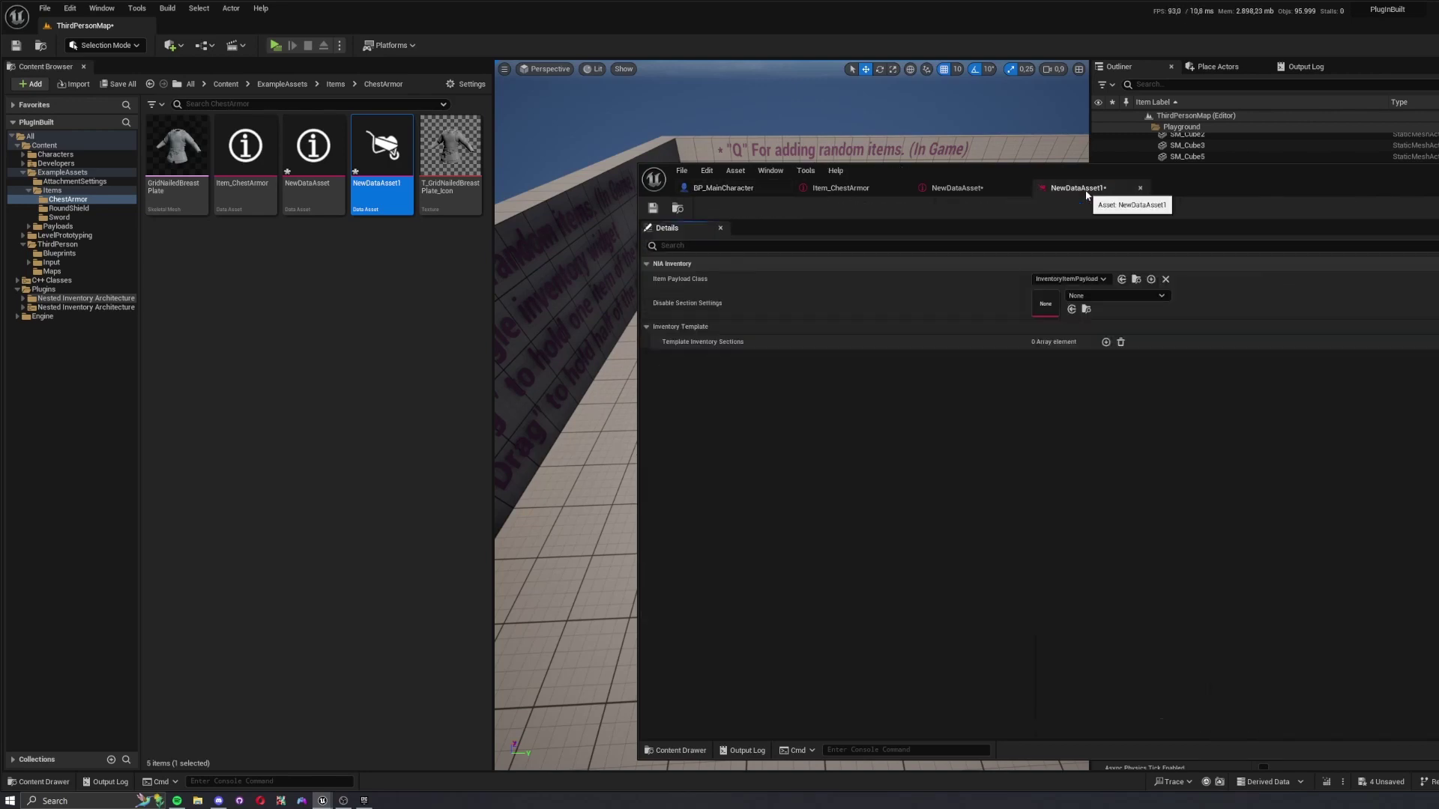
pyautogui.click(723, 188)
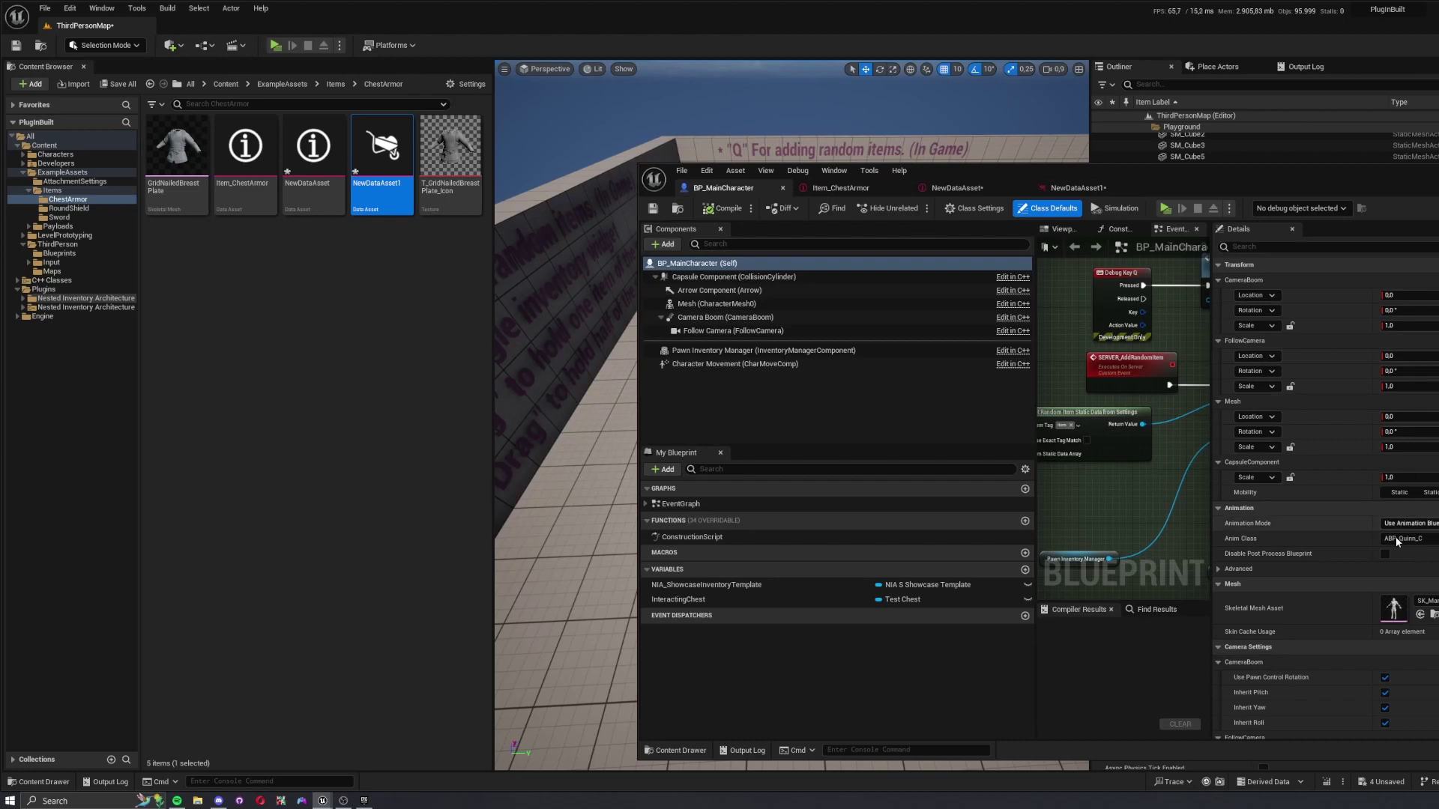
pyautogui.click(1079, 188)
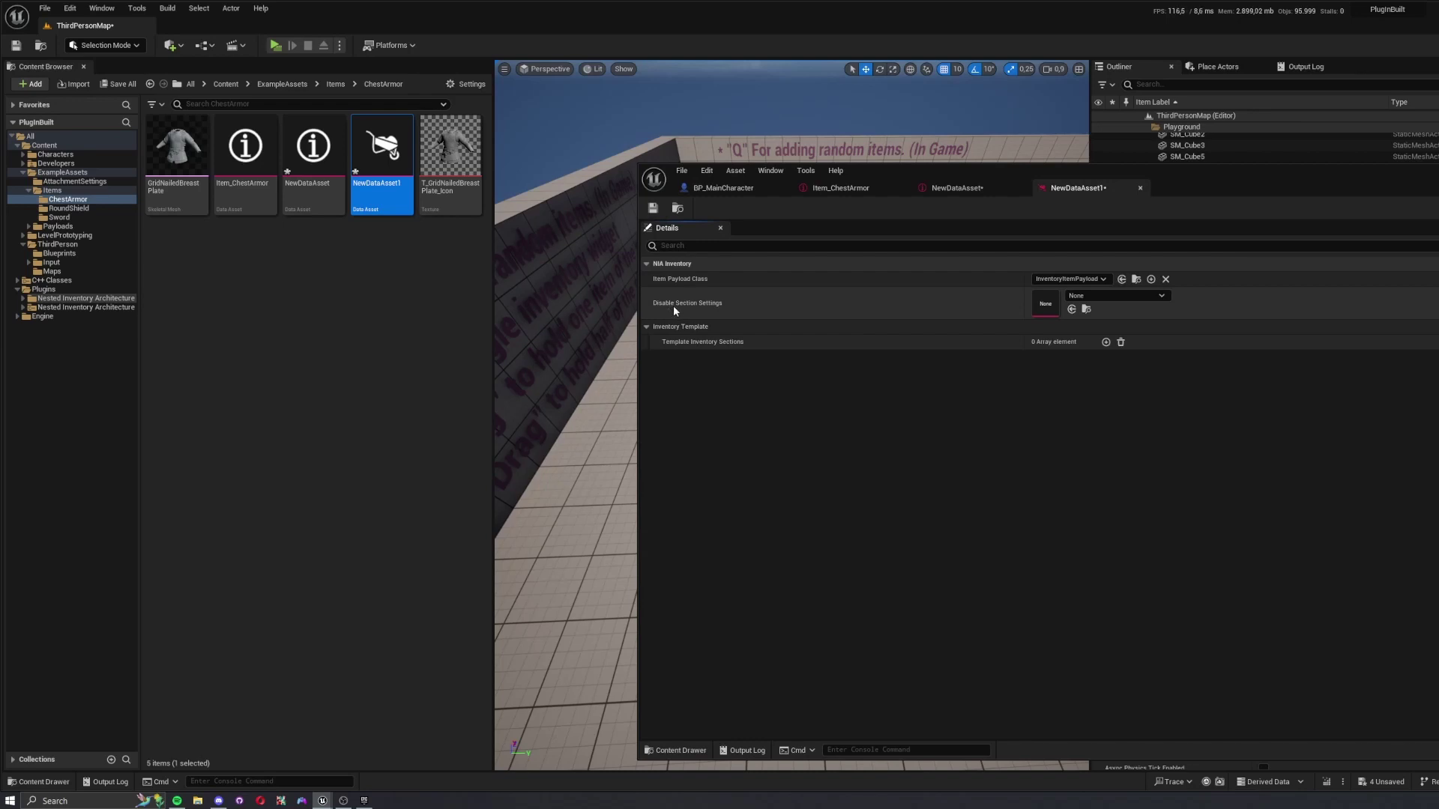
# - Try DisableSettings_Character as the Disable Section Settings of NewDataAsset1, and undo the assignment
pyautogui.click(1108, 294)
pyautogui.click(1134, 442)
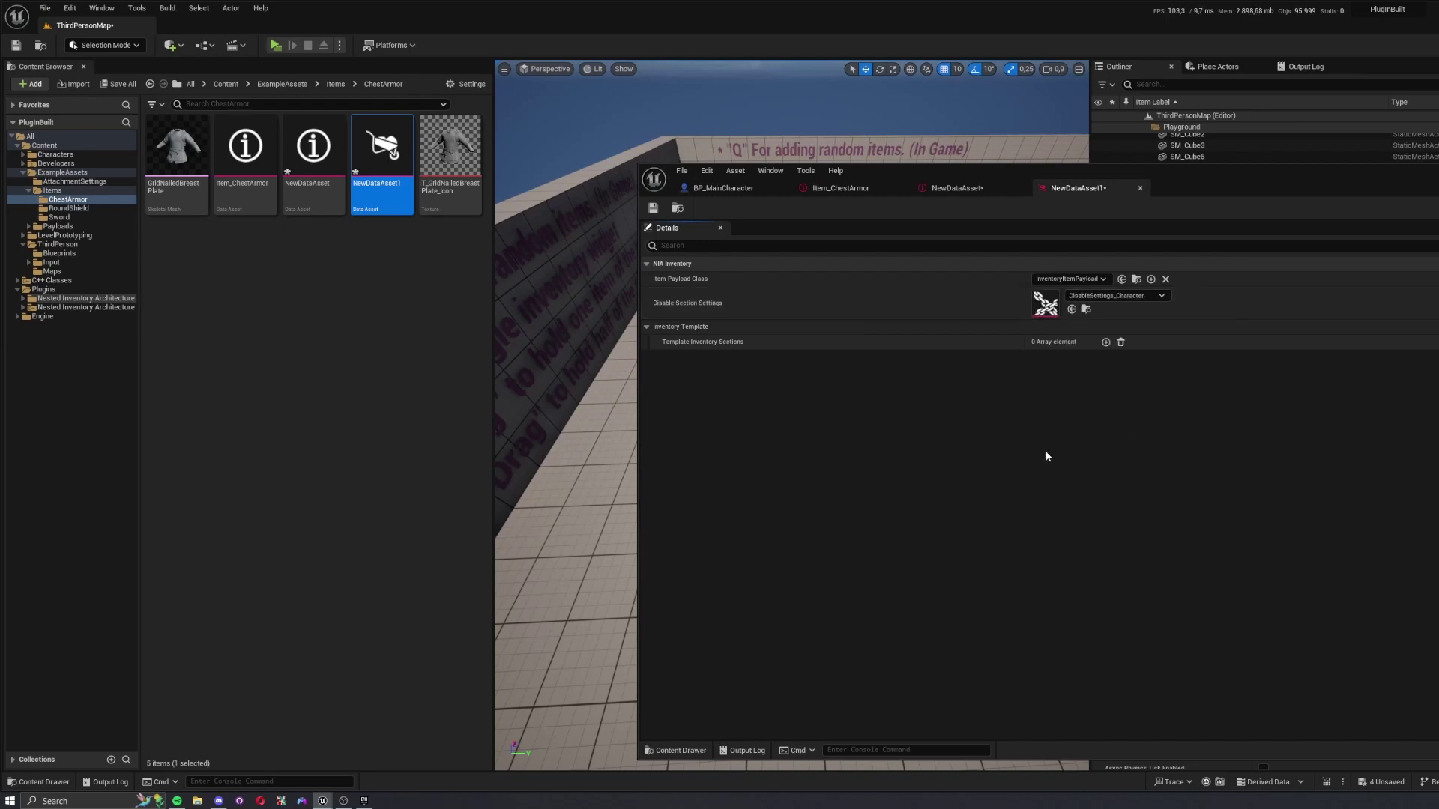
pyautogui.hotkey('ctrl', 'z')
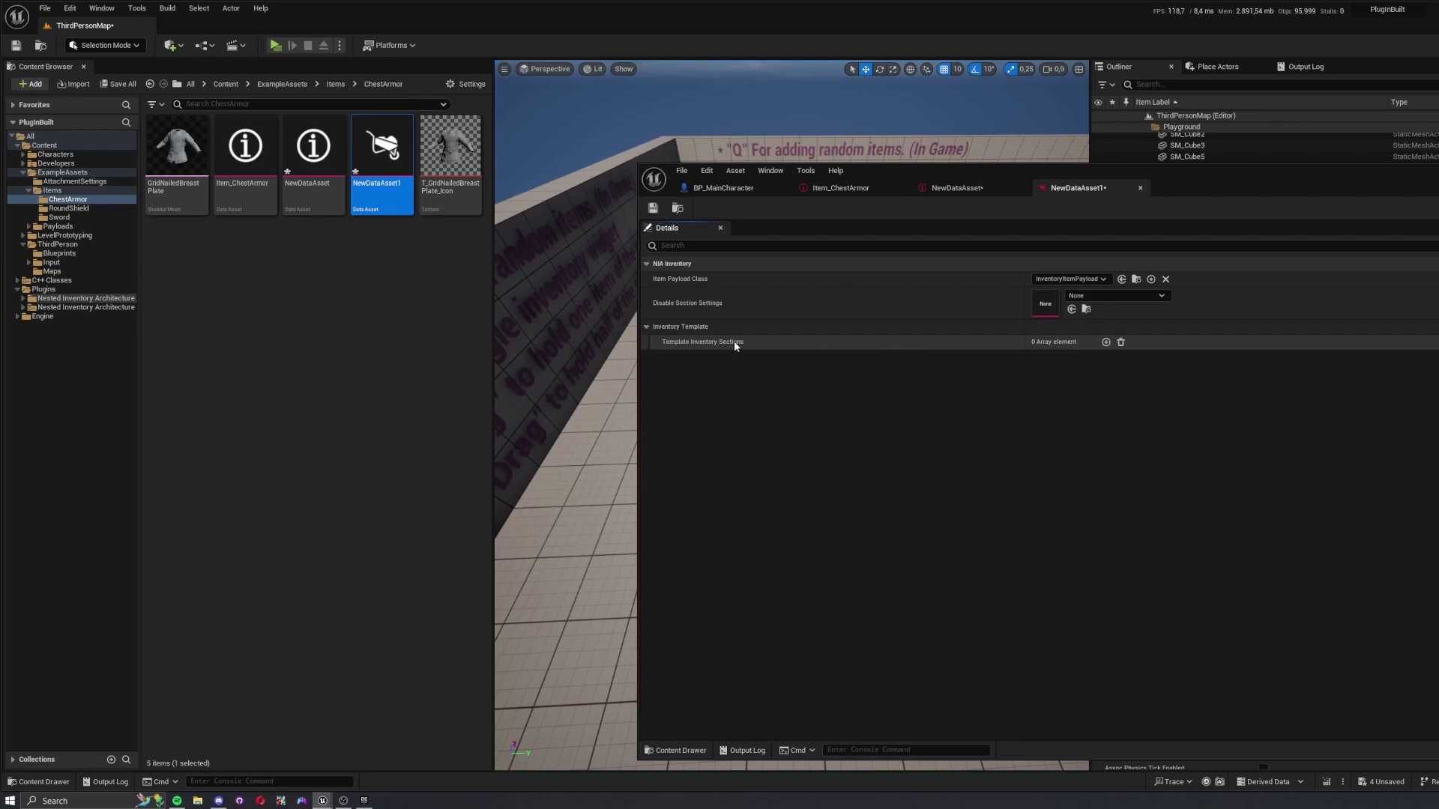
# - Add five elements to the Template Inventory Sections array of NewDataAsset1
pyautogui.click(1106, 342)
pyautogui.click(1106, 342)
pyautogui.click(1106, 342)
pyautogui.click(1106, 343)
pyautogui.click(1106, 343)
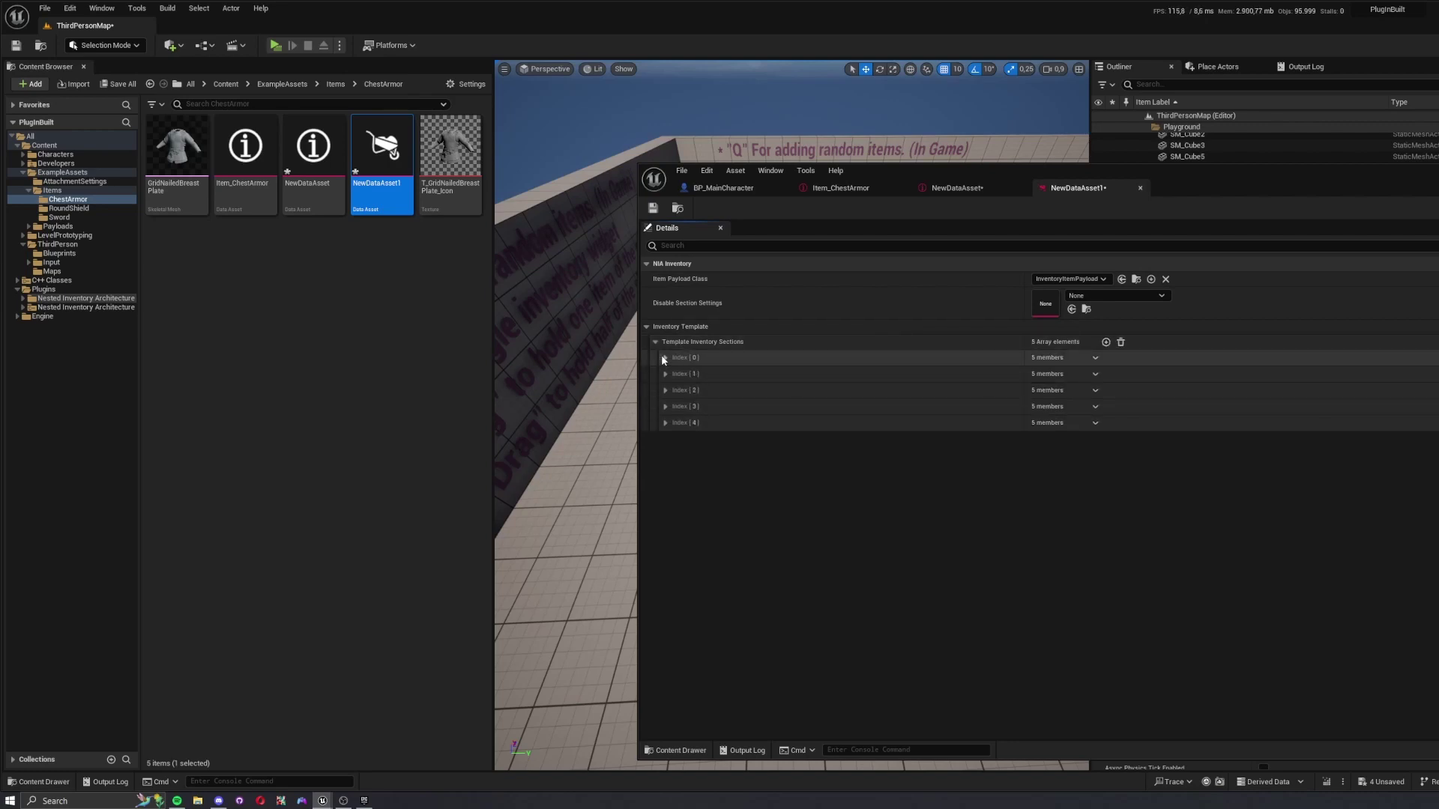
# - Expand the first three template inventory sections and assign Item.Equipment.Attach as the Section Tag of Index [0]
pyautogui.click(665, 358)
pyautogui.click(665, 358)
pyautogui.click(665, 358)
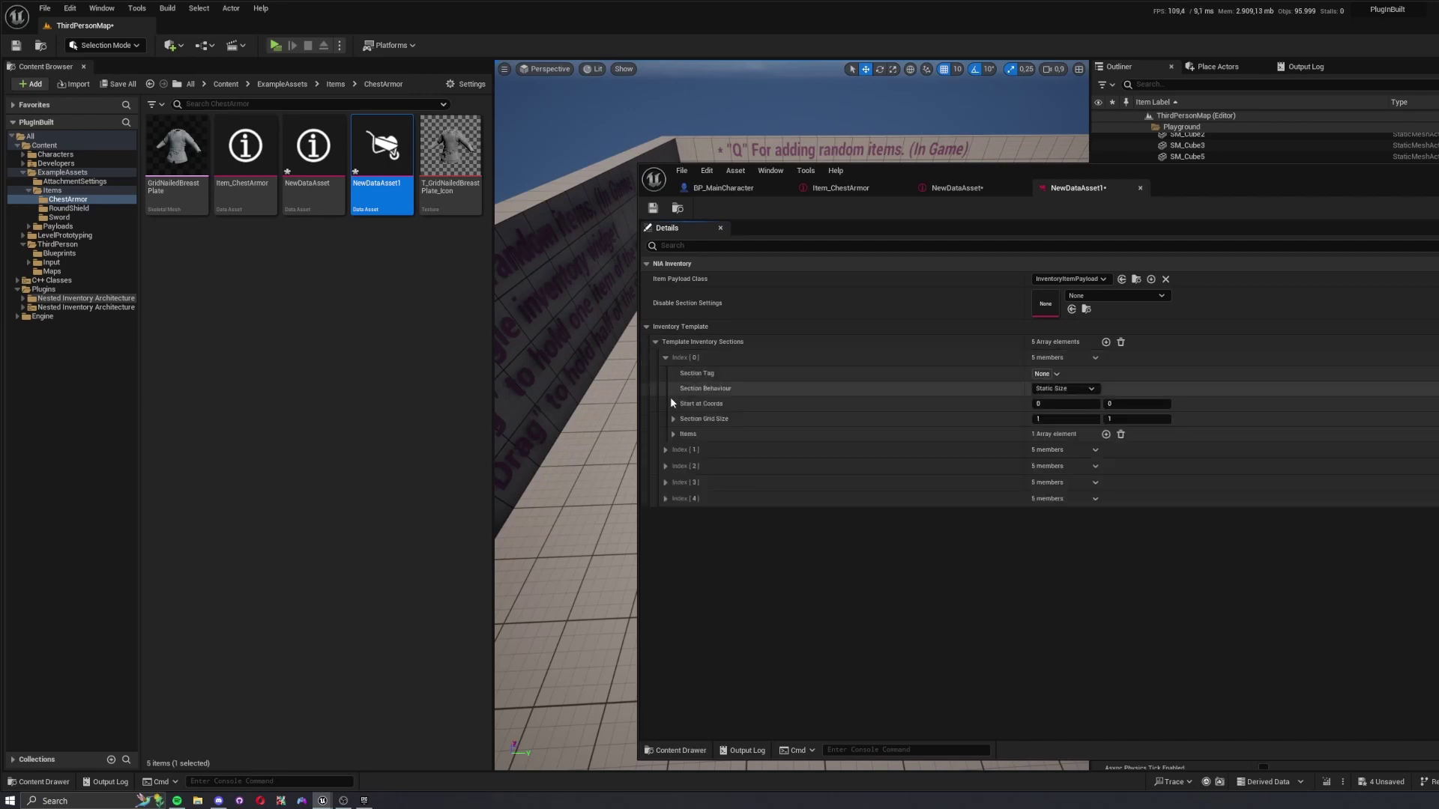
pyautogui.click(665, 449)
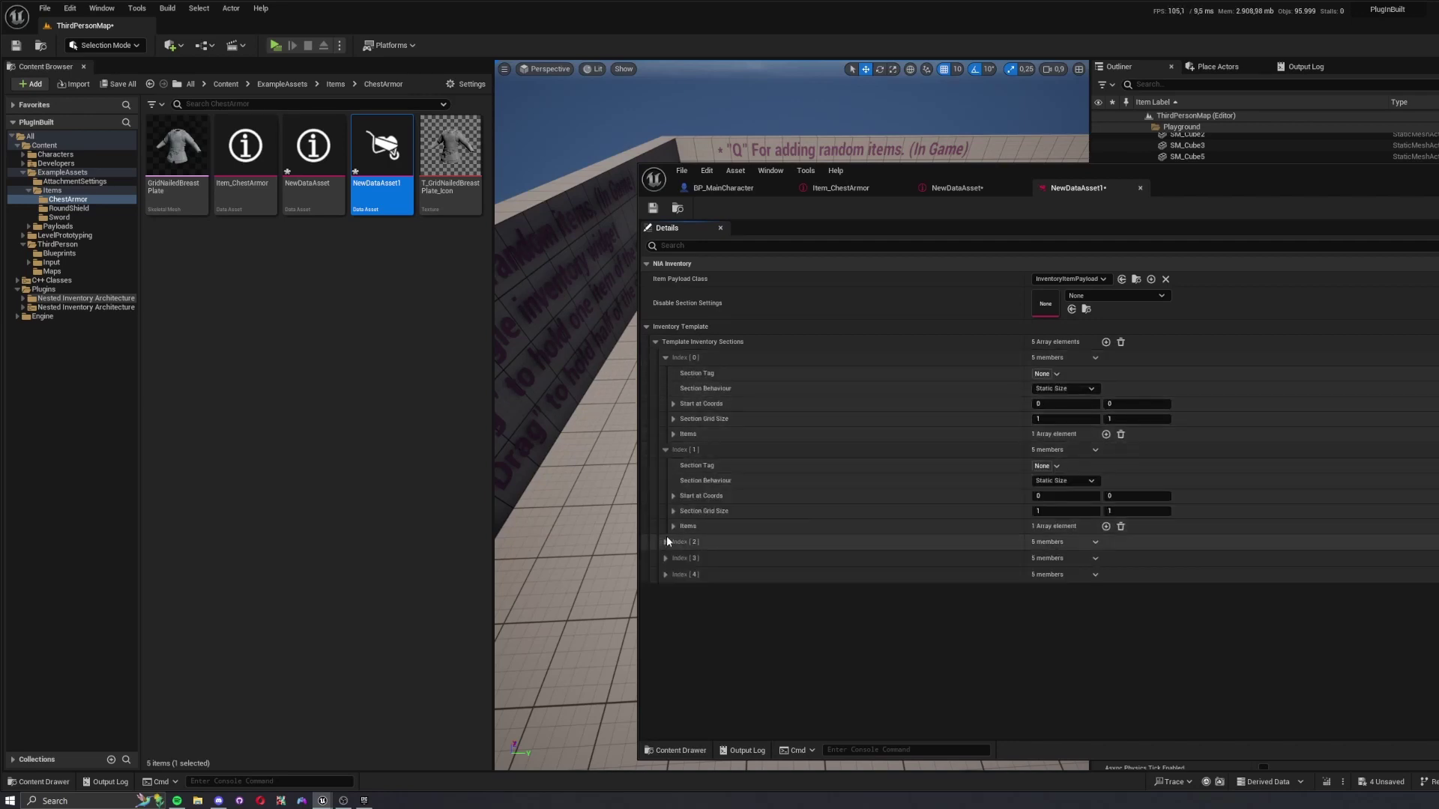
pyautogui.click(665, 542)
pyautogui.click(1043, 373)
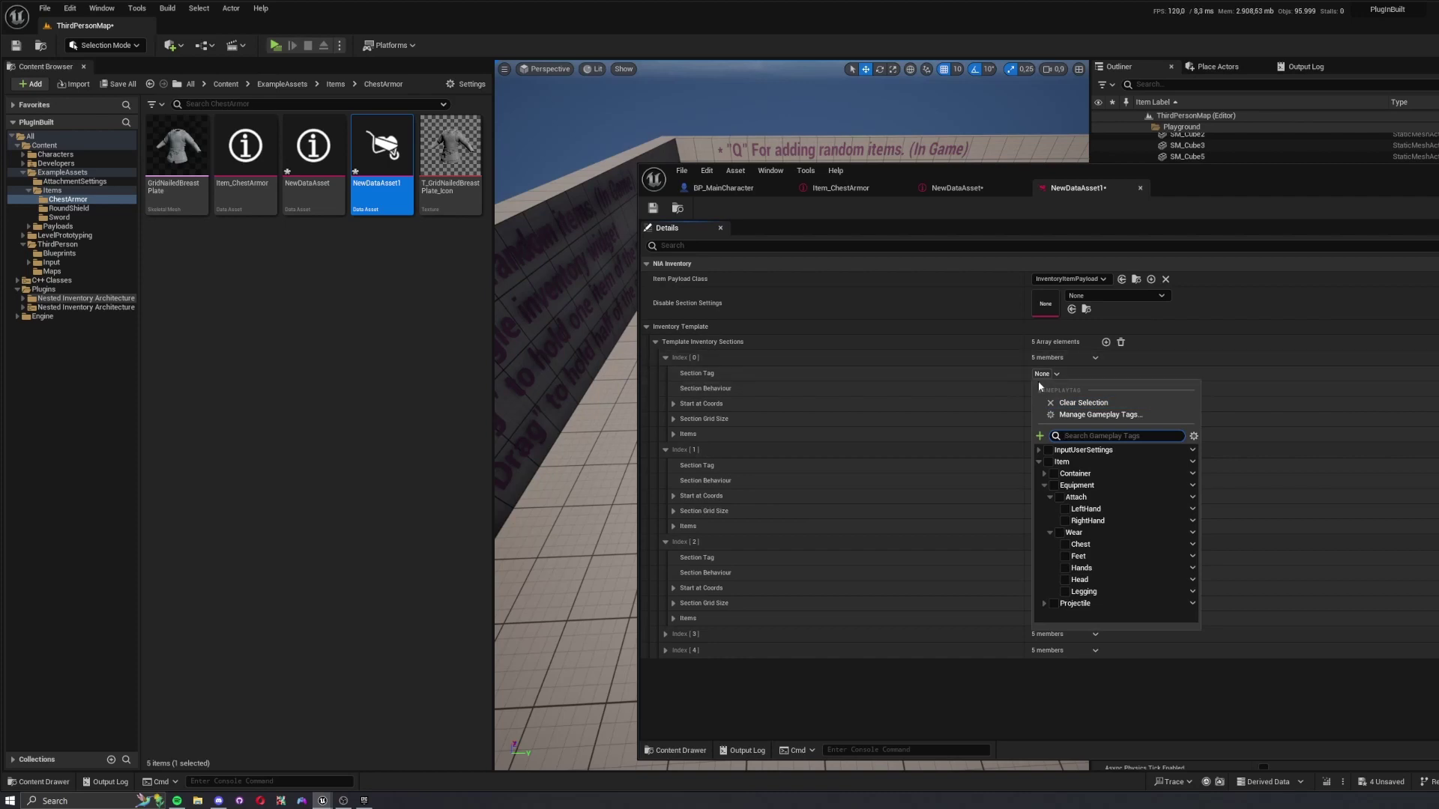
pyautogui.click(980, 374)
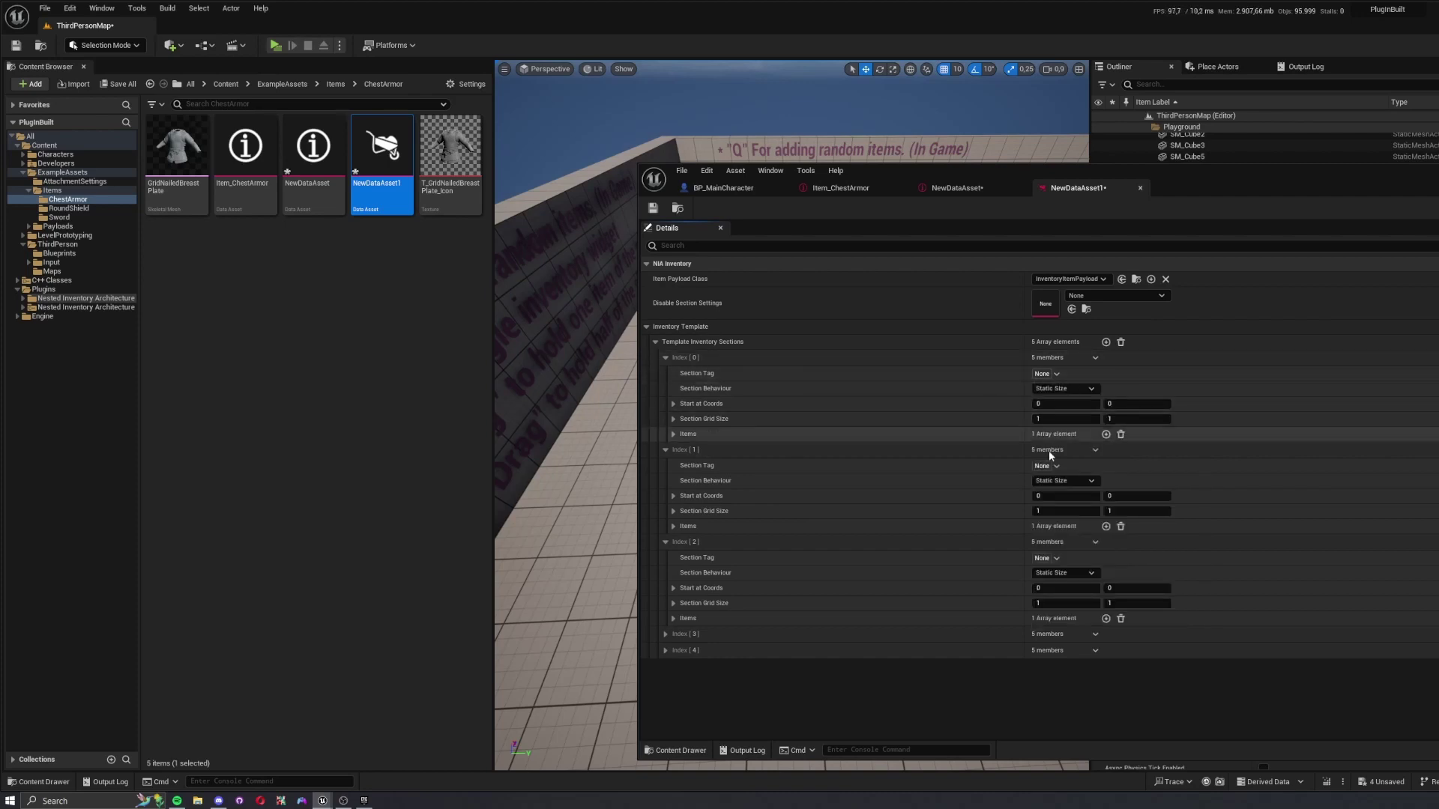
pyautogui.click(1044, 374)
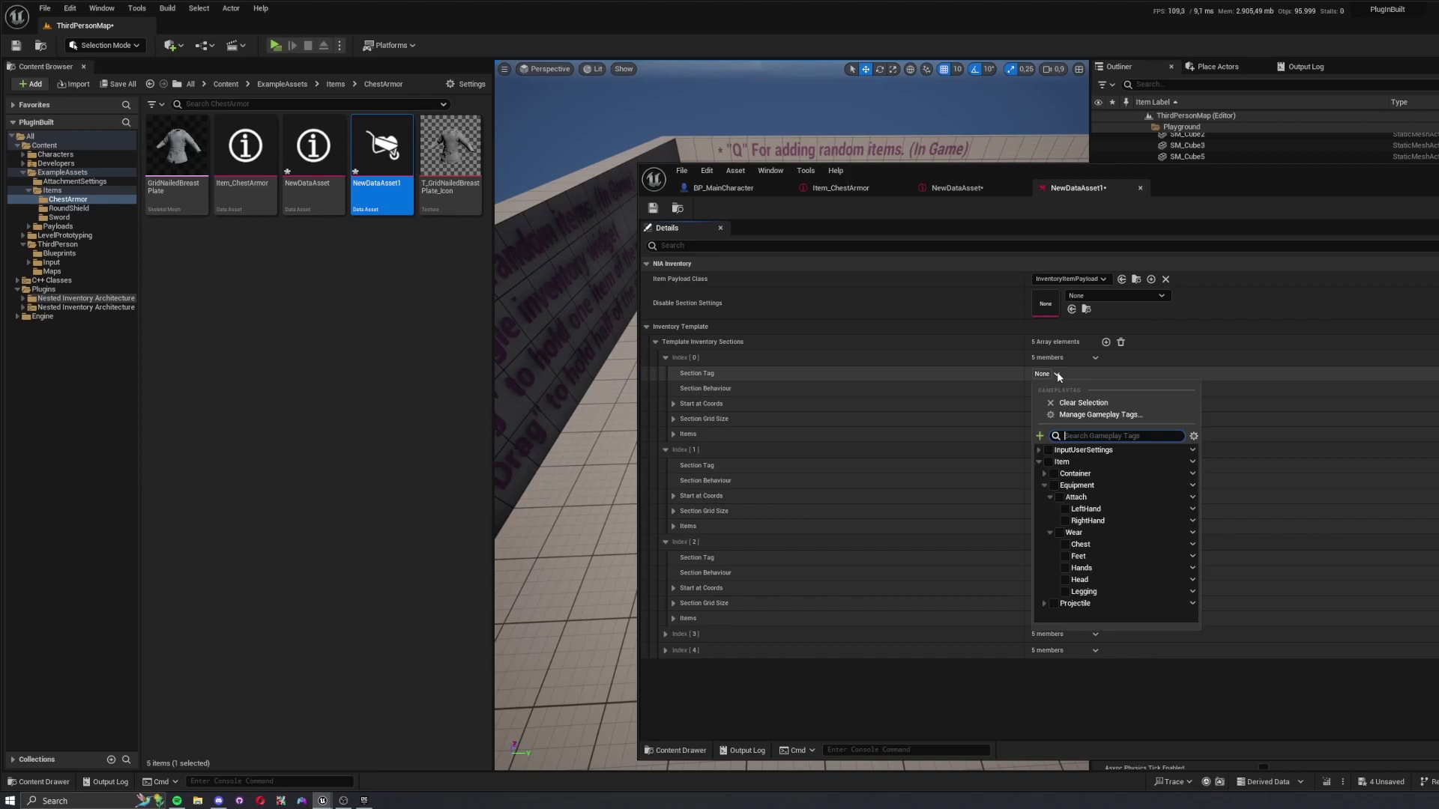
pyautogui.click(1059, 498)
pyautogui.click(730, 380)
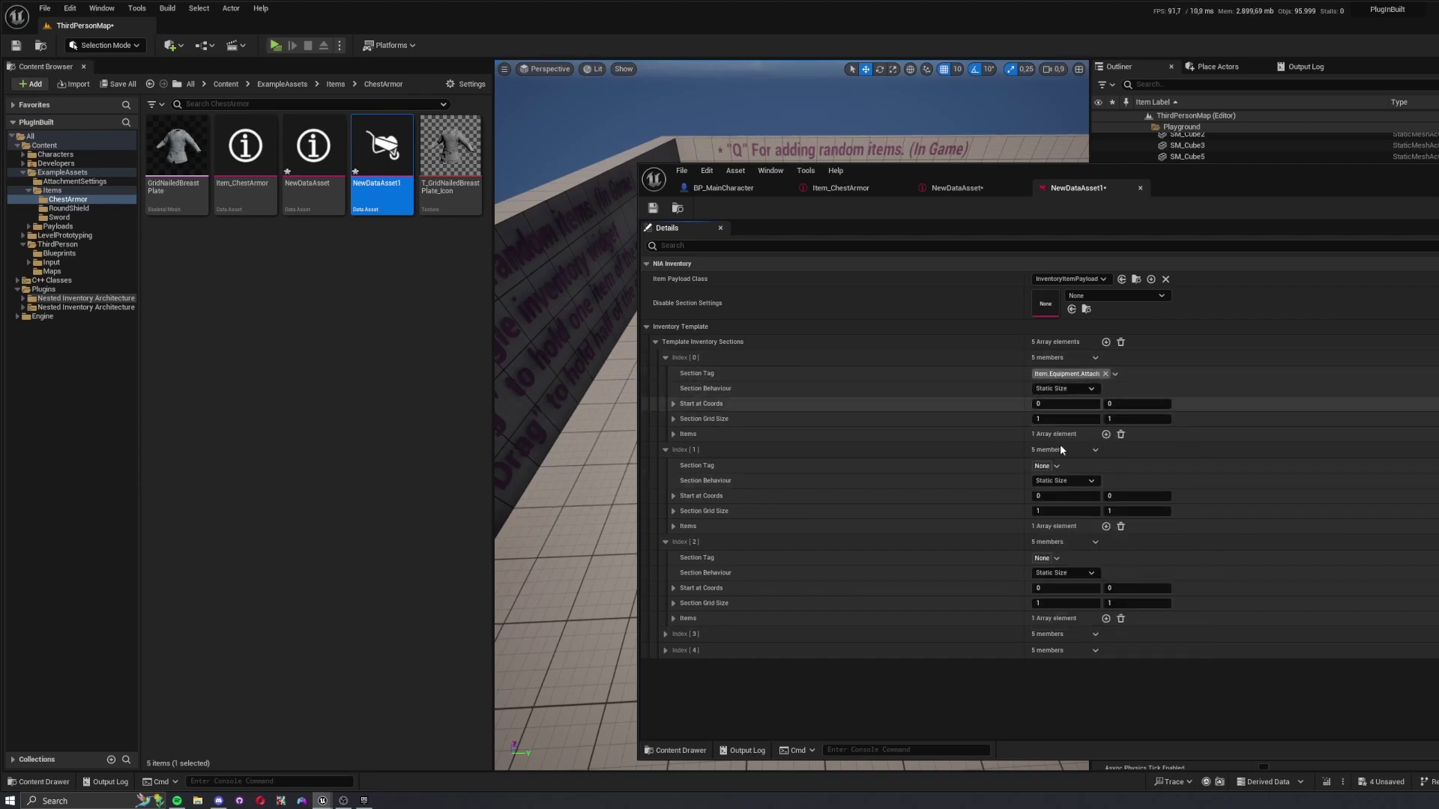
# - Assign Item.Equipment.Attach as the Section Tag of Index [1]
pyautogui.click(1045, 465)
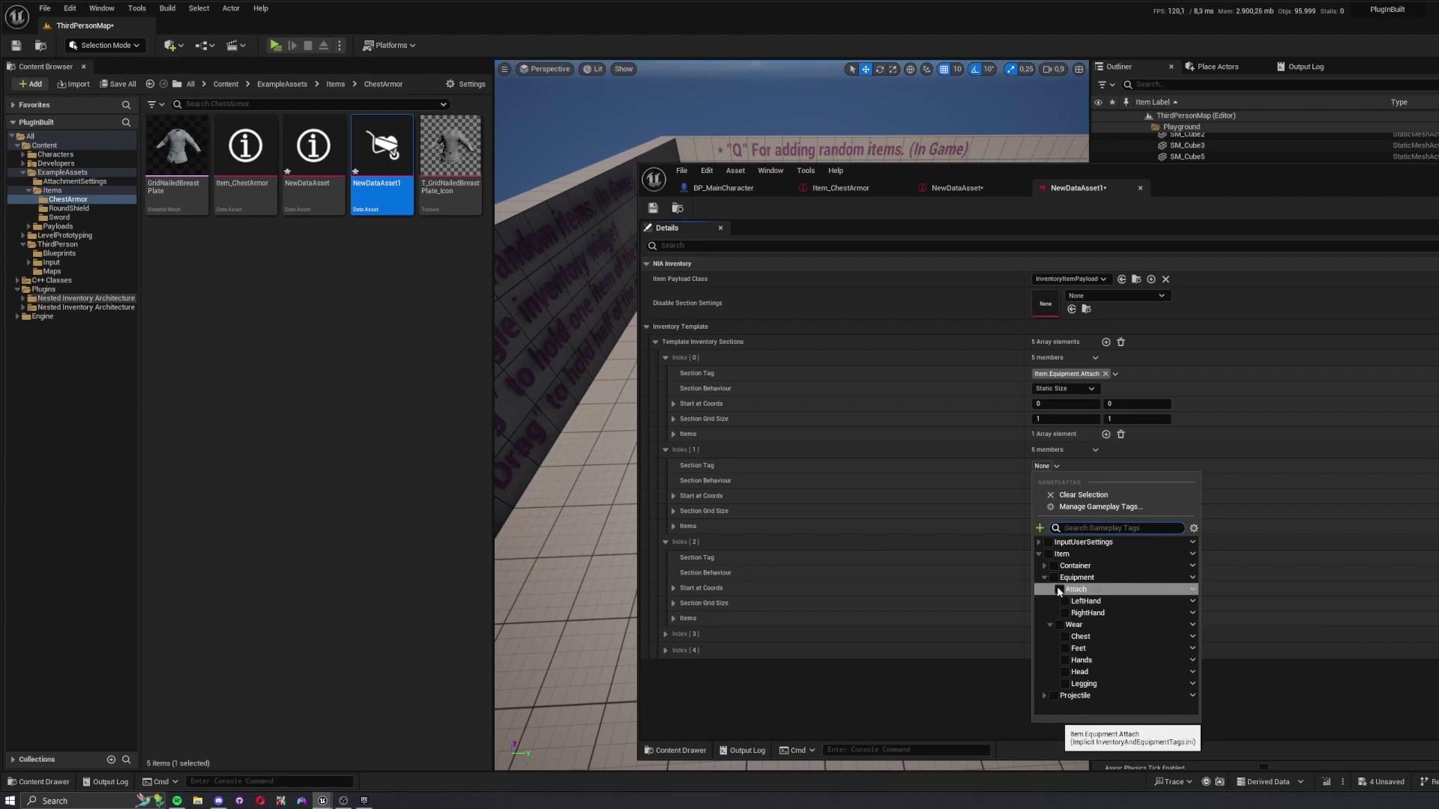
pyautogui.click(1058, 589)
pyautogui.click(909, 487)
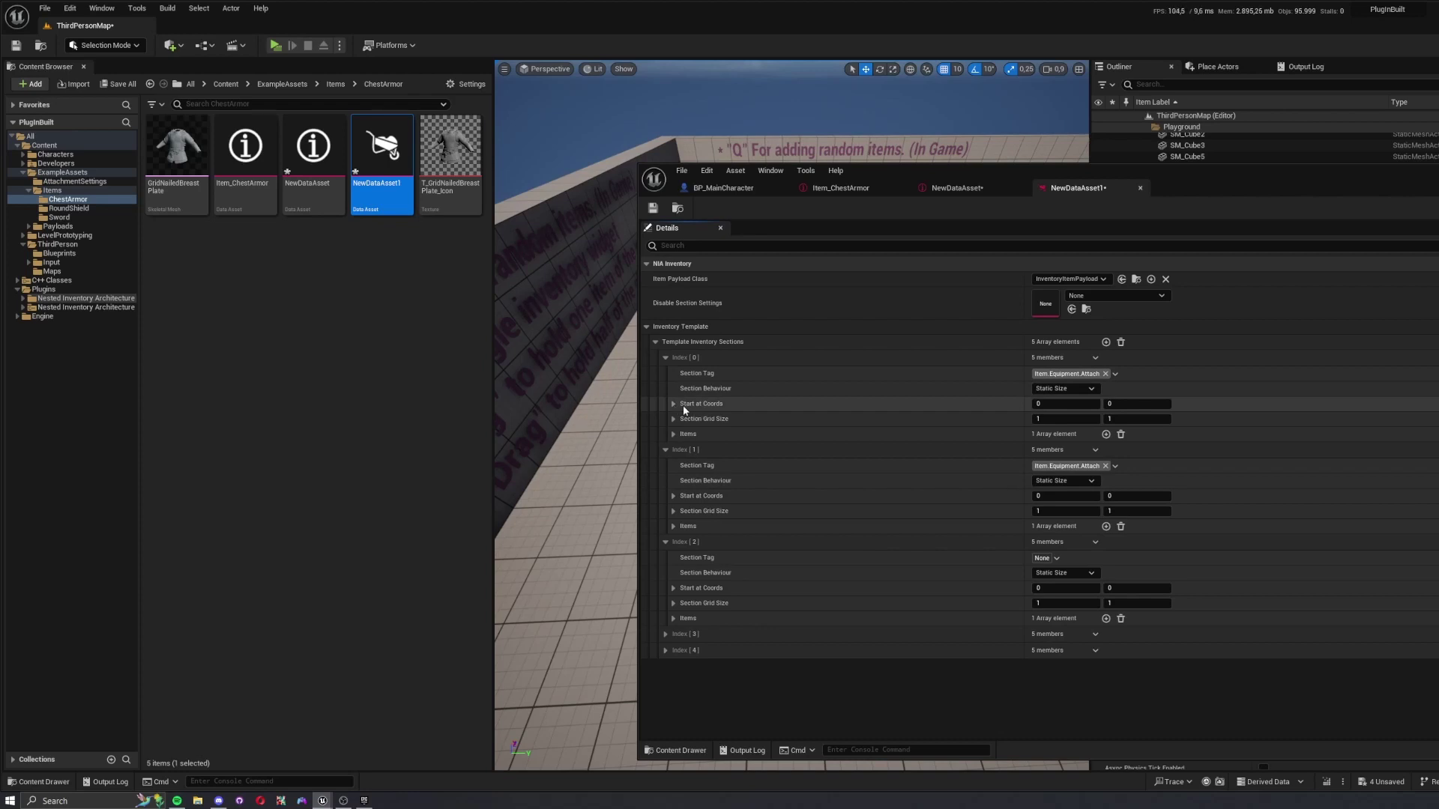
# - Set Index [0] to start at 0, 2 with a 2 × 2 grid, and change its Section Behaviour to Size to Content
pyautogui.write('2')
pyautogui.press('Return')
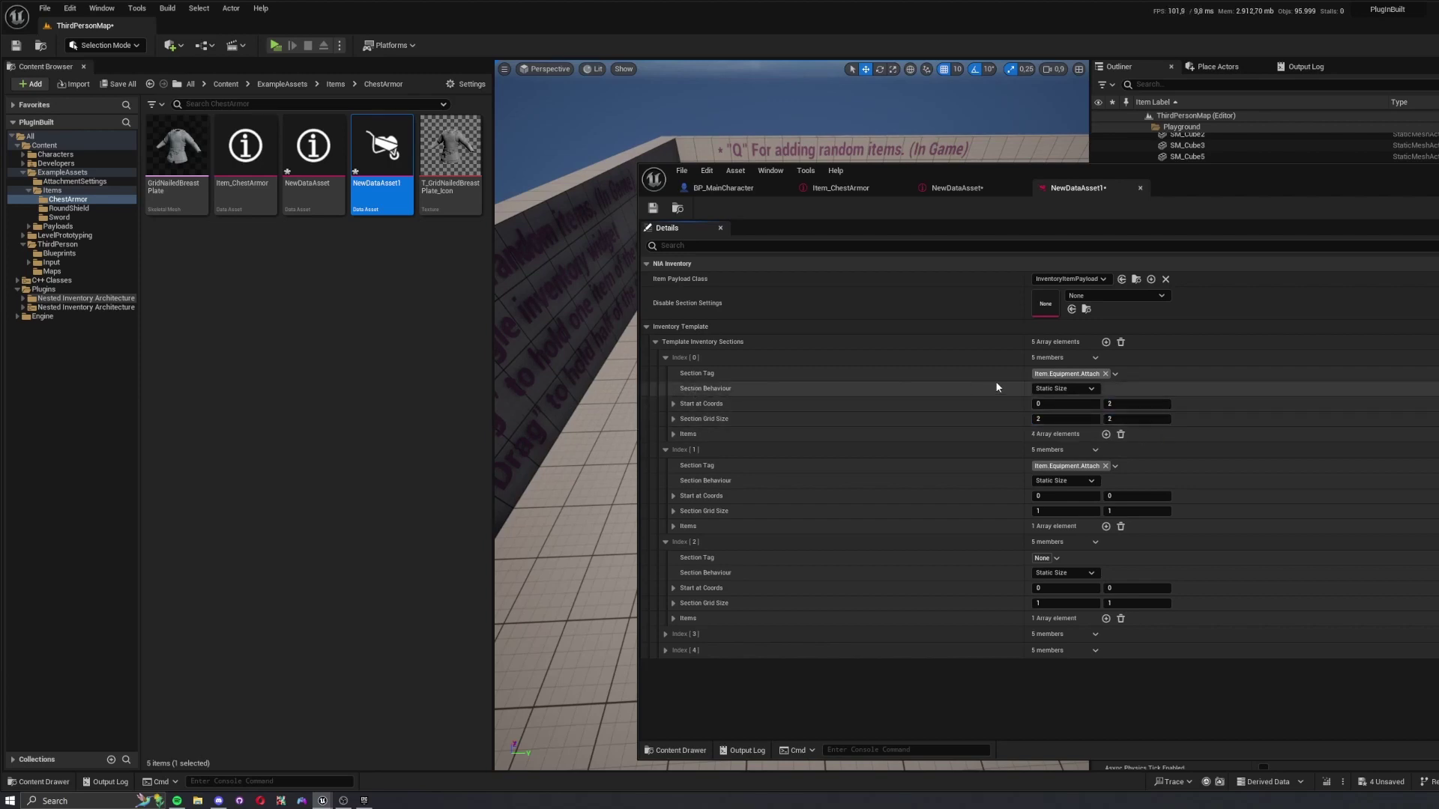
pyautogui.click(1061, 388)
pyautogui.click(1062, 409)
pyautogui.click(1061, 388)
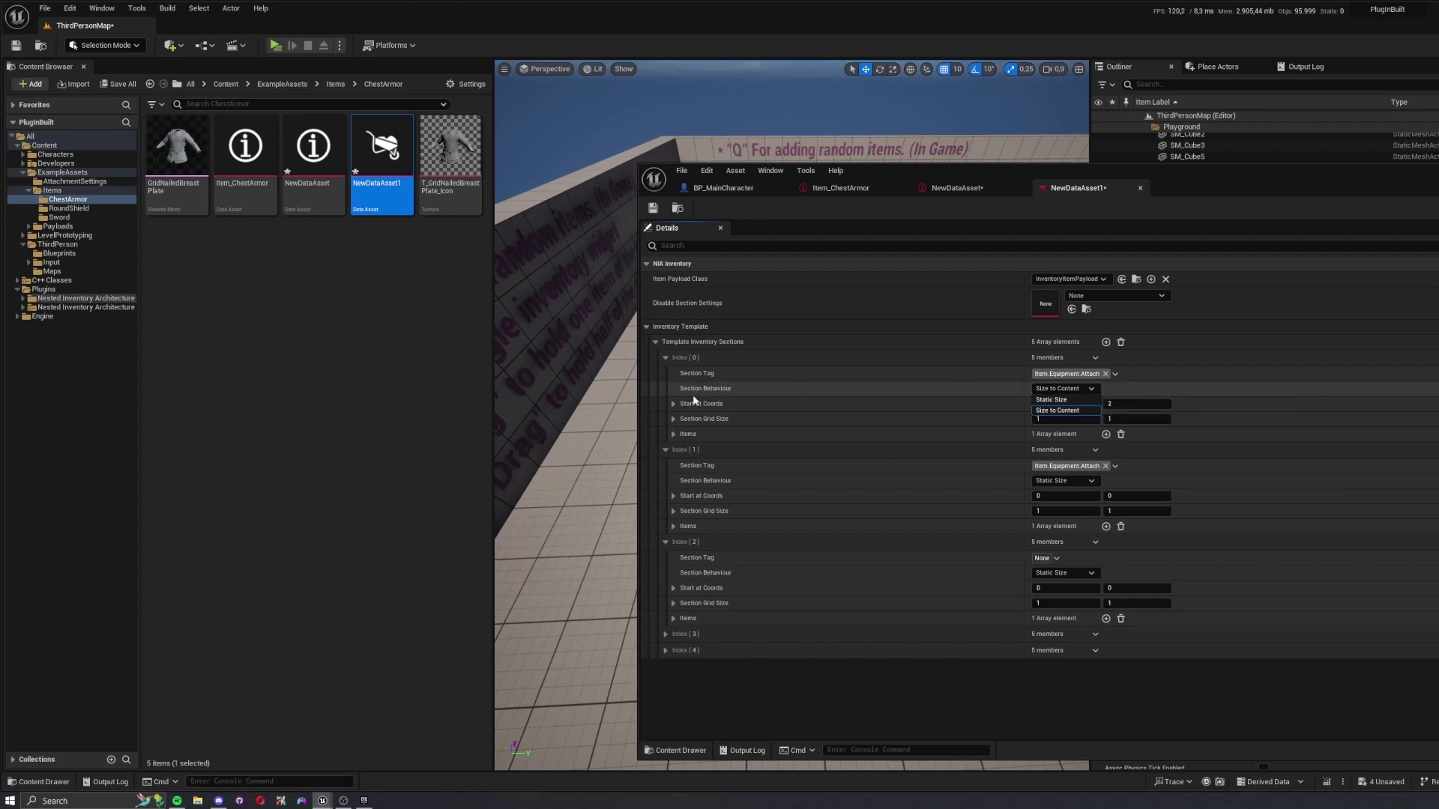
pyautogui.click(1008, 390)
# - Switch the Section Behaviour of Index [0] to Static Size and back to Size to Content
pyautogui.click(1061, 388)
pyautogui.click(1053, 399)
pyautogui.click(1061, 388)
pyautogui.click(1063, 410)
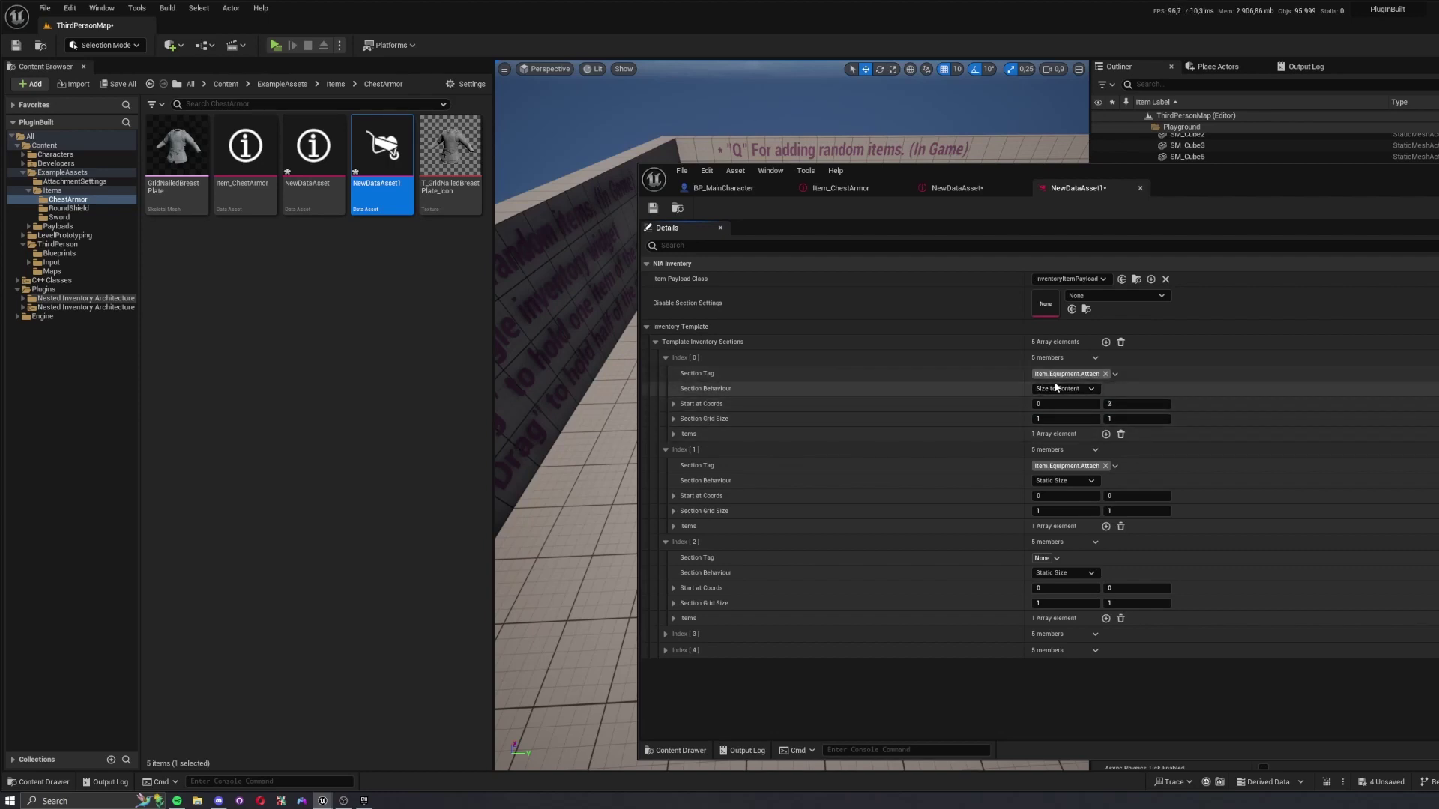
# - Play the level, show the inventory widget and add several random items to the character
pyautogui.moveTo(1052, 171); pyautogui.dragTo(1427, 196)
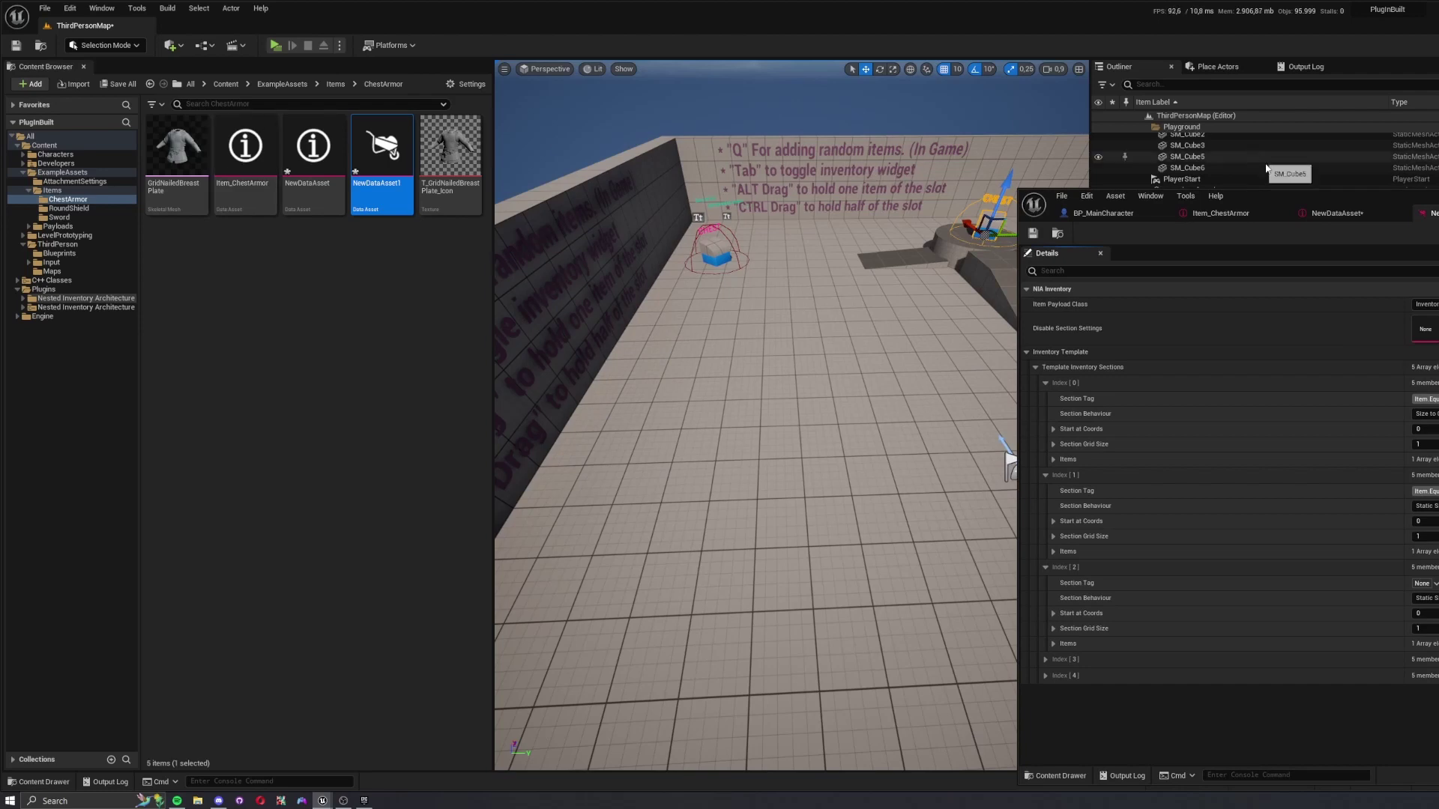
pyautogui.moveTo(1292, 202); pyautogui.dragTo(864, 162)
pyautogui.click(276, 45)
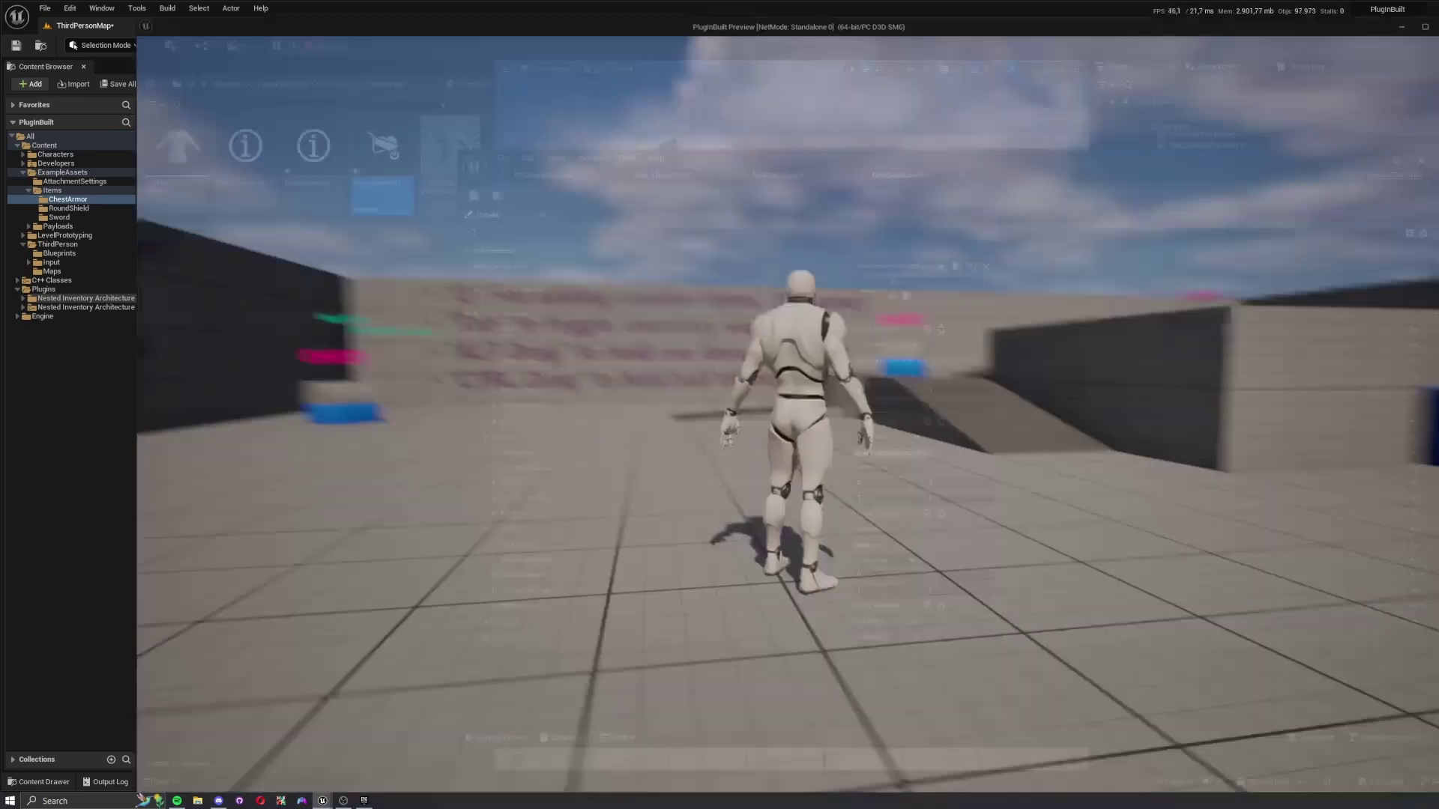
pyautogui.press('Tab')
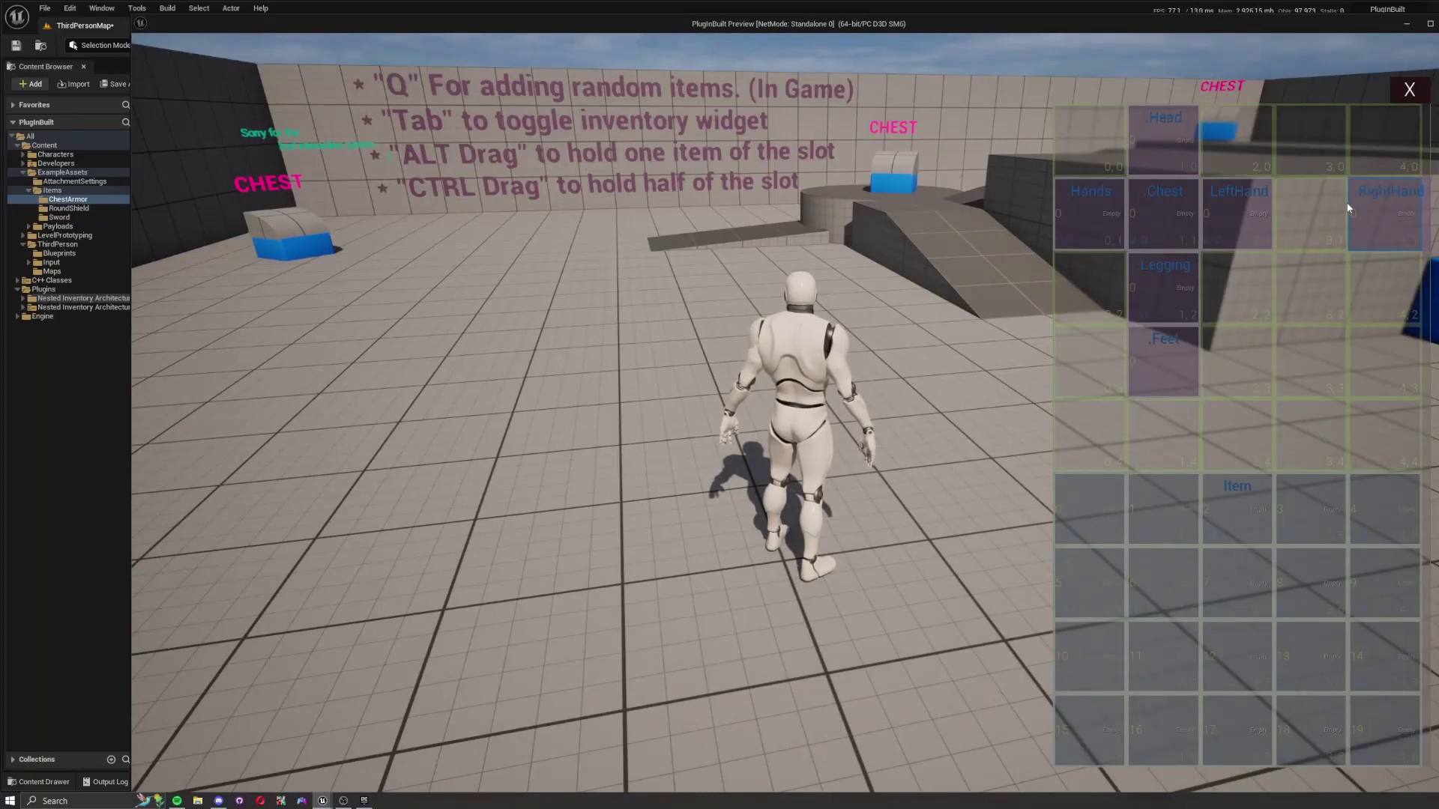
pyautogui.press('q')
pyautogui.press('q')
pyautogui.press('q')
pyautogui.press('q')
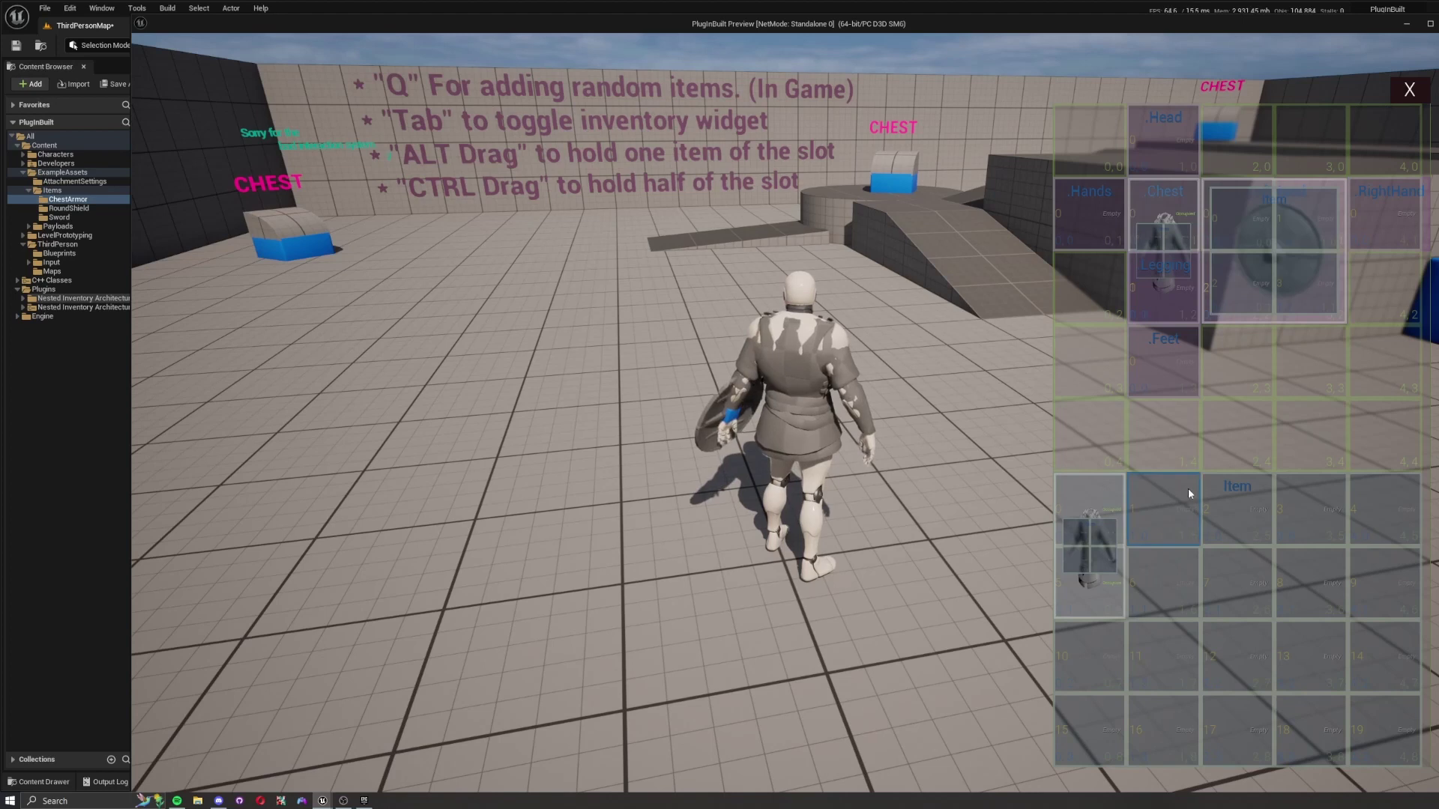
# - Move the sword from the RightHand slot to the free cells of the Item section, and end the play session
pyautogui.moveTo(1381, 196)
pyautogui.mouseDown()
pyautogui.moveTo(1355, 574)
pyautogui.moveTo(1374, 650)
pyautogui.moveTo(1379, 195)
pyautogui.moveTo(1385, 210)
pyautogui.mouseUp()
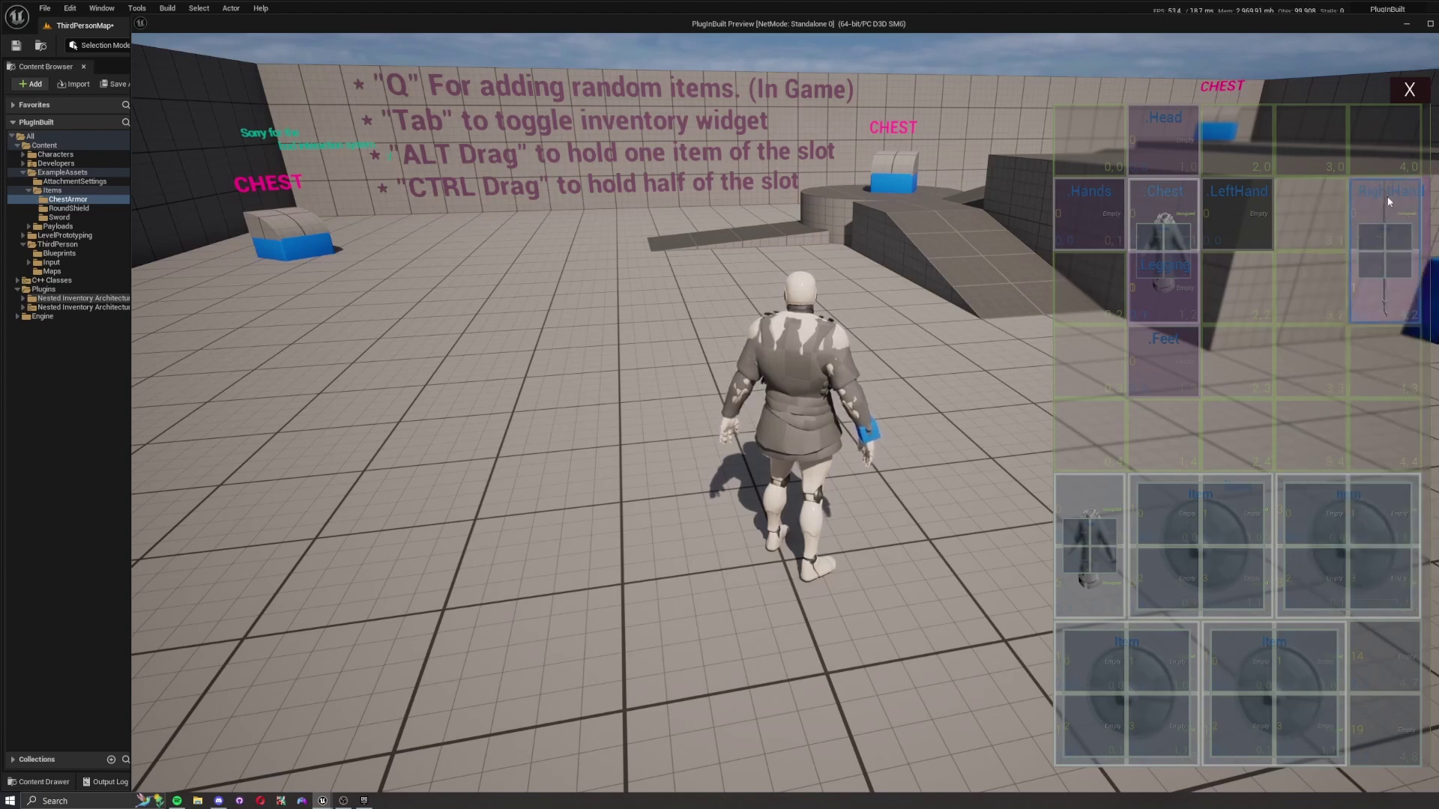
pyautogui.rightClick(1391, 208)
pyautogui.moveTo(1366, 187); pyautogui.dragTo(1375, 652)
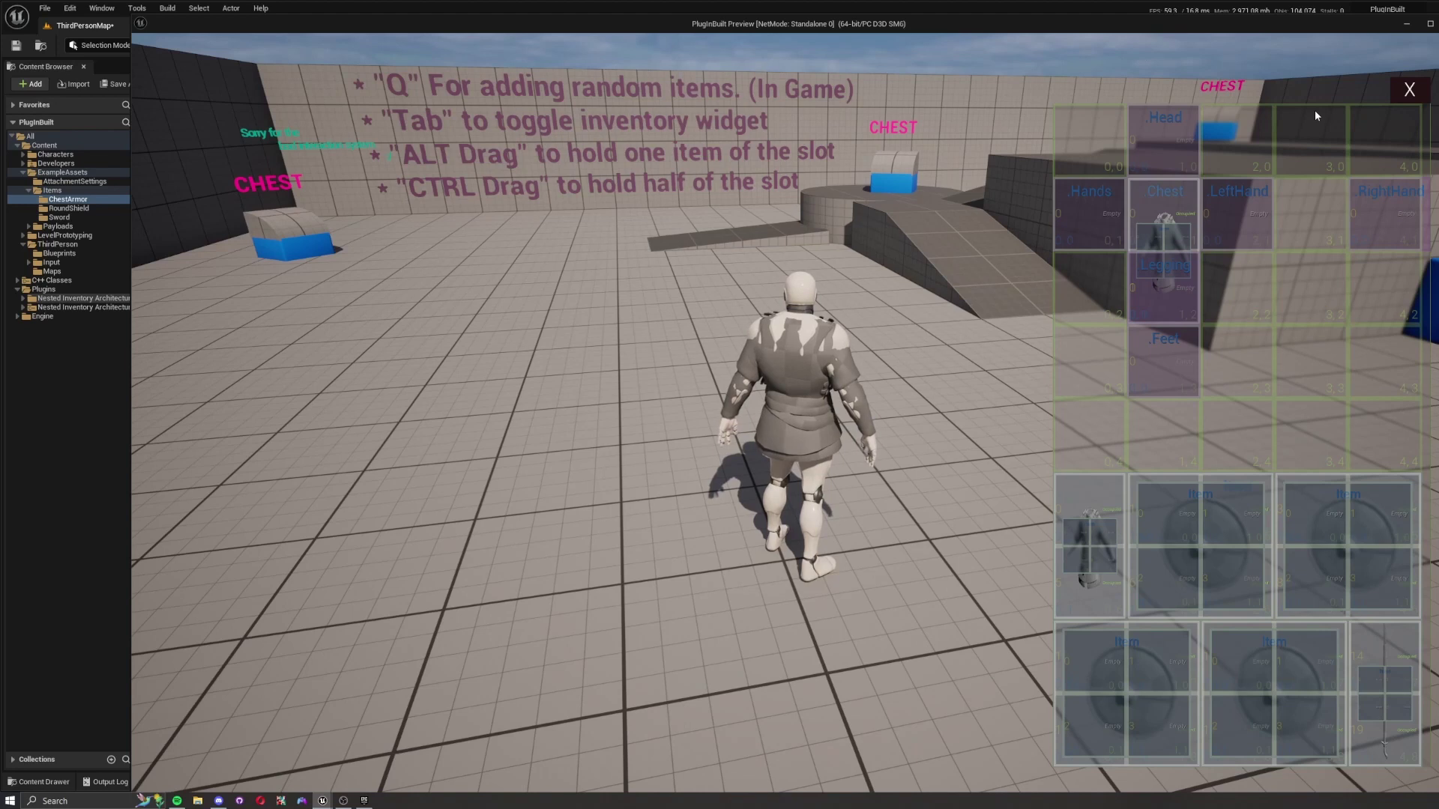
pyautogui.press('Escape')
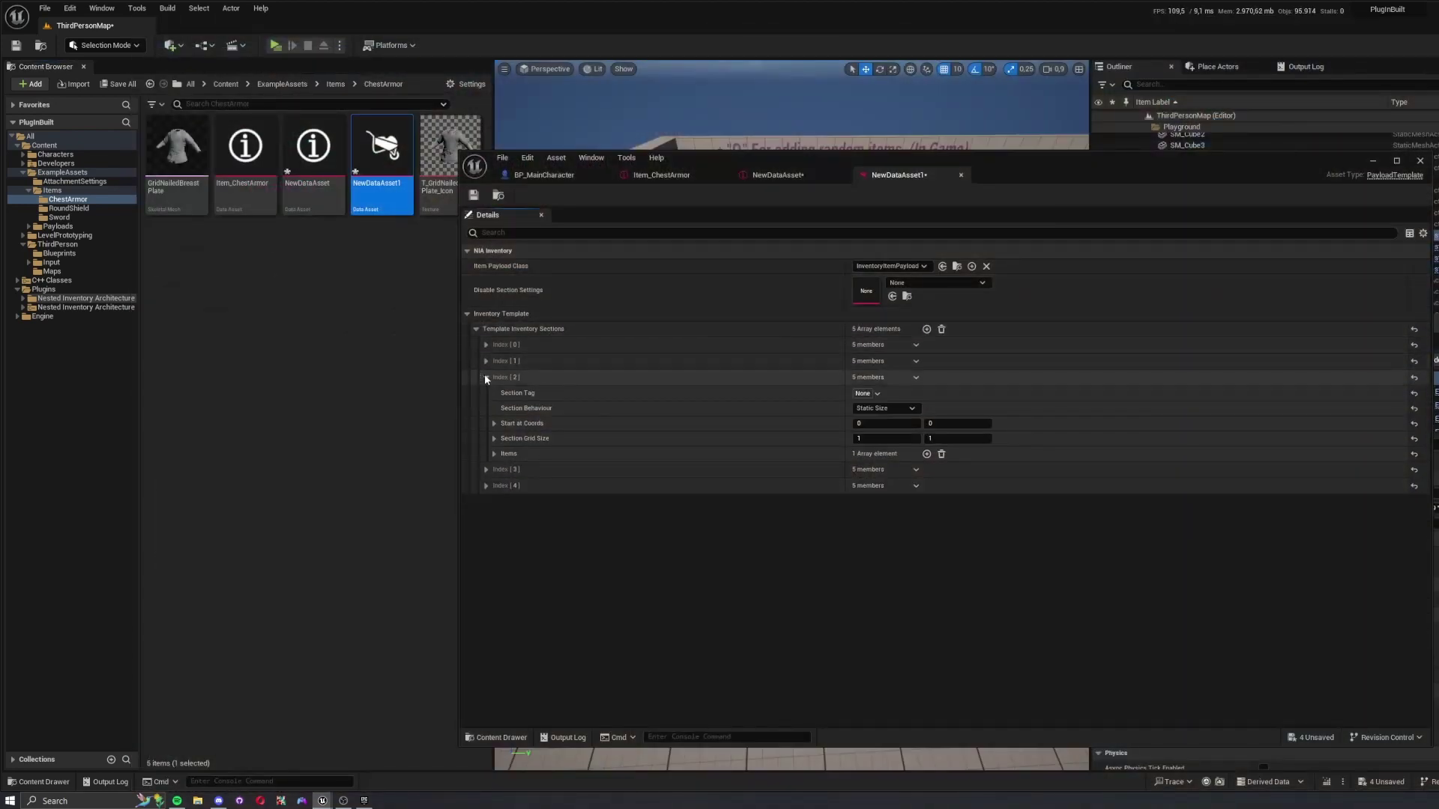
# - Set the Section Behaviour of Index [0] to Static Size, and try Section Grid Sizes such as 4 × 5 before returning it to 1 × 1
pyautogui.click(486, 377)
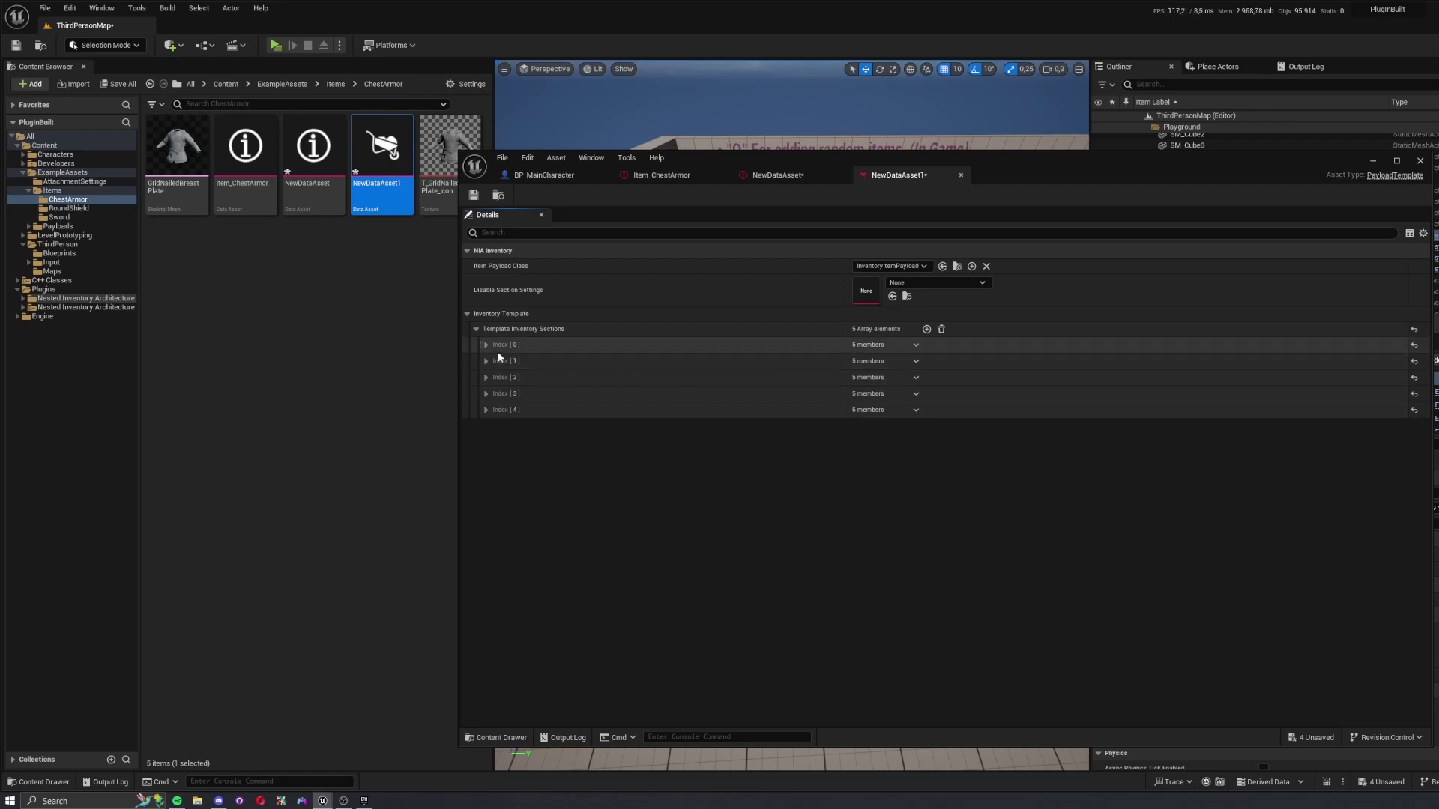
pyautogui.click(485, 345)
pyautogui.click(494, 421)
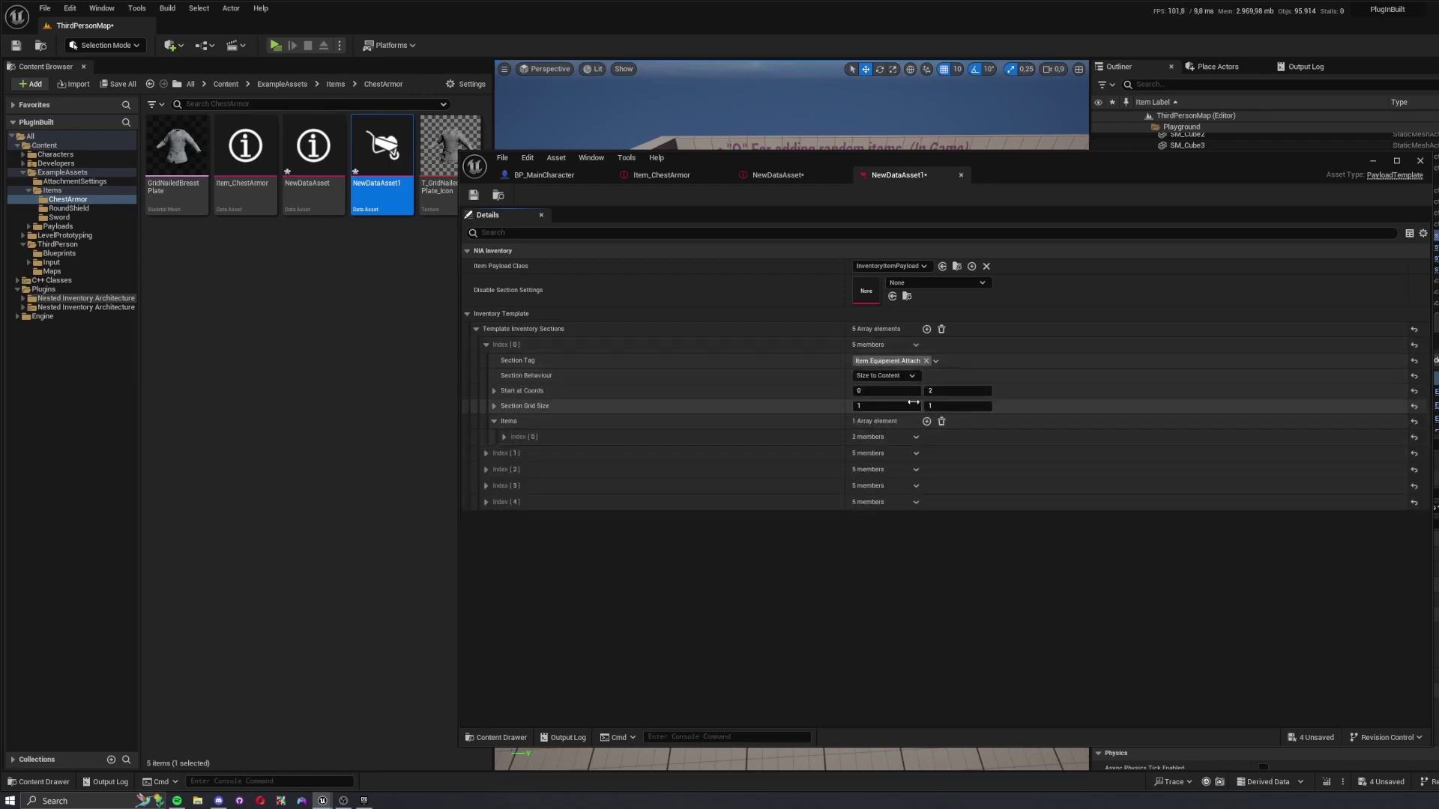
pyautogui.click(909, 375)
pyautogui.click(881, 391)
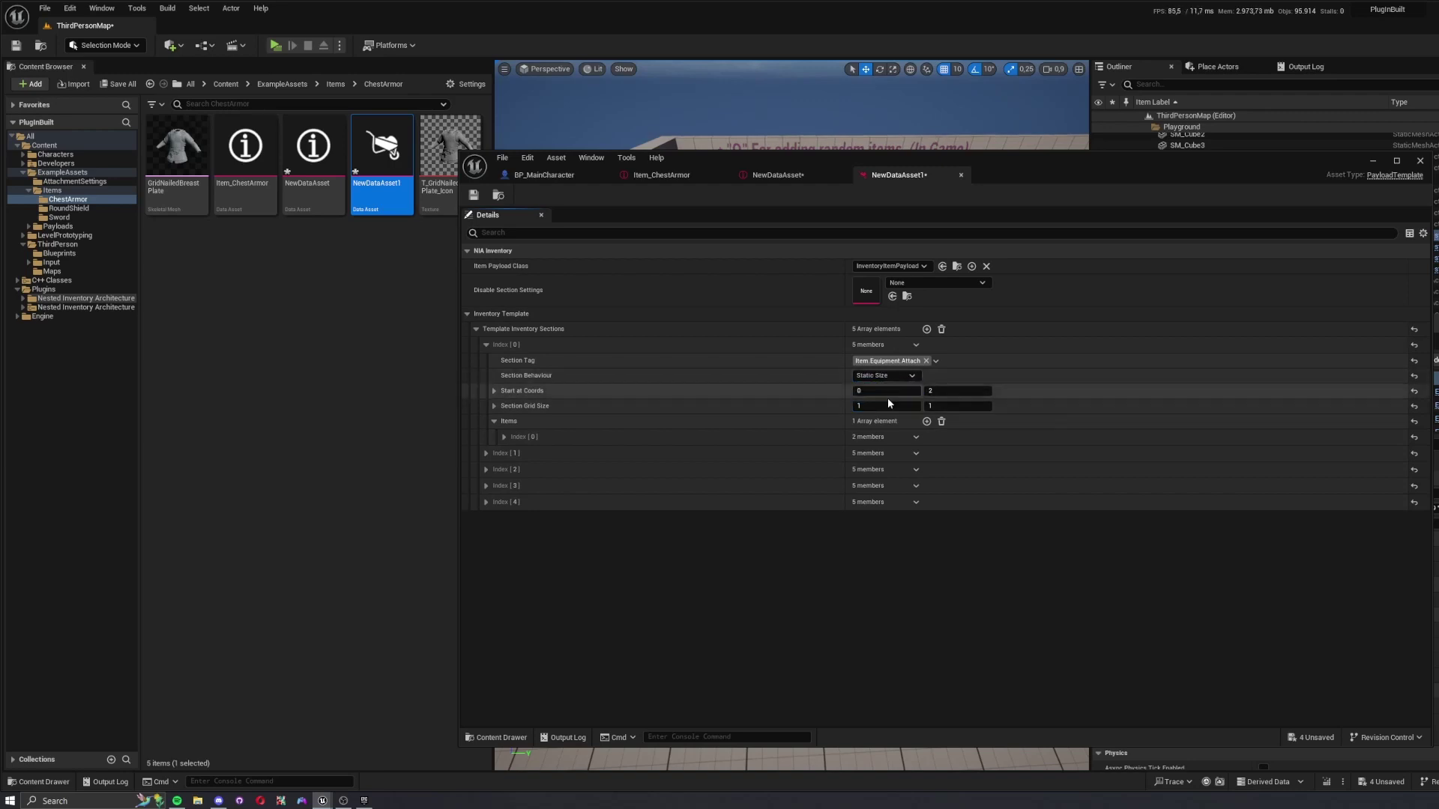
pyautogui.moveTo(886, 406); pyautogui.dragTo(958, 406)
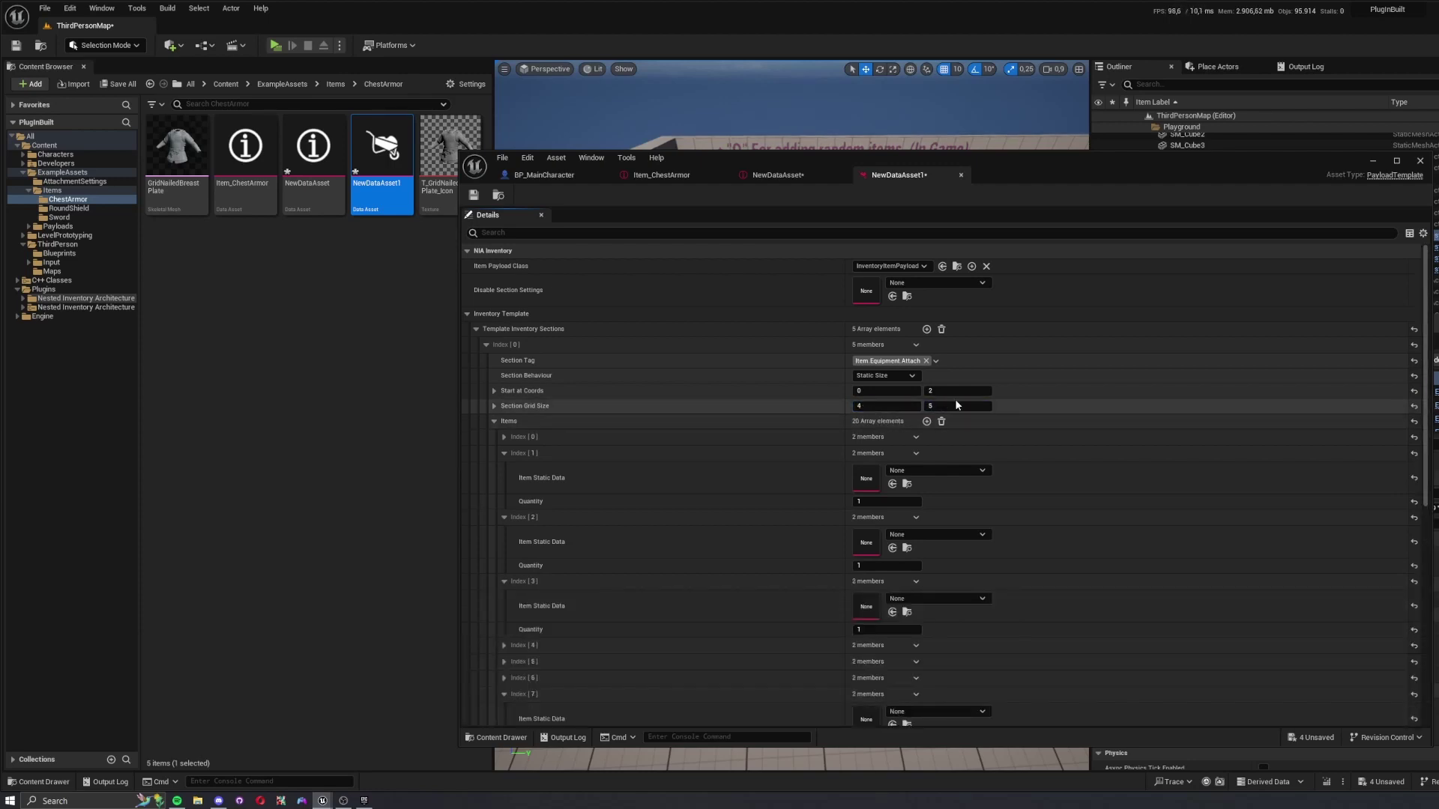
pyautogui.moveTo(948, 409)
pyautogui.mouseDown()
pyautogui.moveTo(889, 407)
pyautogui.moveTo(951, 407)
pyautogui.mouseUp()
# - Open NewDataAsset1 in the NIA Payload Editor and move the editor clear of the Content Browser assets
pyautogui.moveTo(627, 171); pyautogui.dragTo(792, 179)
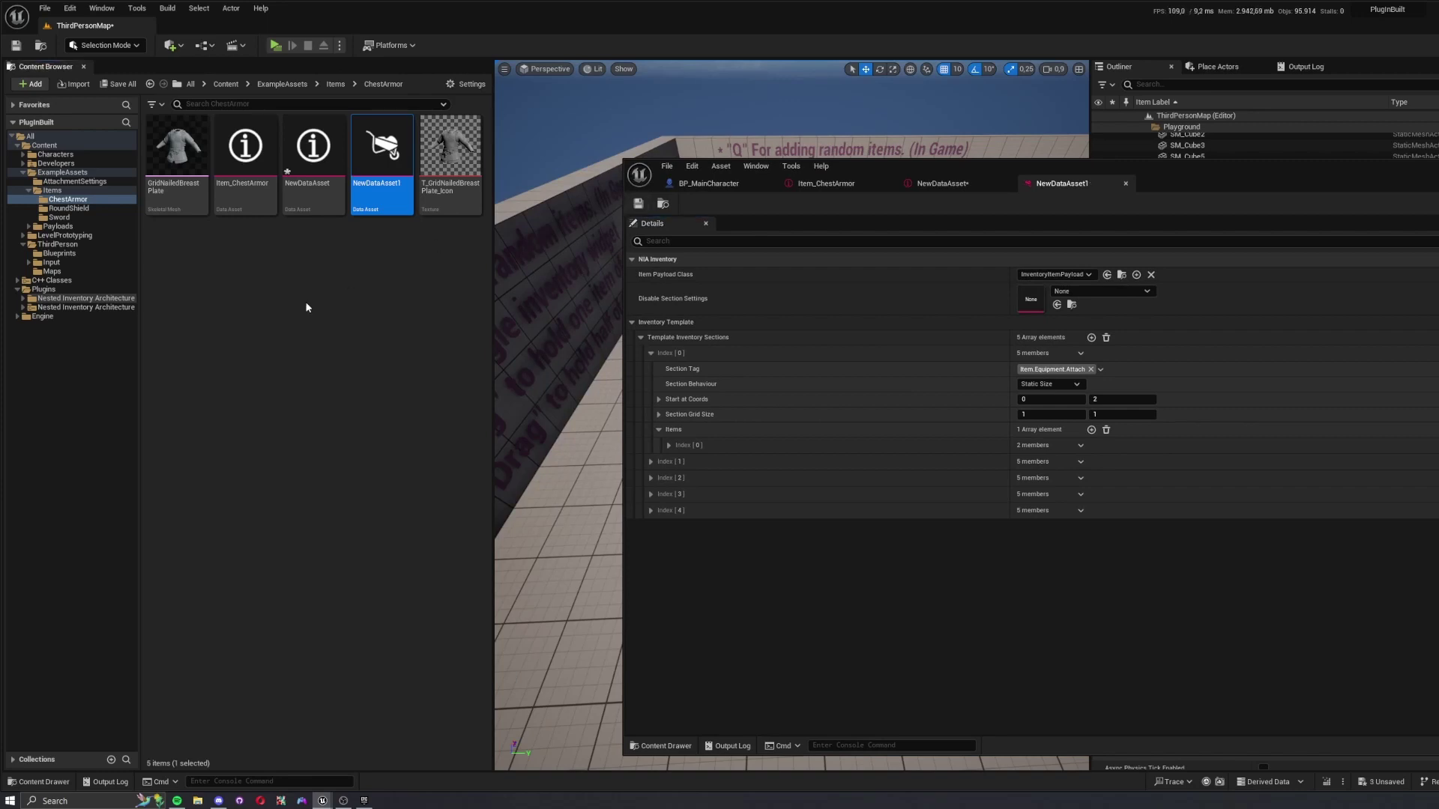
pyautogui.rightClick(372, 195)
pyautogui.moveTo(444, 318)
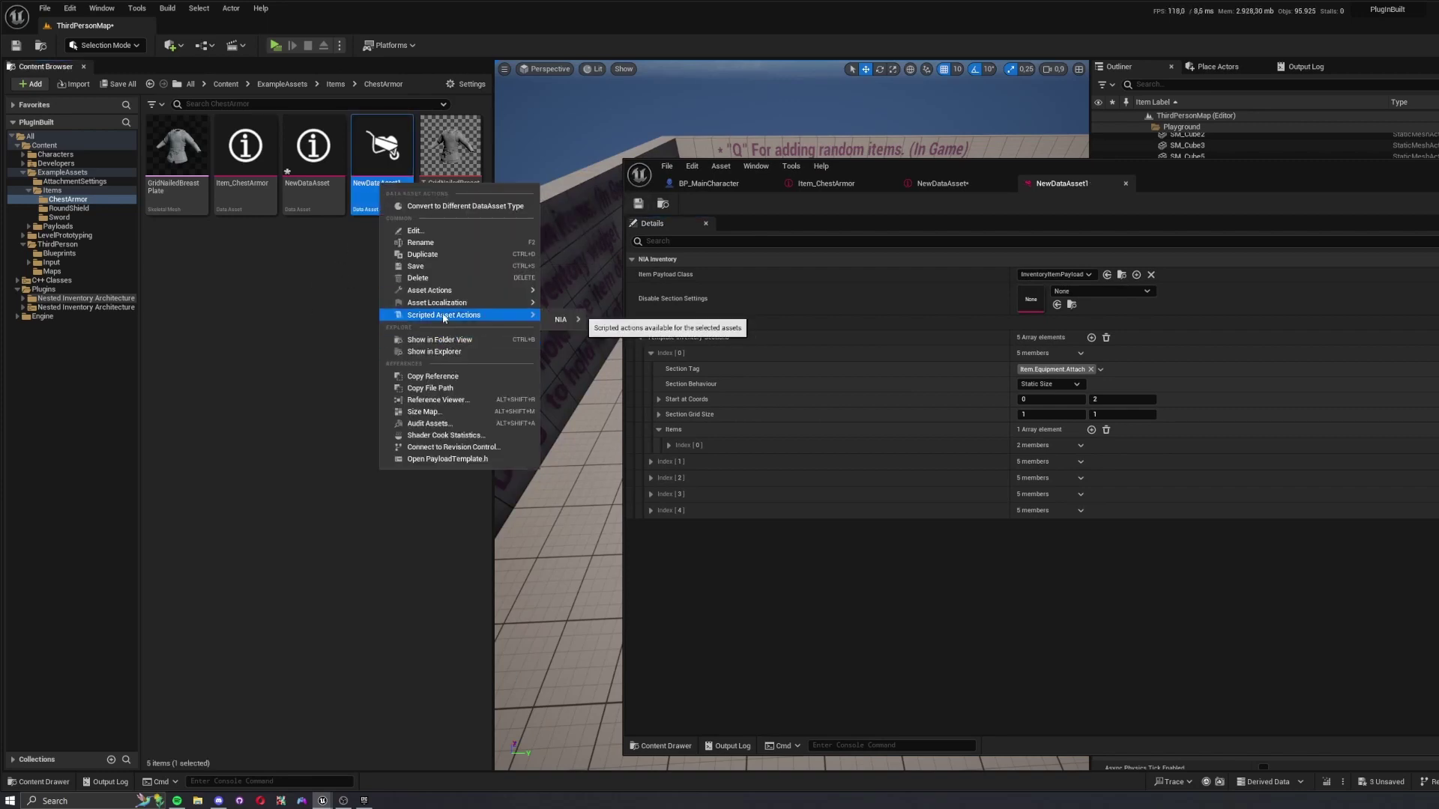
pyautogui.moveTo(560, 320)
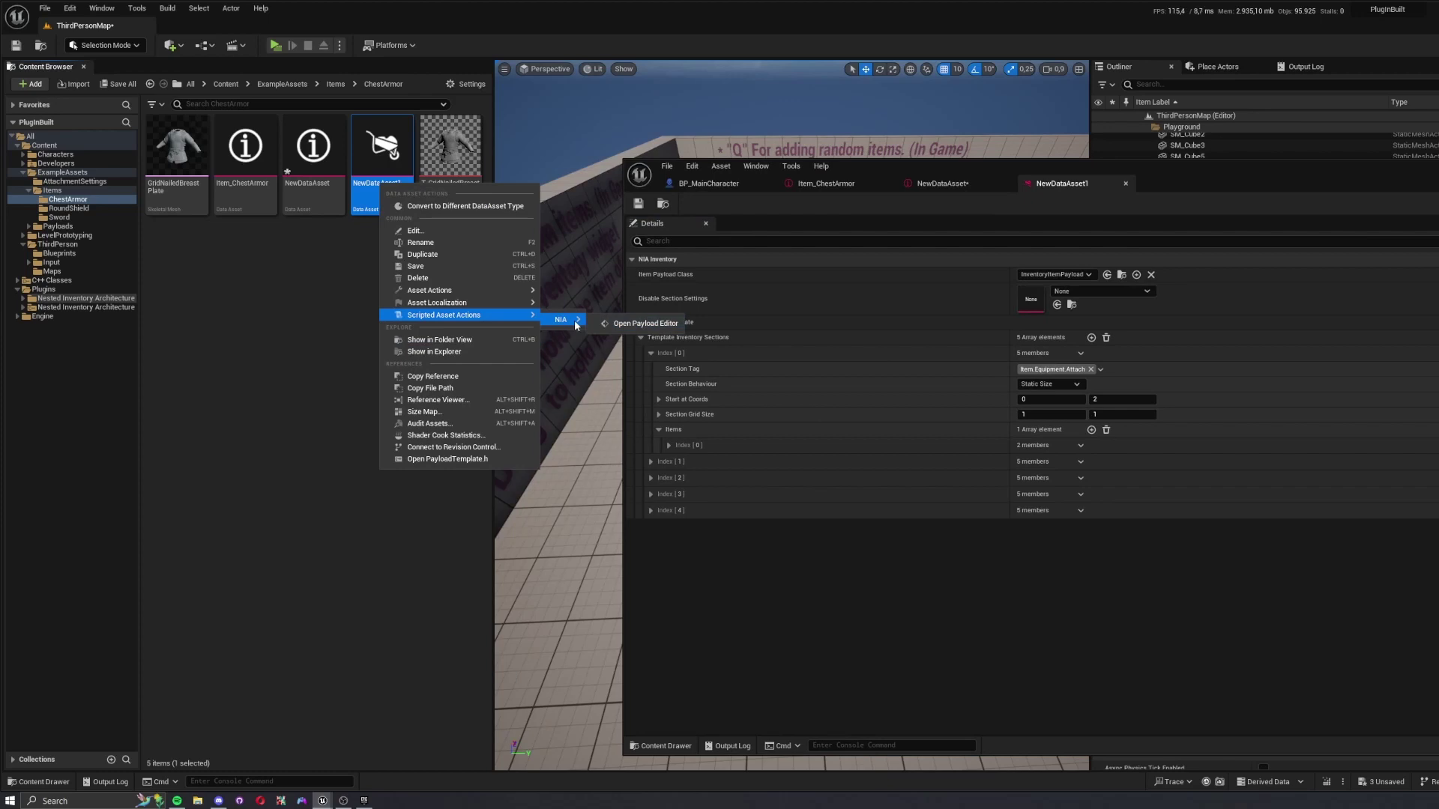
pyautogui.click(621, 323)
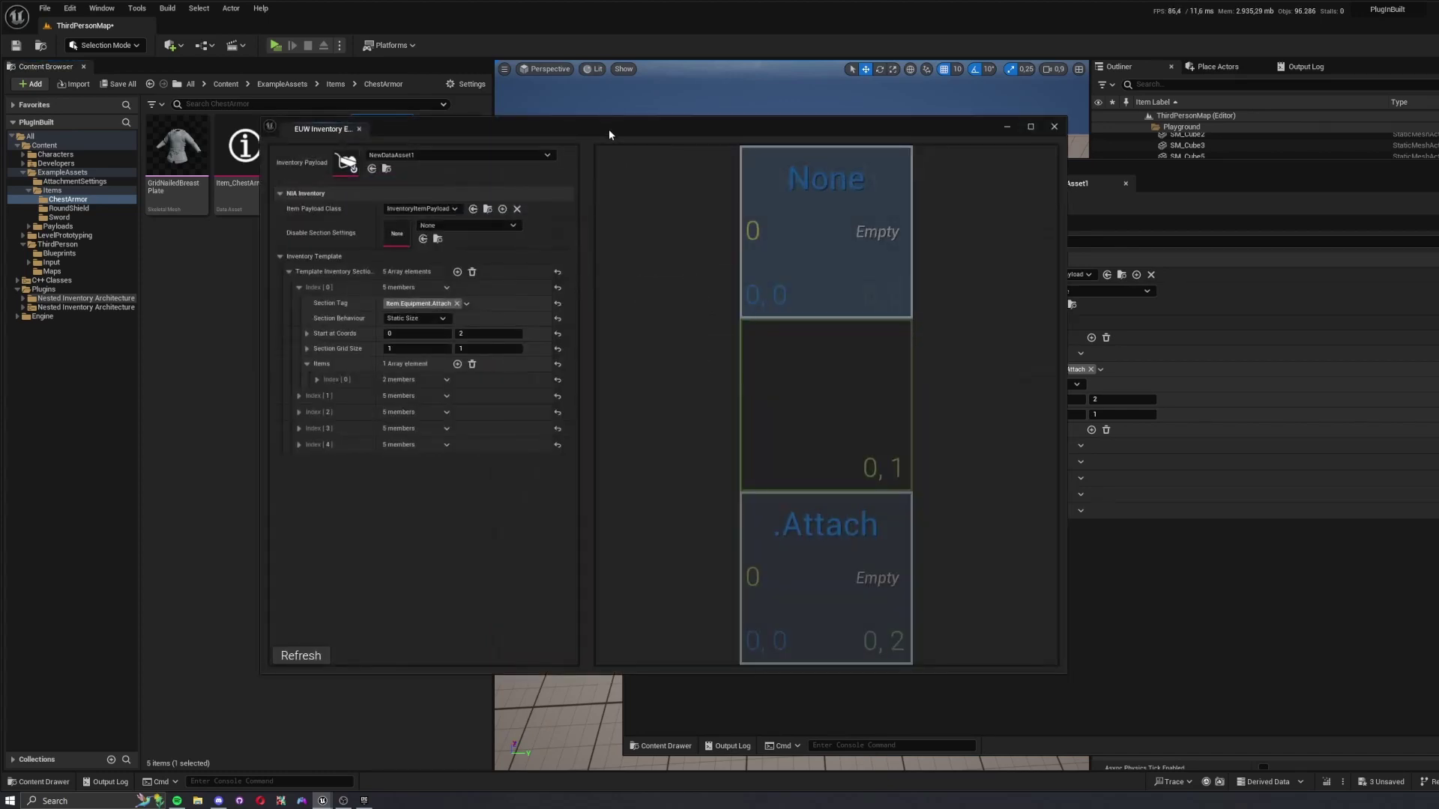
pyautogui.moveTo(608, 133); pyautogui.dragTo(906, 147)
# - In the payload editor, set Index [0] to start at 0, 3 with a Section Grid Size of 3 × 2
pyautogui.click(597, 301)
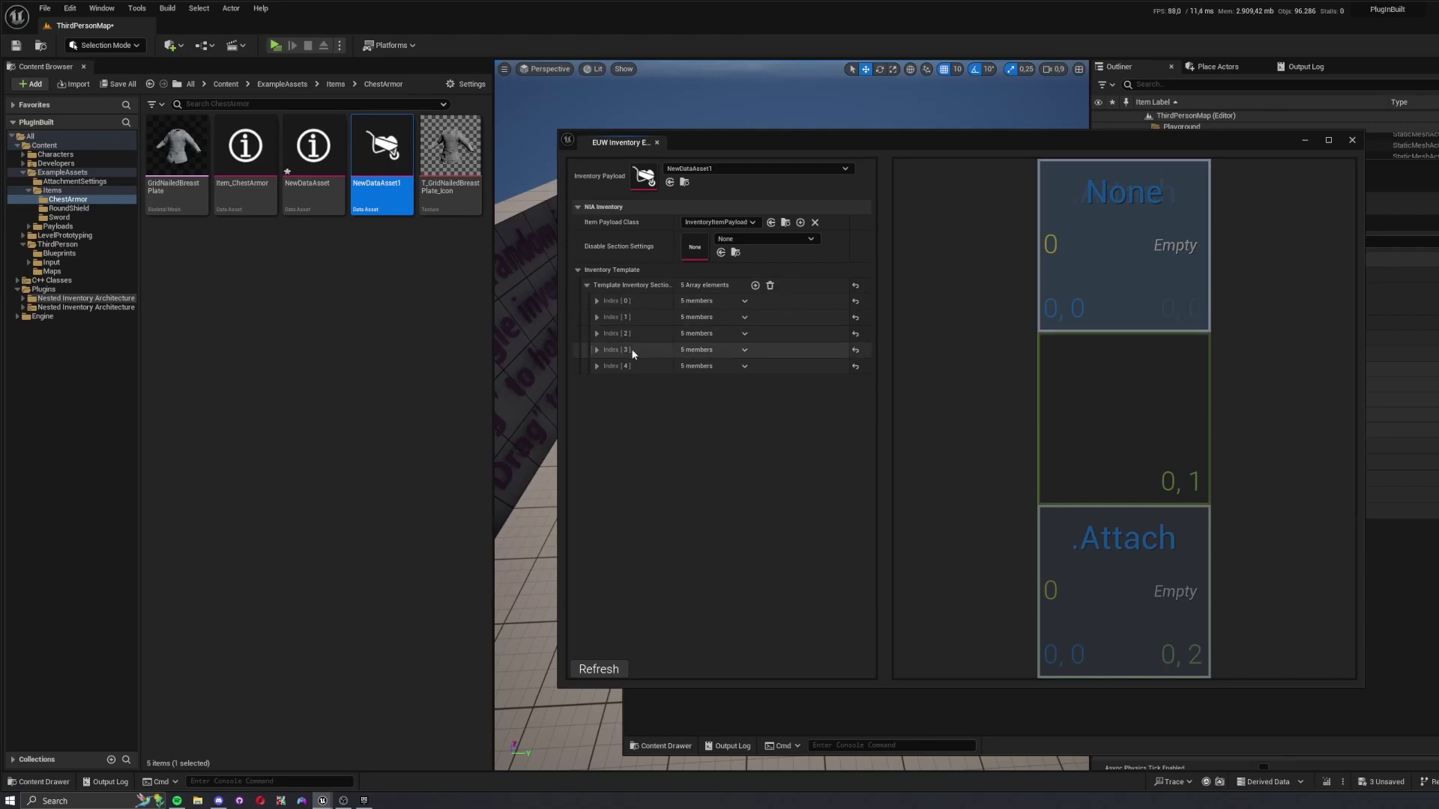
pyautogui.click(596, 301)
pyautogui.click(597, 301)
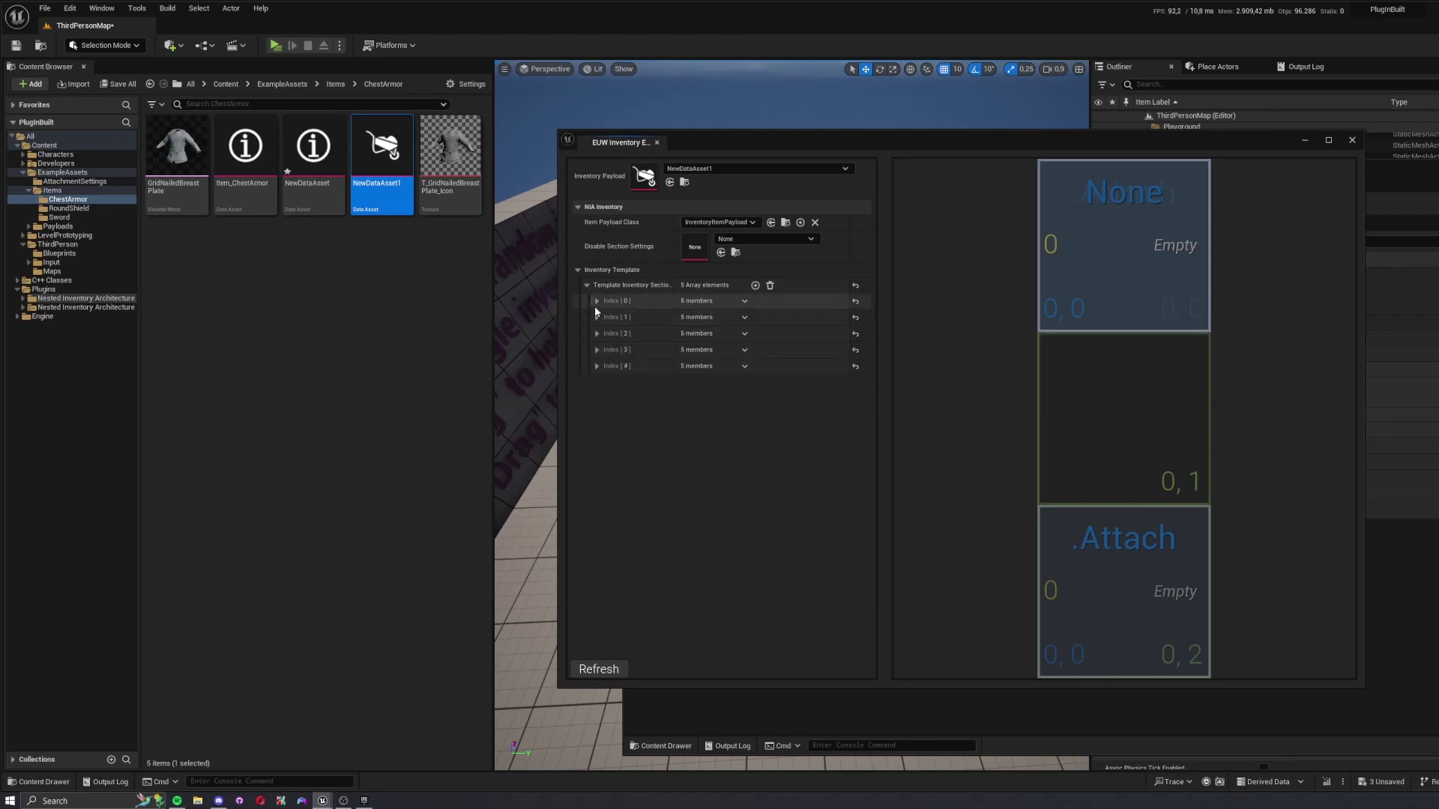
pyautogui.click(596, 301)
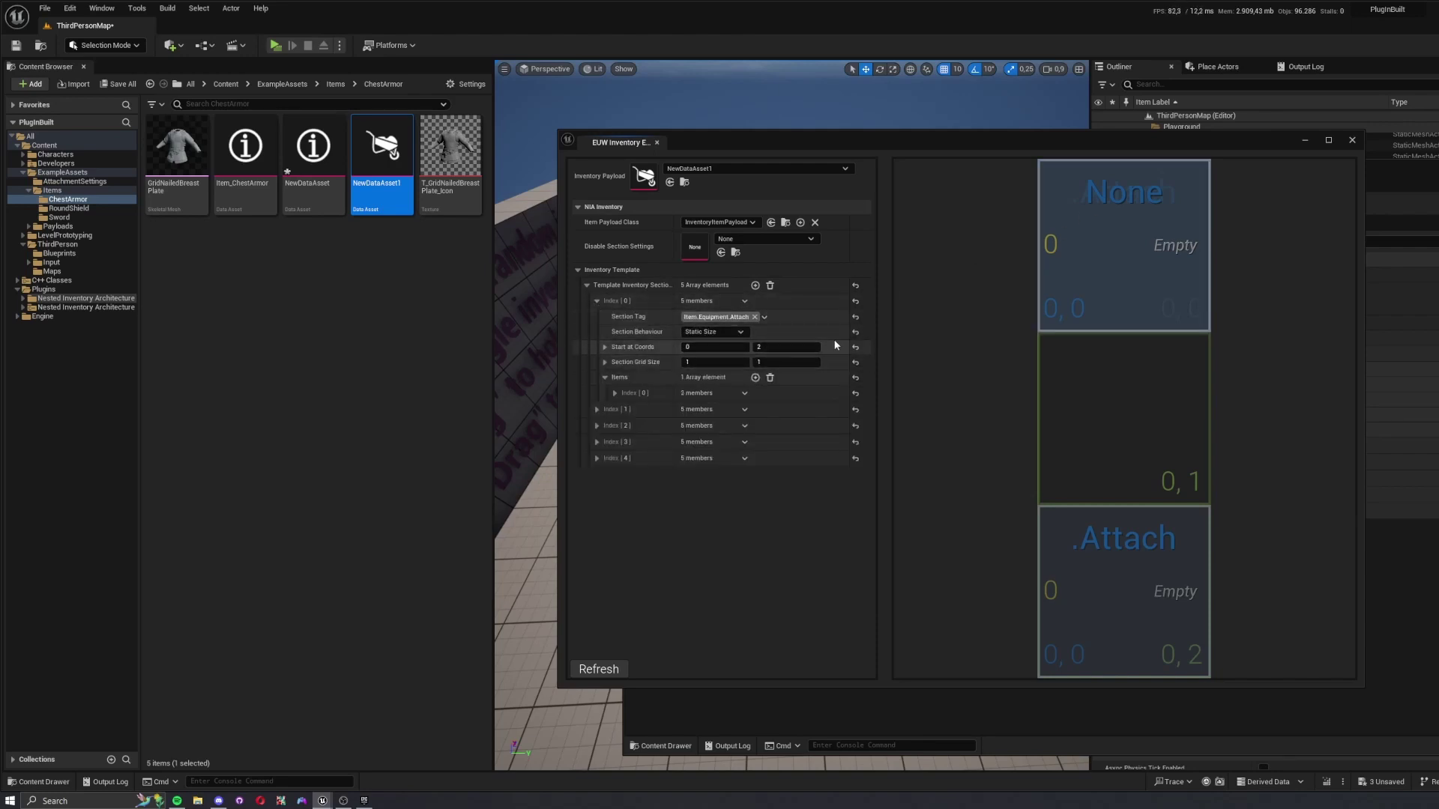
pyautogui.write('3')
pyautogui.press('Return')
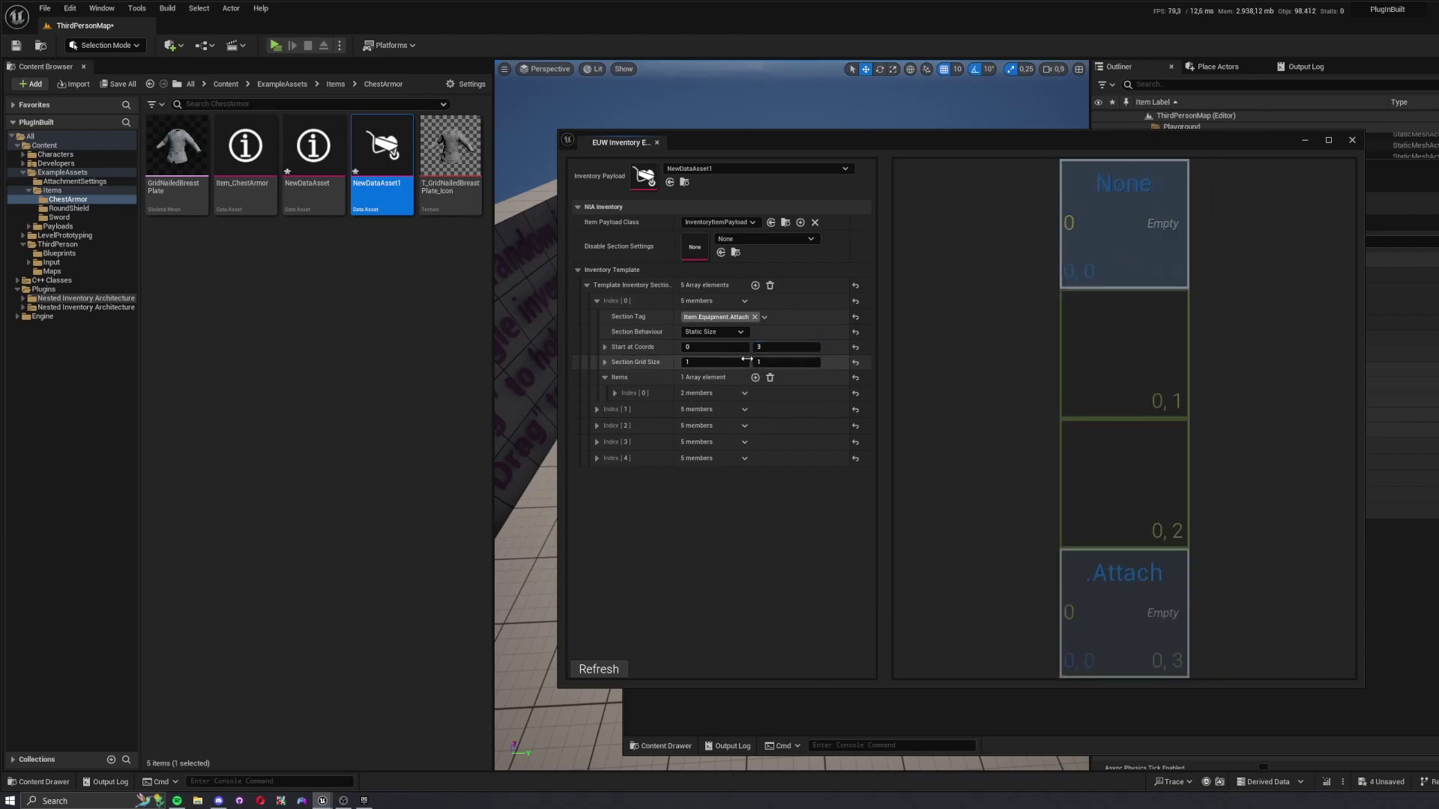
pyautogui.moveTo(721, 361); pyautogui.dragTo(817, 360)
pyautogui.click(605, 377)
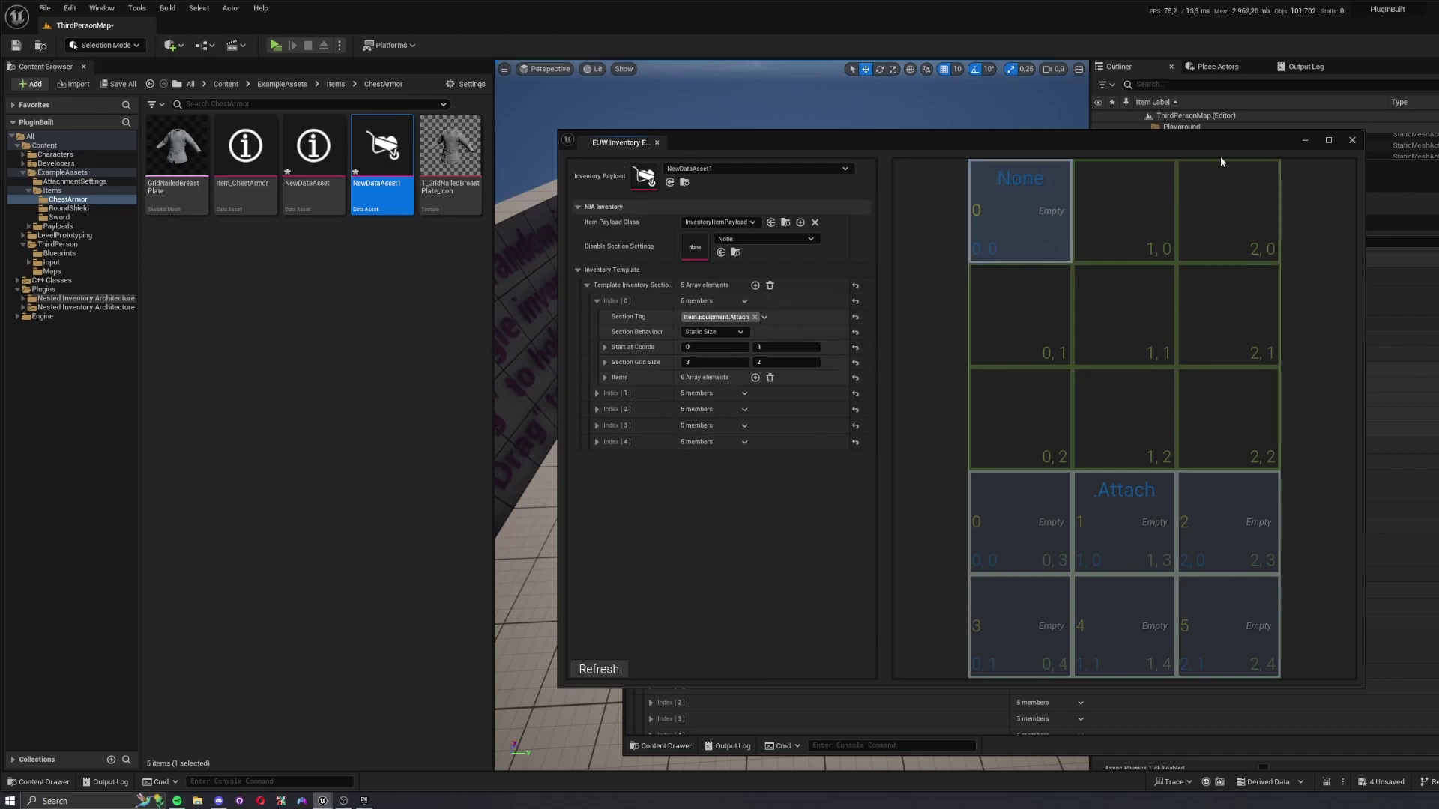
# - Close the payload editor and review the NewDataAsset, NewDataAsset1 and Item_ChestArmor assets in turn
pyautogui.click(1352, 140)
pyautogui.moveTo(993, 169); pyautogui.dragTo(677, 131)
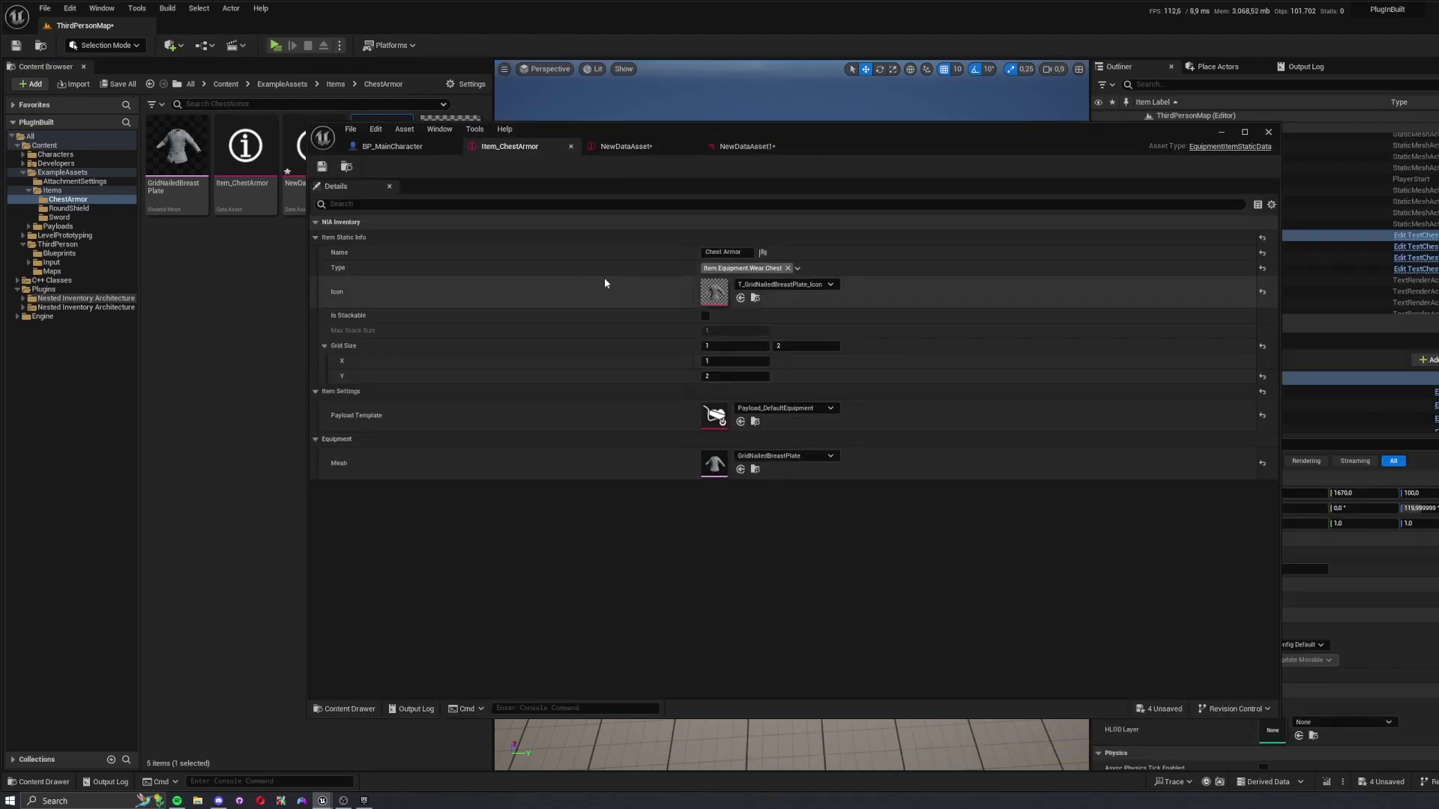
pyautogui.click(634, 149)
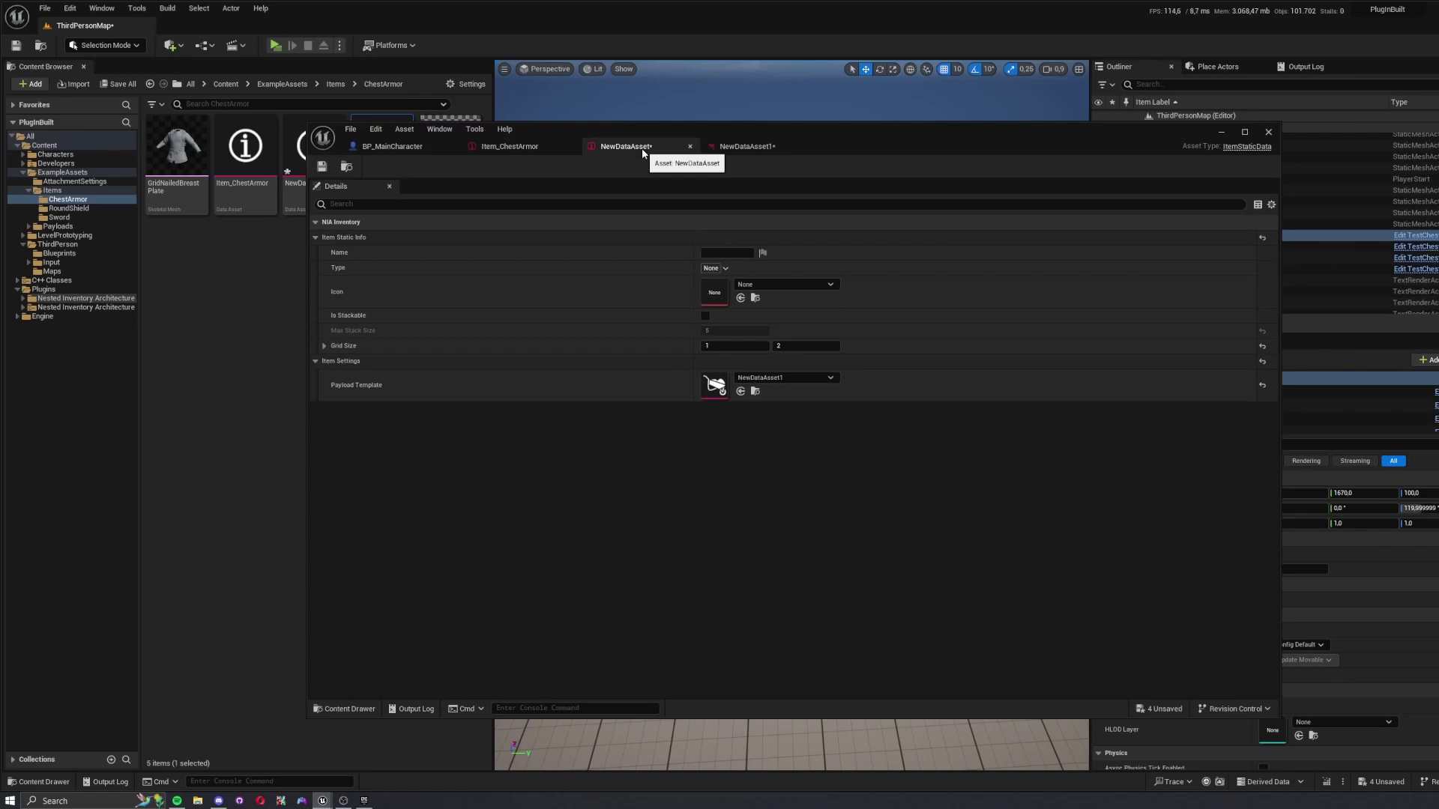
pyautogui.click(738, 150)
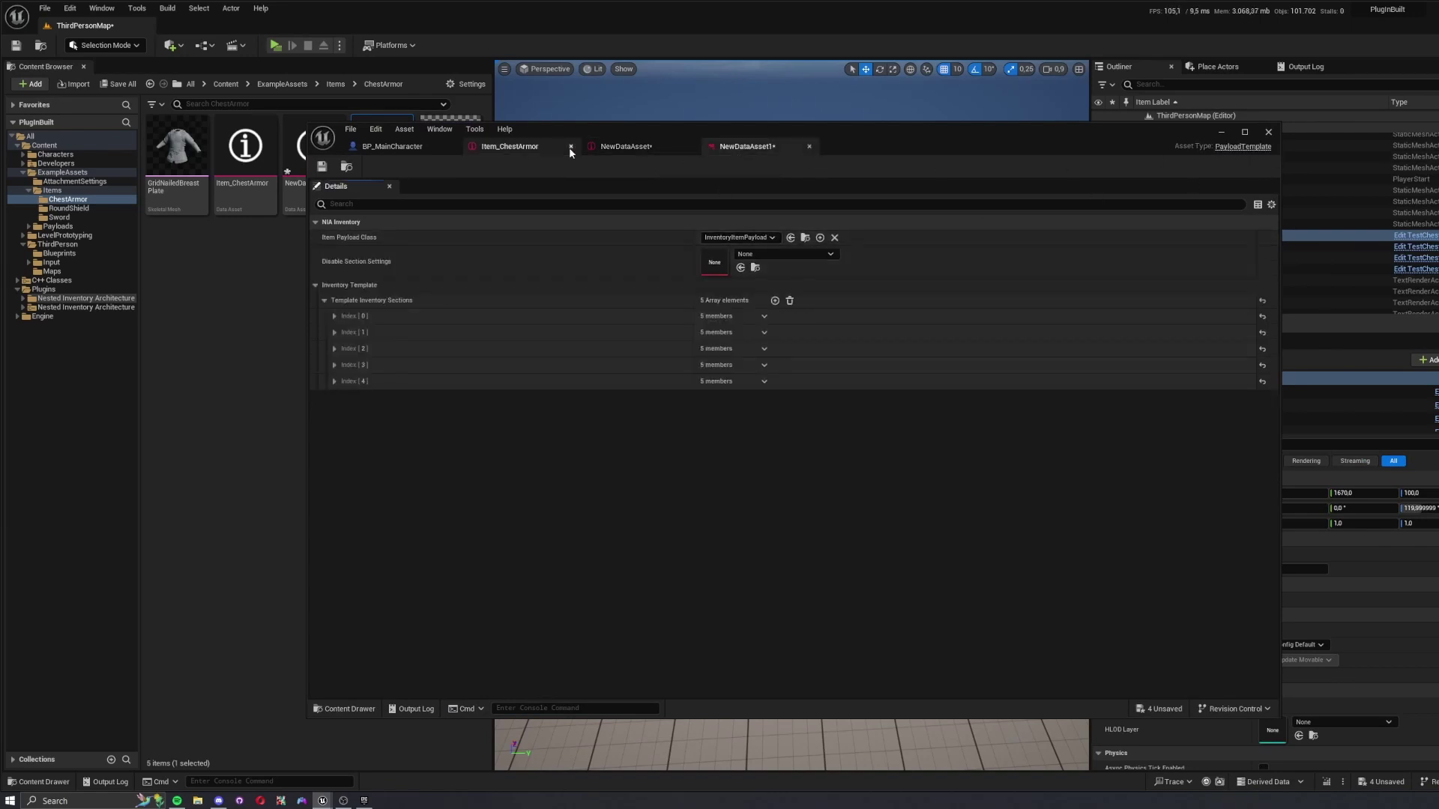
pyautogui.click(509, 147)
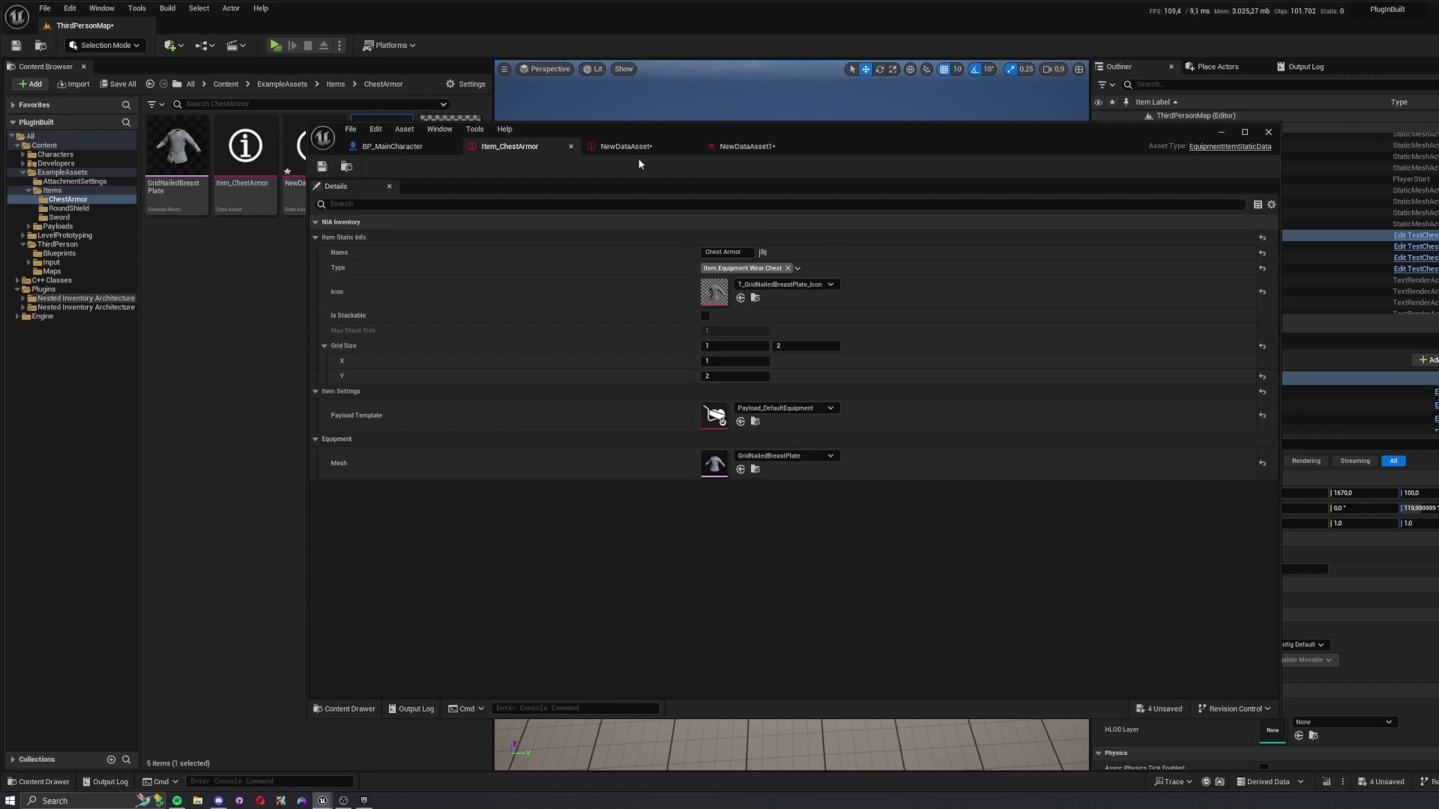
# - Open the Payload_DefaultEquipment template from Item_ChestArmor and look over the Section Tag choices of its Index [0] section
pyautogui.moveTo(569, 133); pyautogui.dragTo(598, 203)
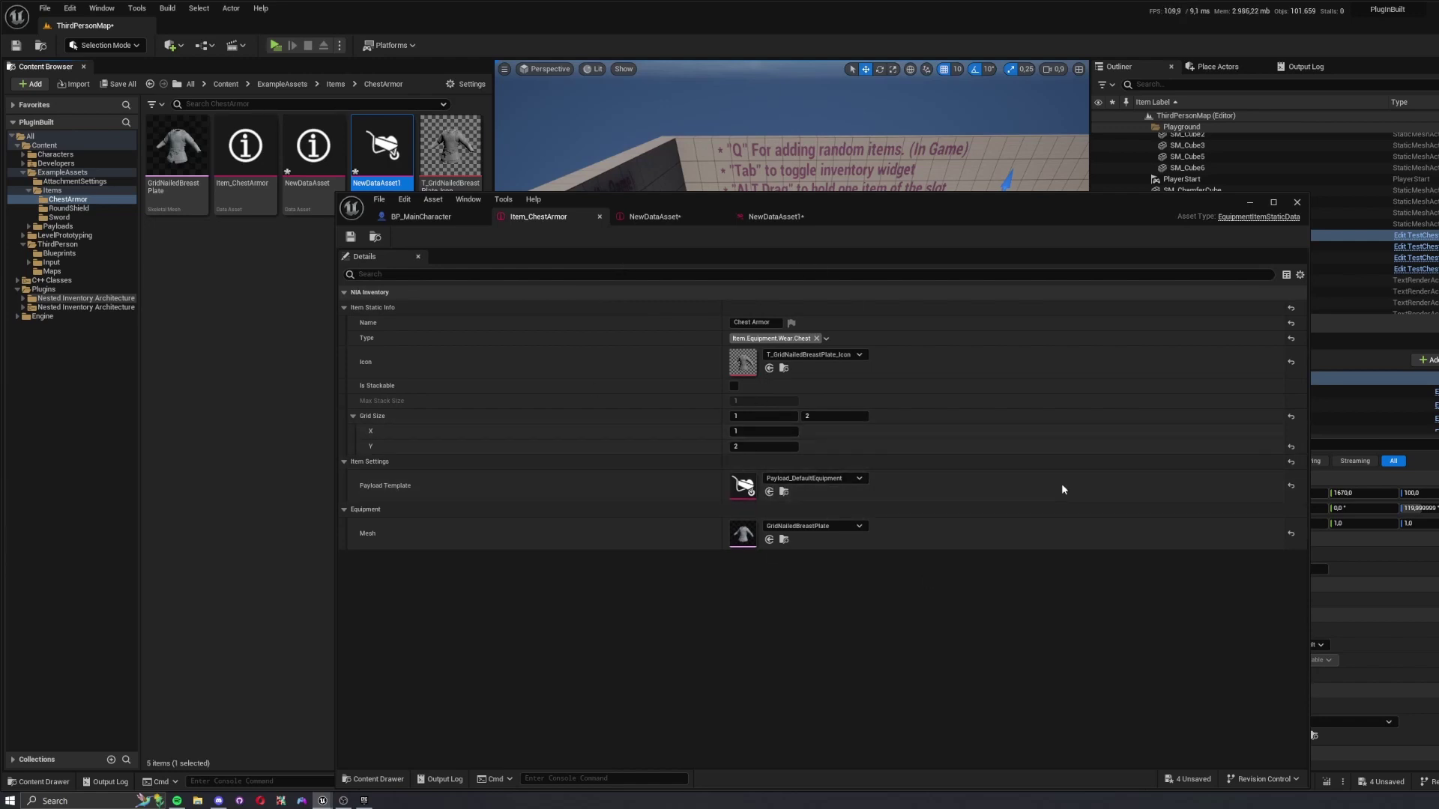
pyautogui.doubleClick(738, 491)
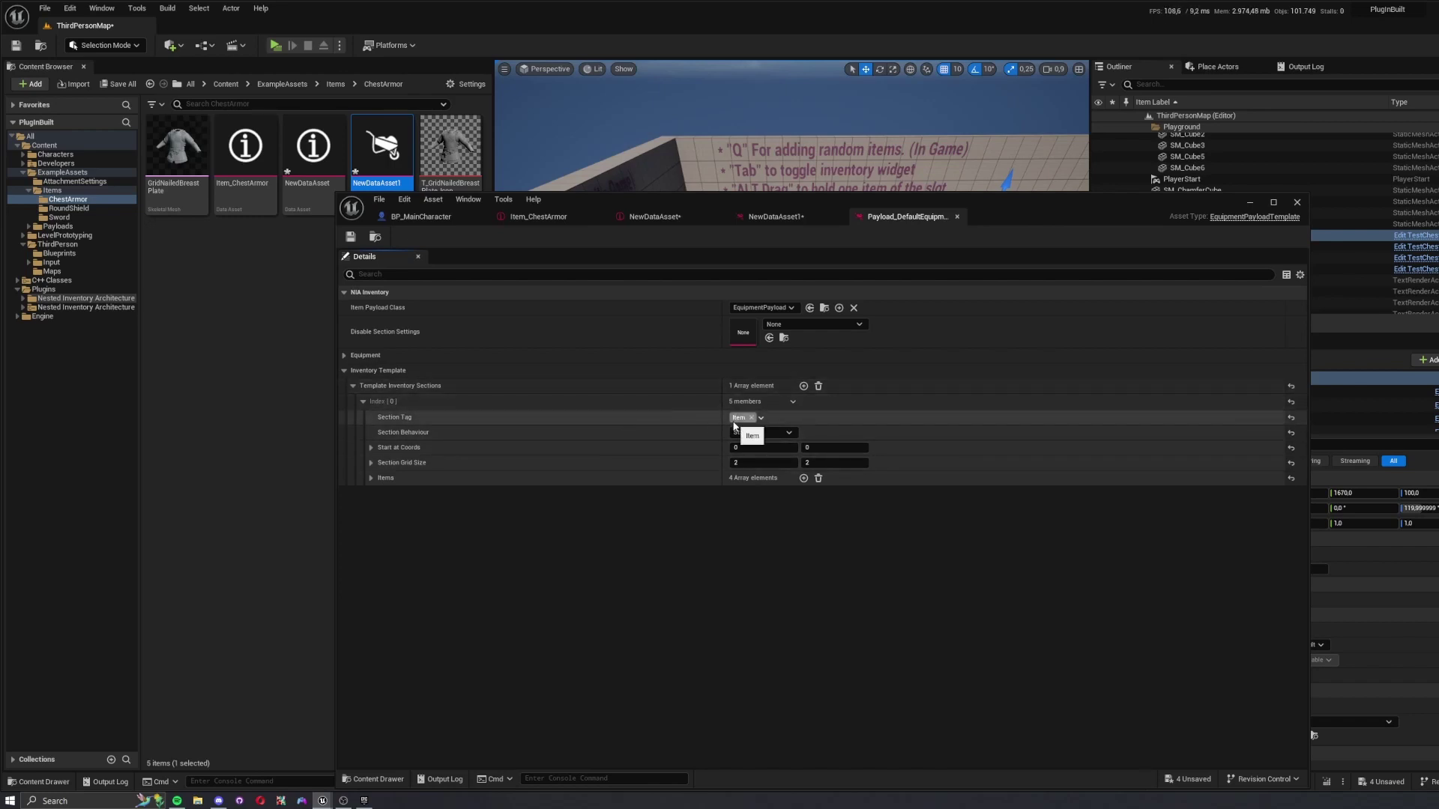
pyautogui.click(729, 420)
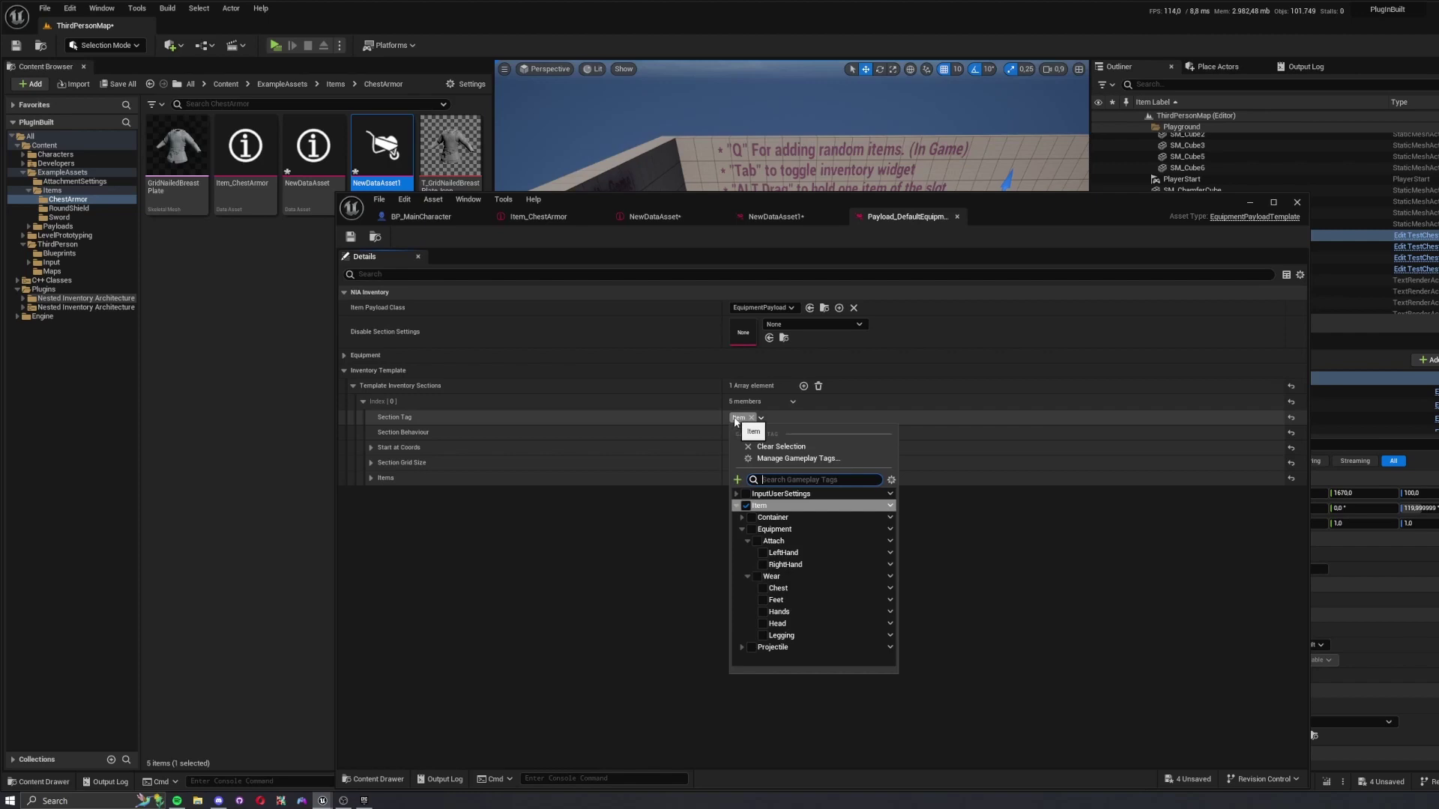
pyautogui.click(391, 436)
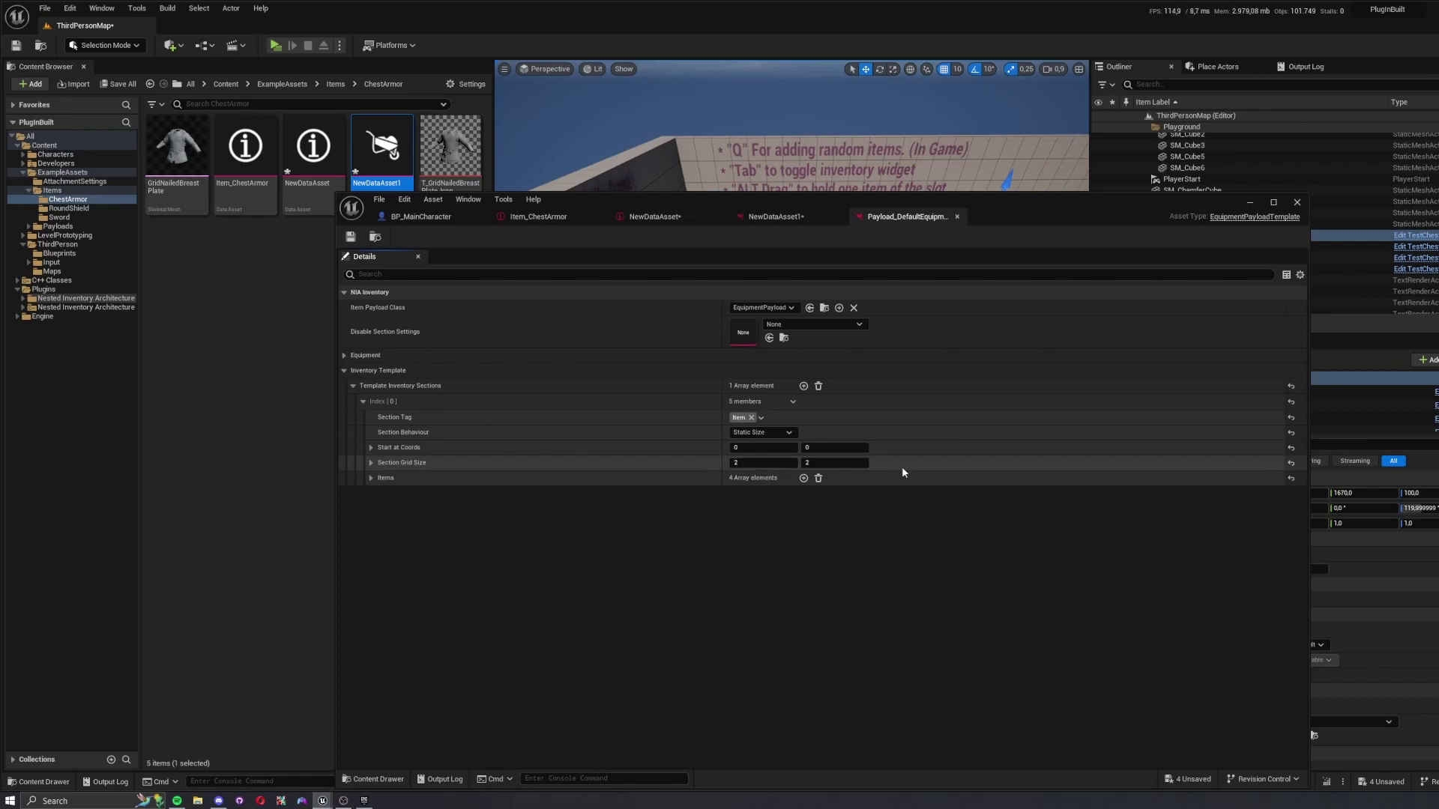
# - Expand the Items array of the section with all its entries, and check the Item Static Data choices of the first entry
pyautogui.click(370, 478)
pyautogui.click(381, 494)
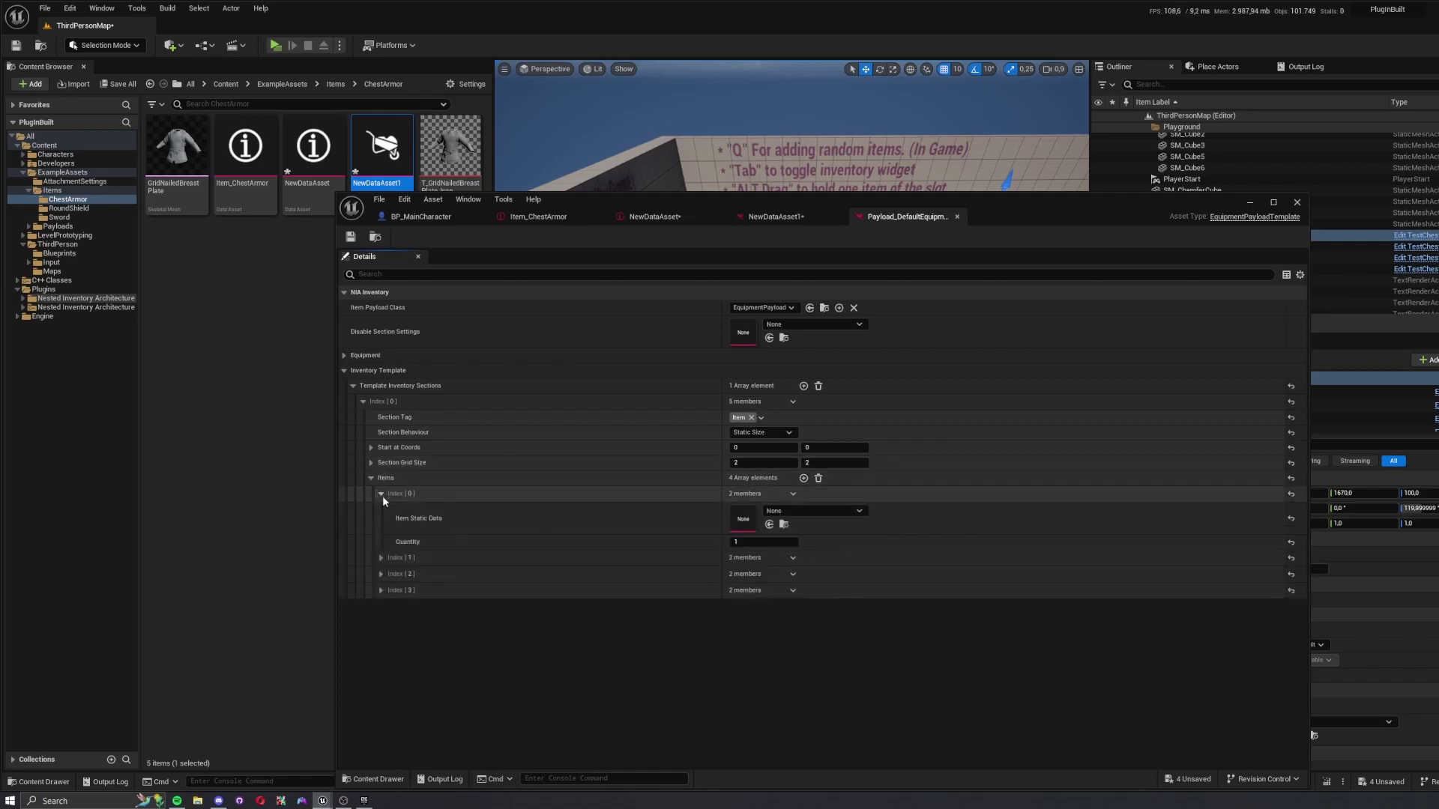
pyautogui.click(381, 558)
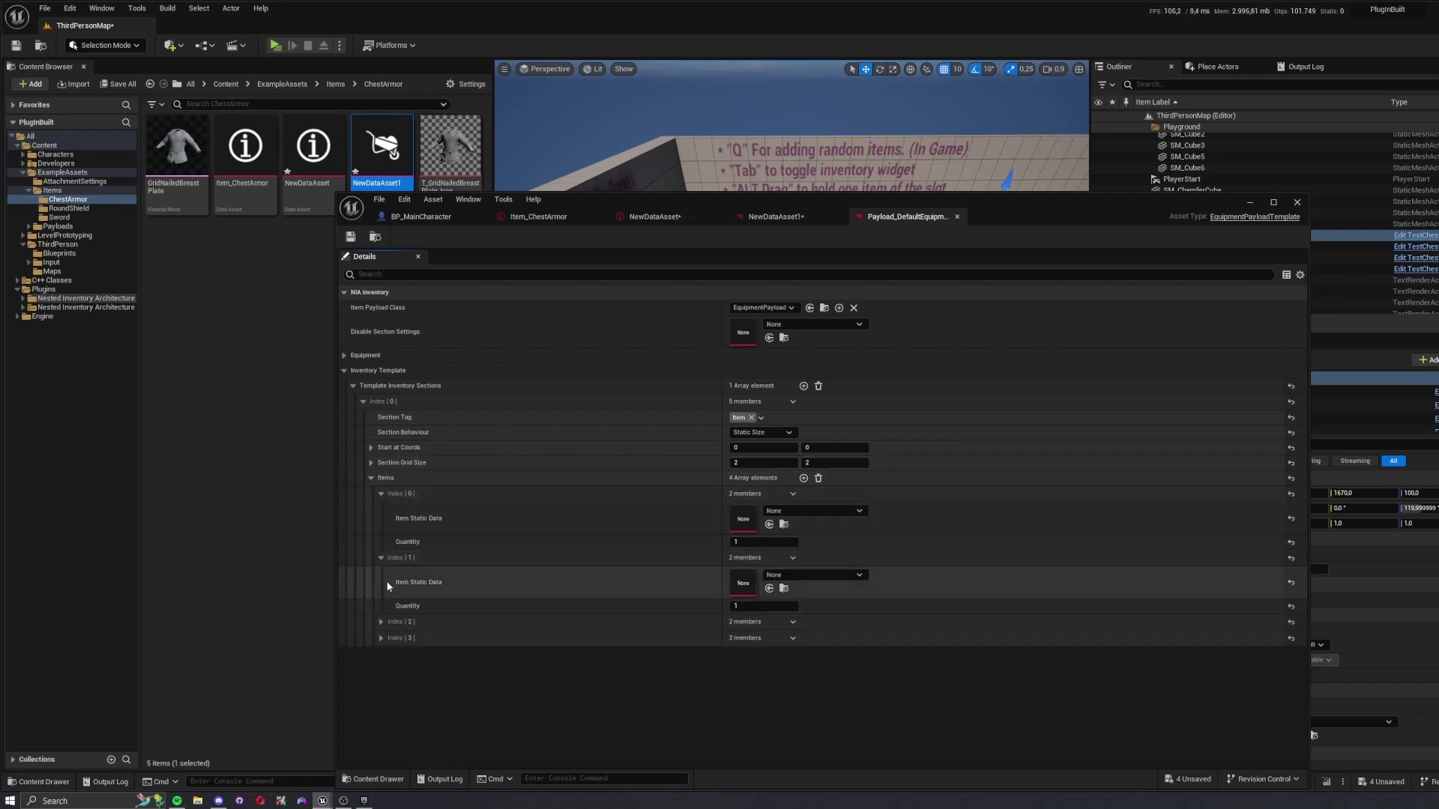
pyautogui.click(381, 622)
pyautogui.click(381, 685)
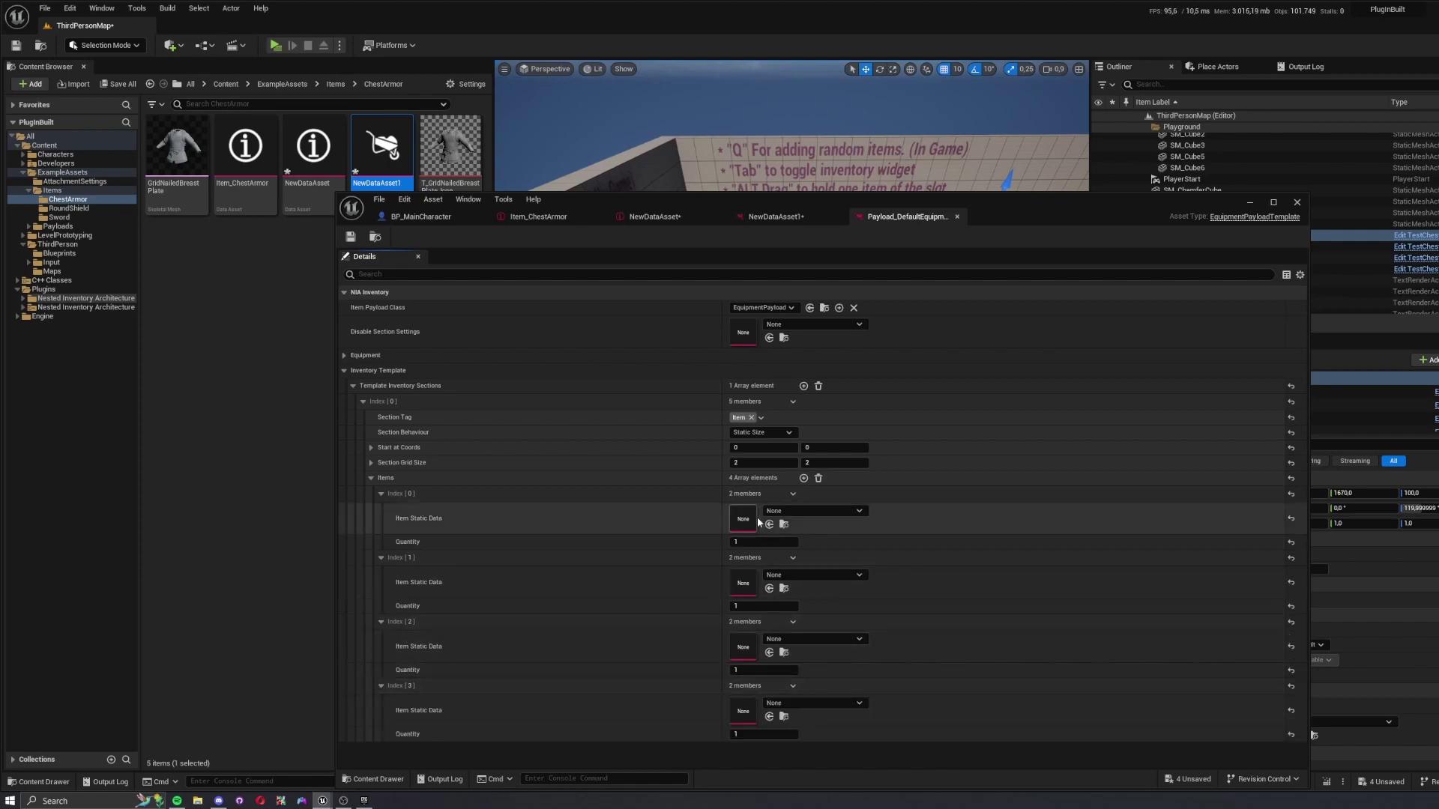
pyautogui.click(793, 511)
pyautogui.click(823, 512)
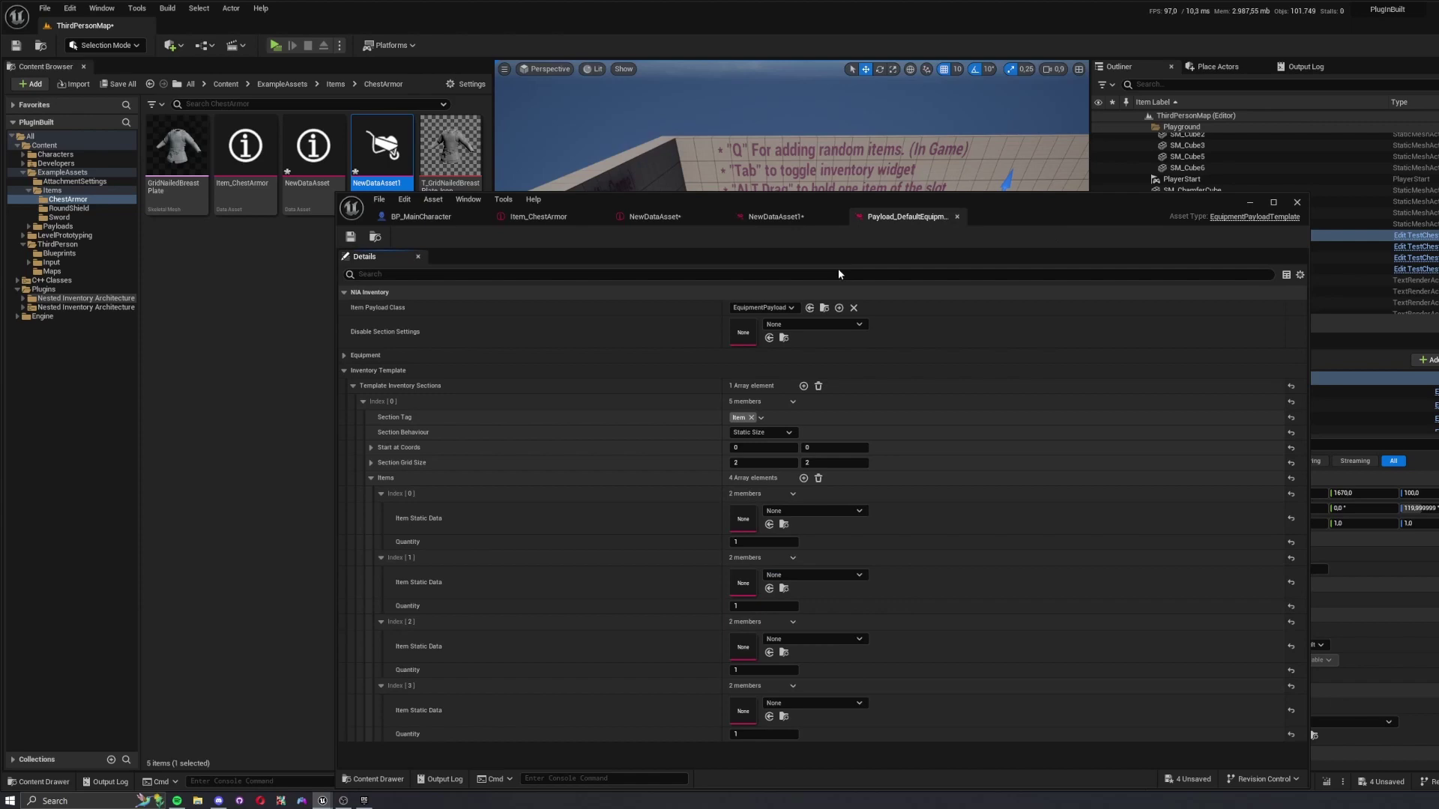
# - Open Payload_CharacterEquipment from BP_MainCharacter's Pawn Inventory Manager and review its template inventory sections, including Index [0]
pyautogui.click(654, 217)
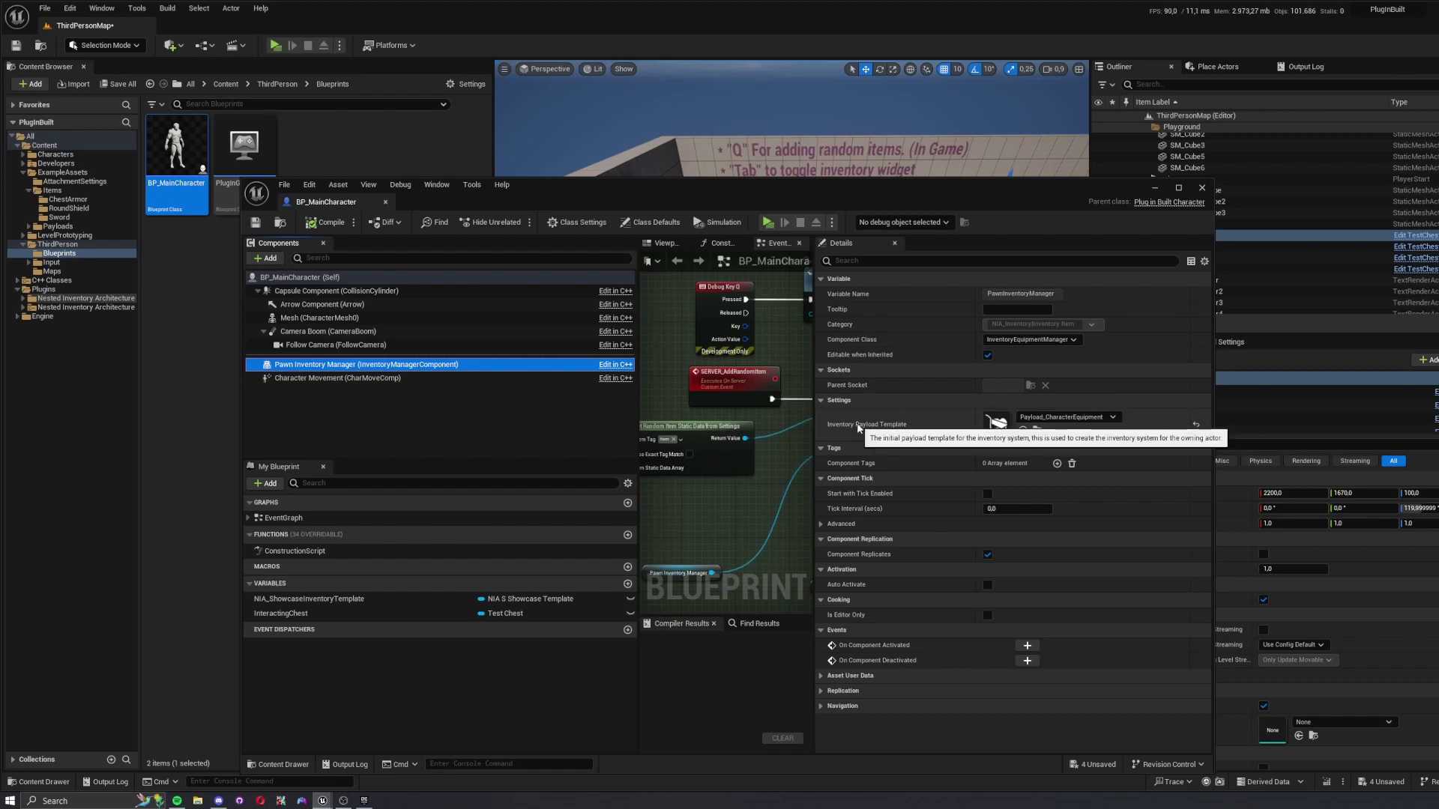
pyautogui.doubleClick(997, 424)
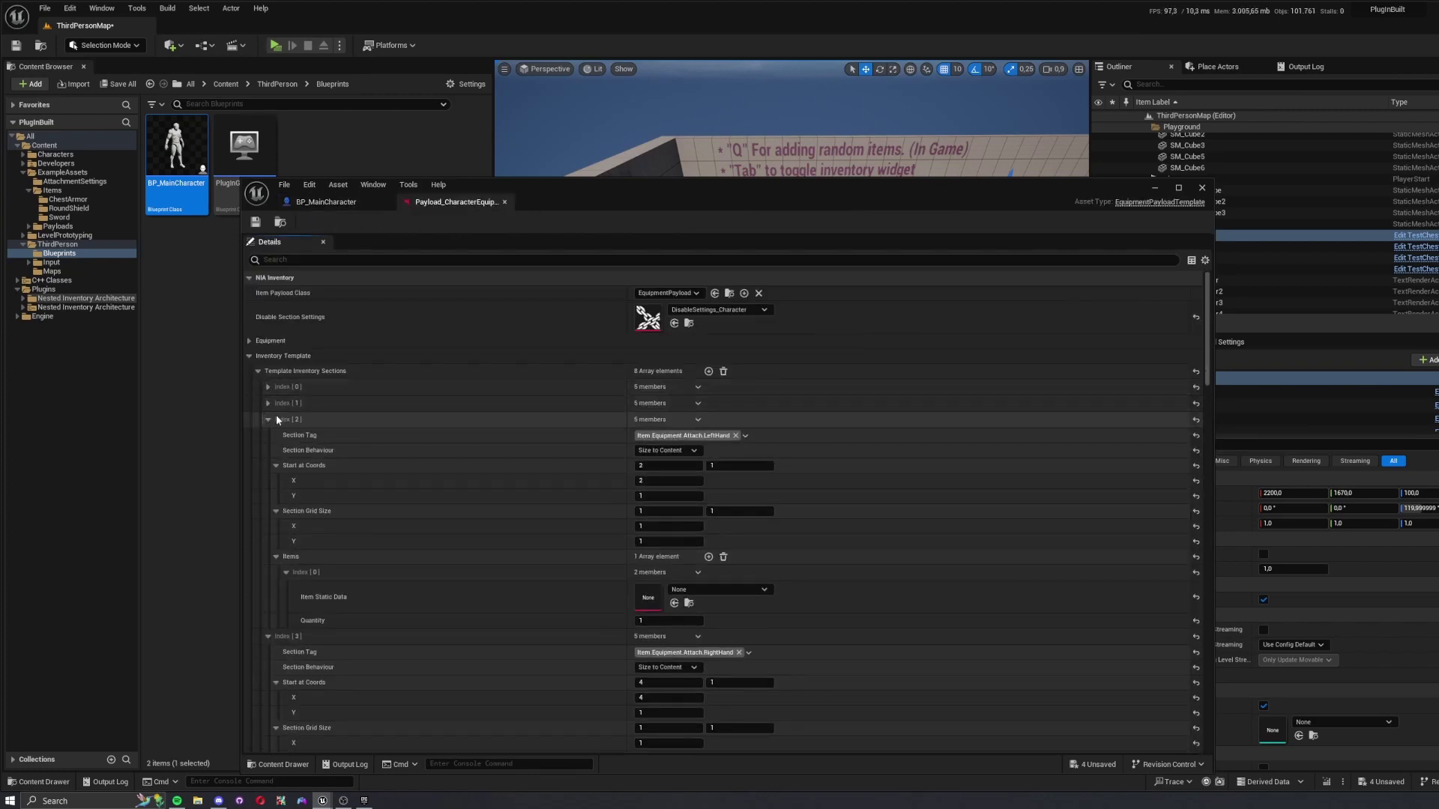
pyautogui.click(269, 386)
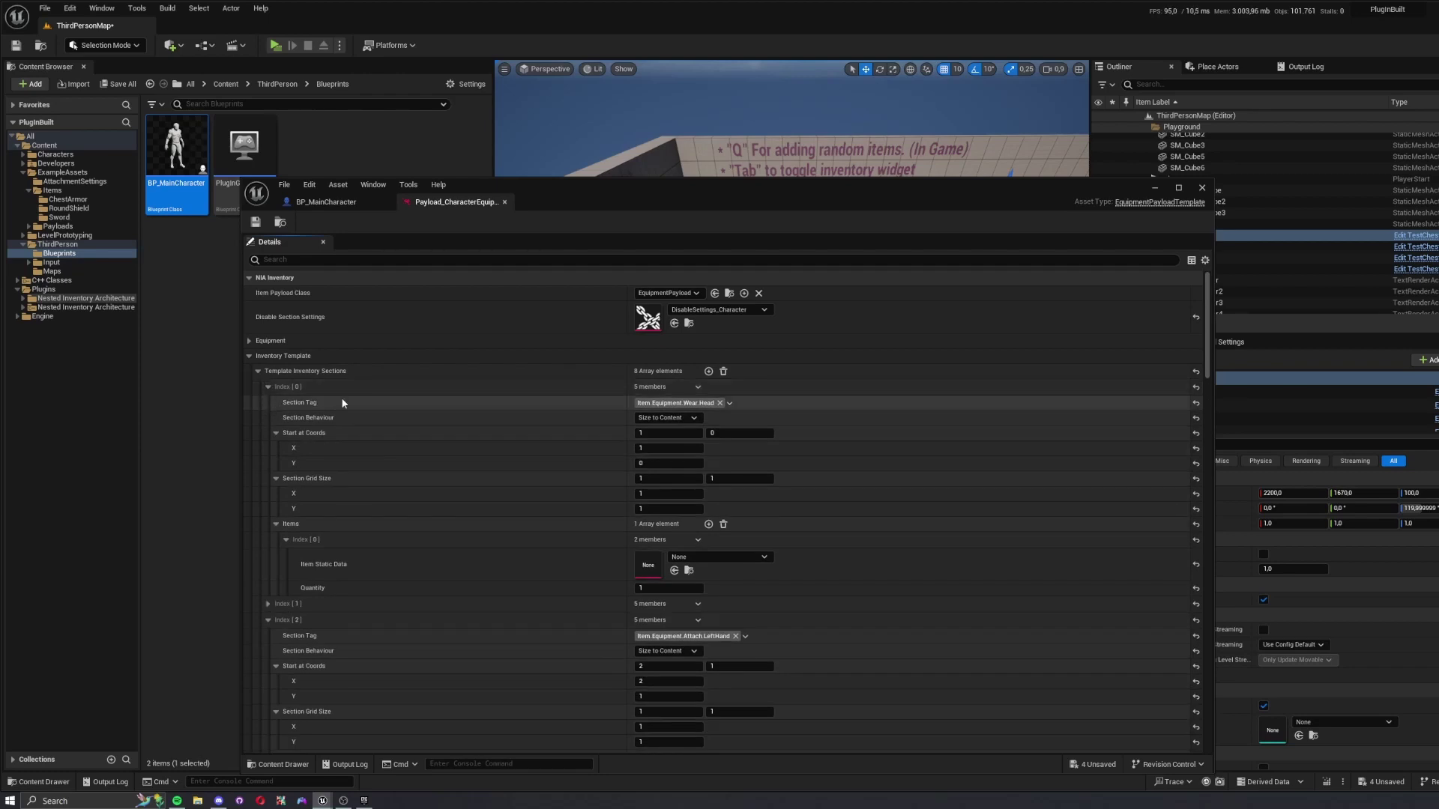
pyautogui.scroll(-5, 560, 452)
pyautogui.scroll(10, 560, 453)
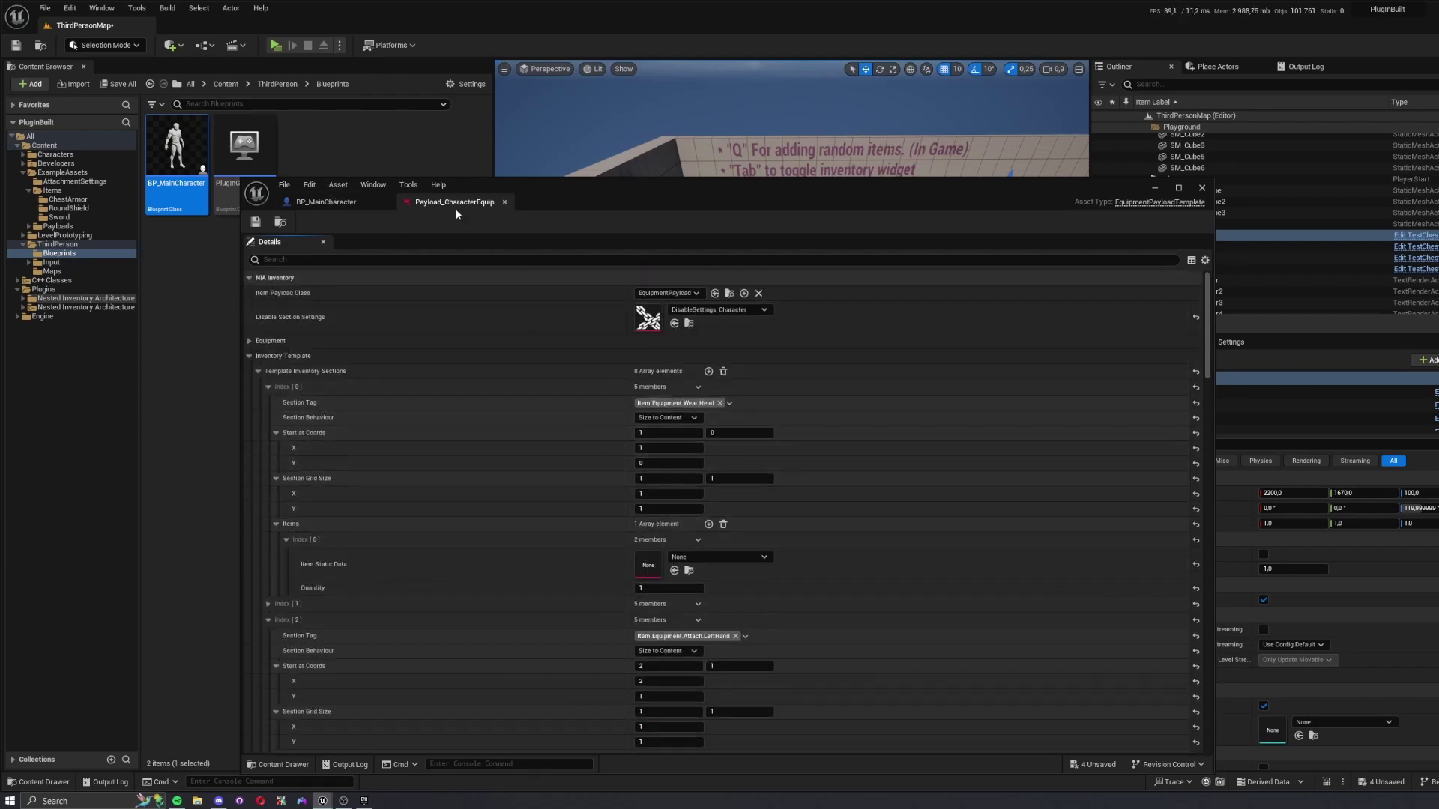
# - Move the payload editor off the viewport, start a play session and add several random items to the character's inventory
pyautogui.moveTo(609, 196); pyautogui.dragTo(385, 352)
pyautogui.click(275, 45)
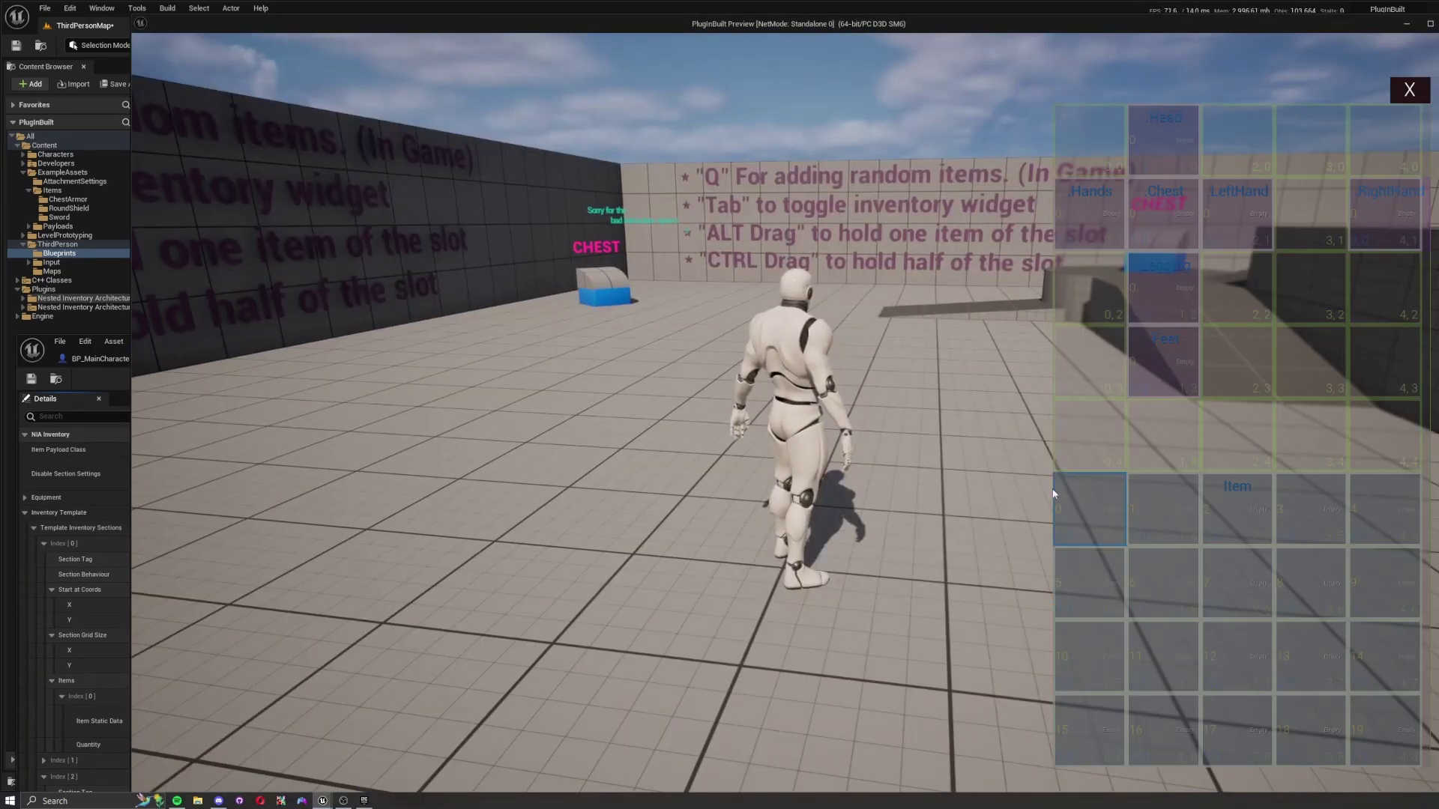
pyautogui.press('q')
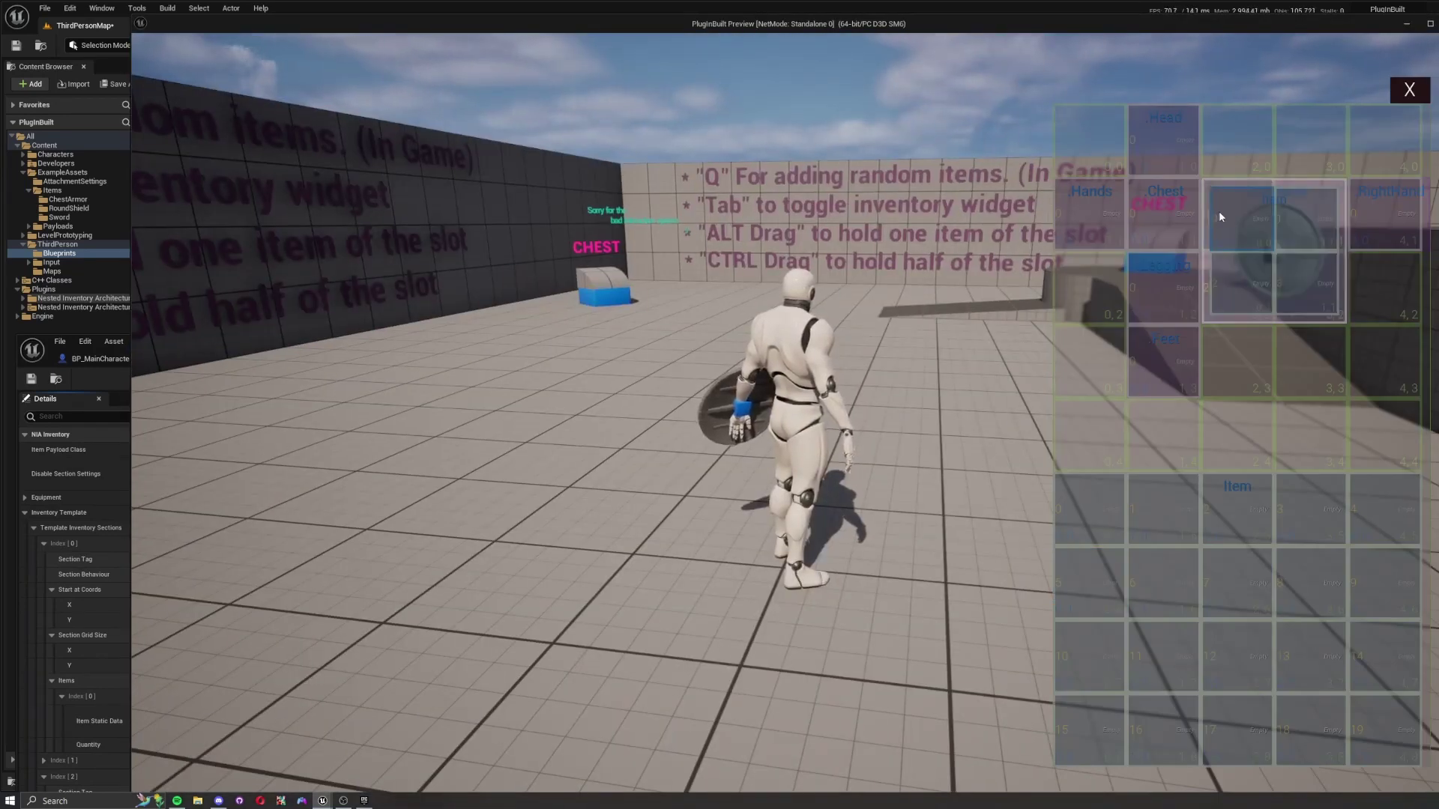
pyautogui.press('q')
pyautogui.press('q')
pyautogui.press('q')
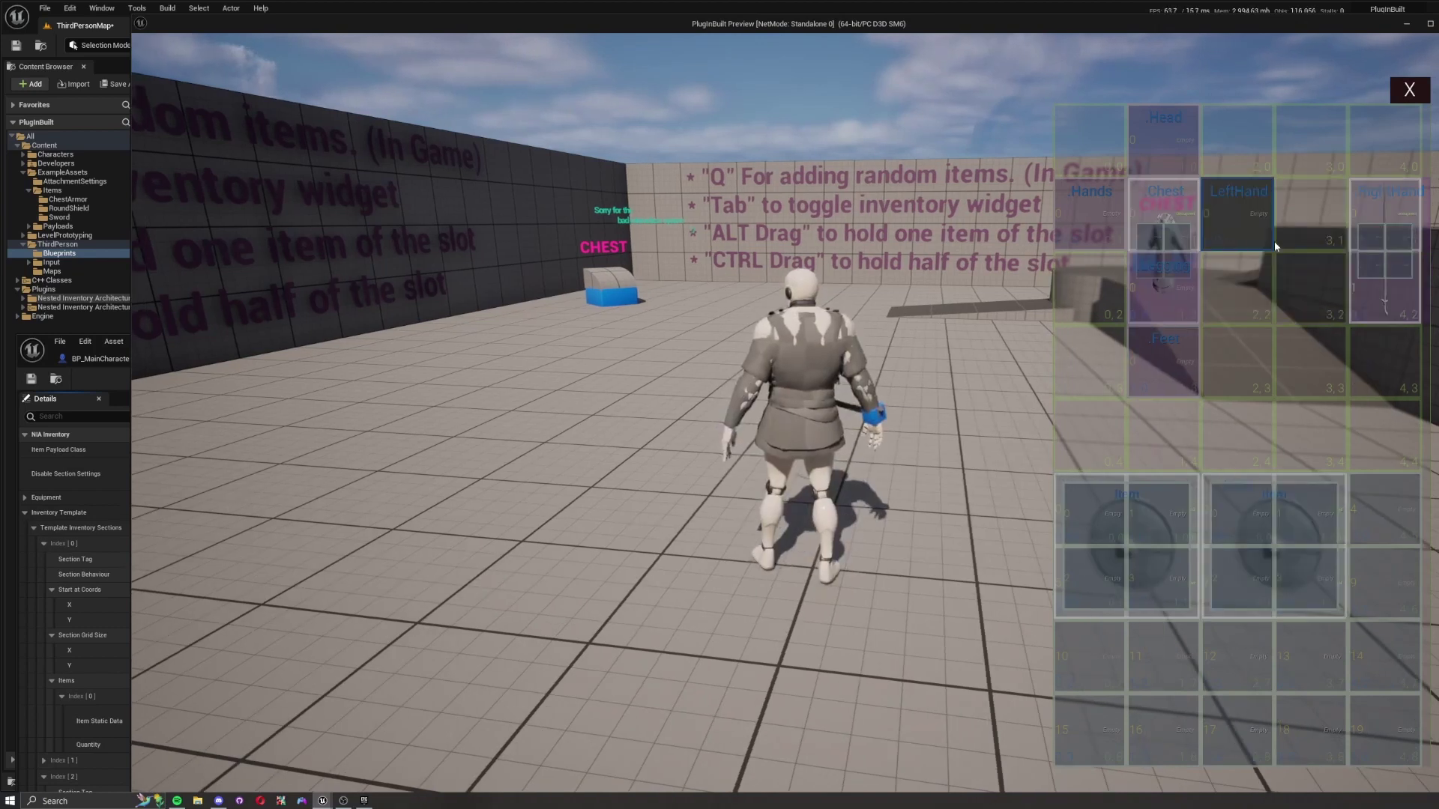
# - Move the Backsword into the Item section, nest both round shields inside it, and equip it in the RightHand slot
pyautogui.moveTo(1347, 194); pyautogui.dragTo(1375, 535)
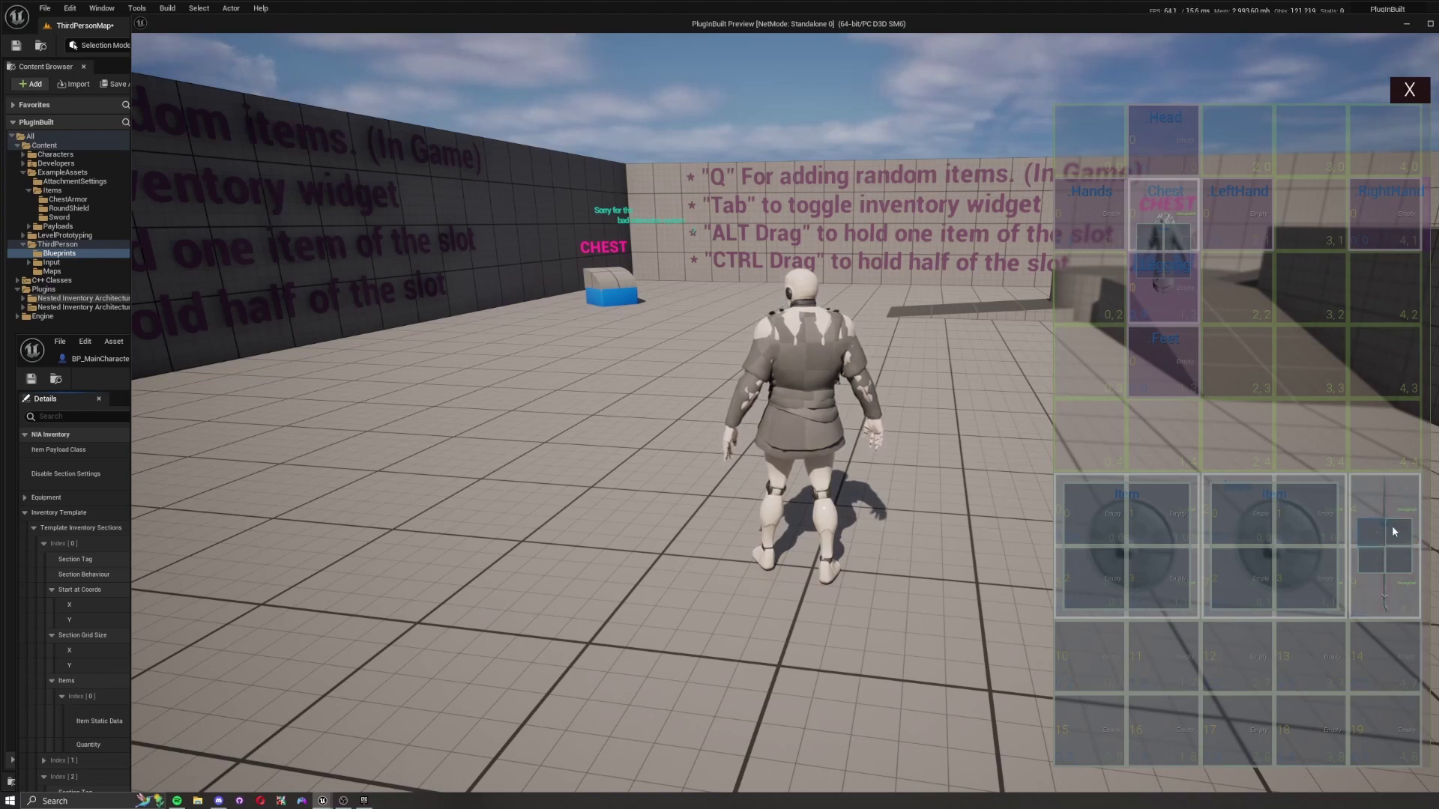
pyautogui.moveTo(1238, 495); pyautogui.dragTo(1372, 523)
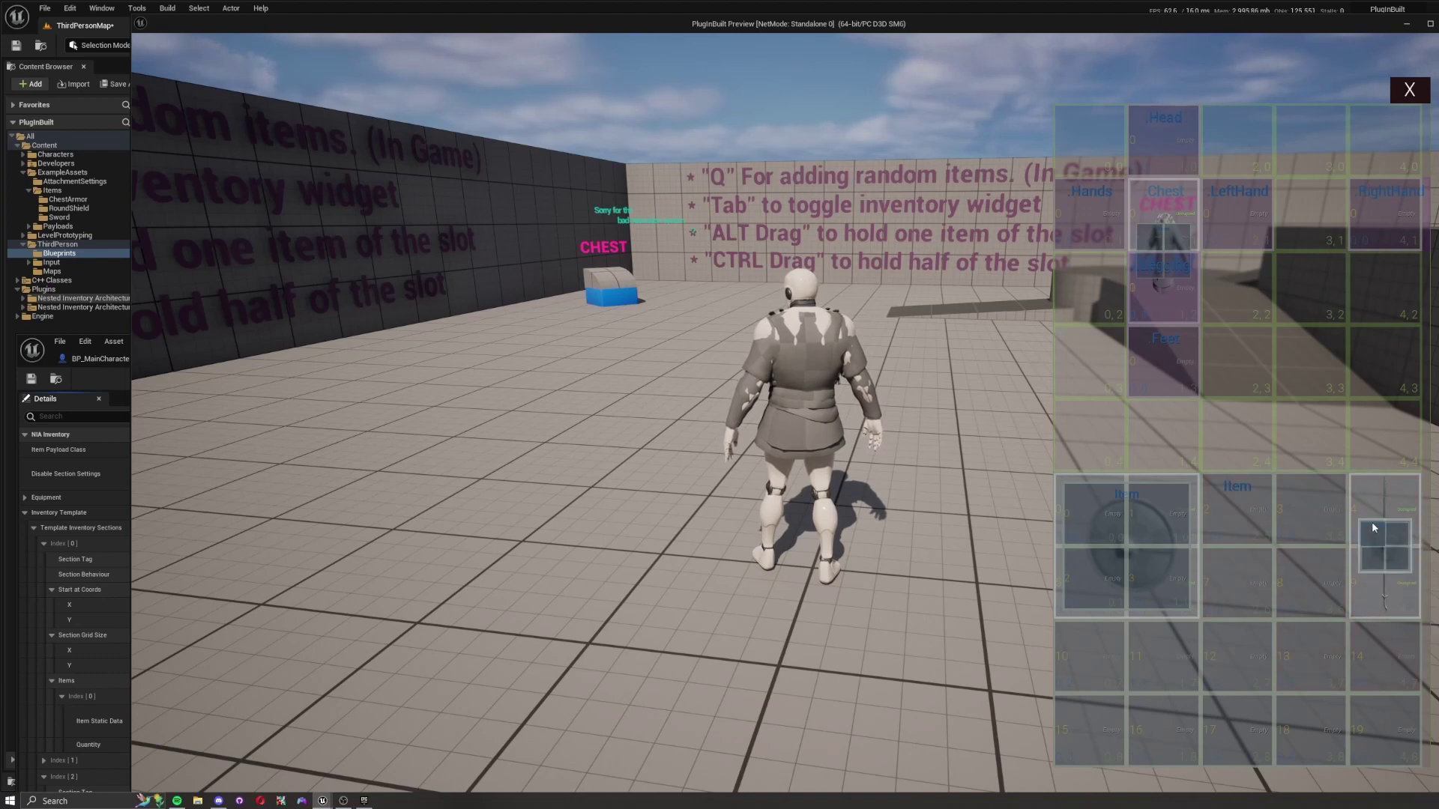
pyautogui.moveTo(1138, 487); pyautogui.dragTo(1372, 218)
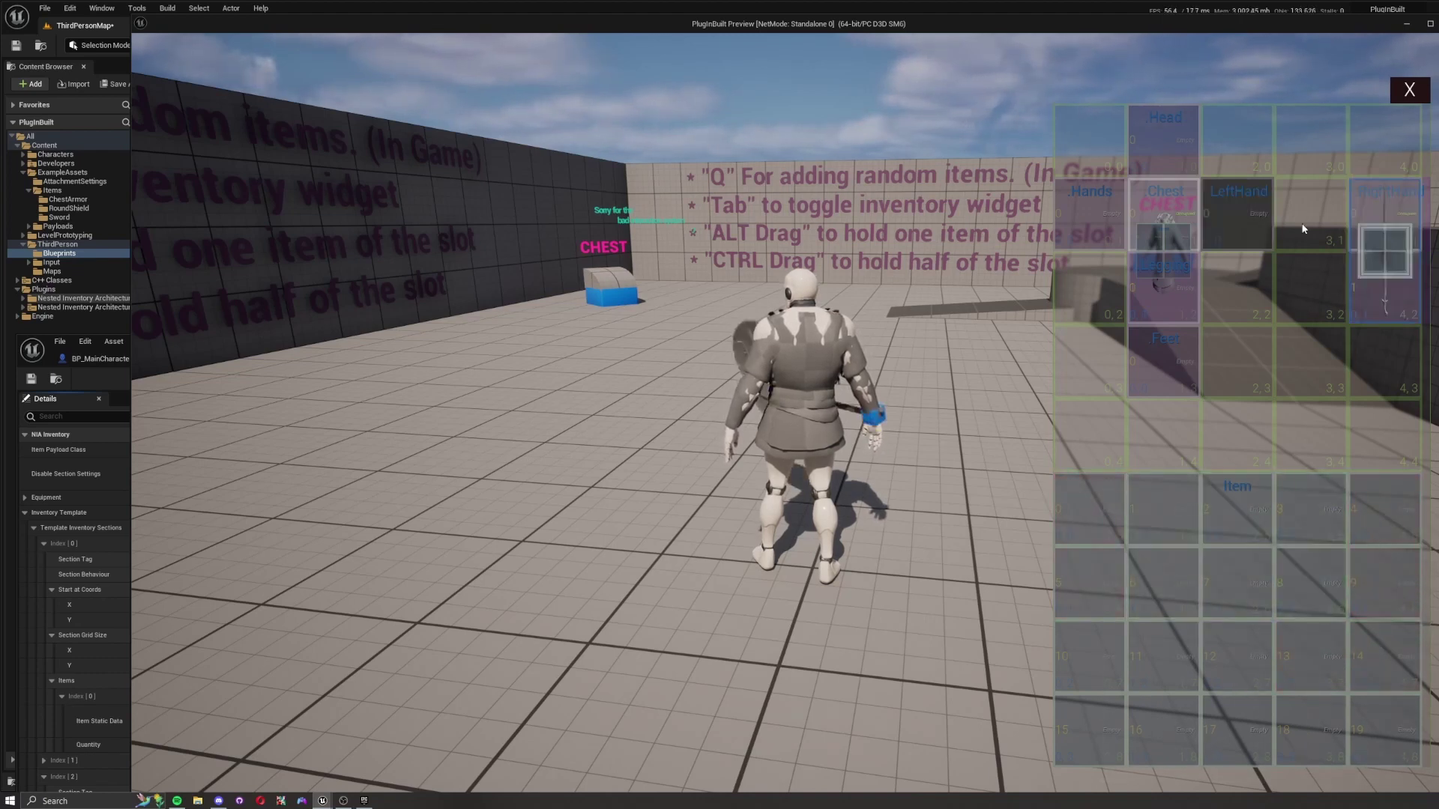
# - Run the character around the level to examine the shields nested on the equipped Backsword
pyautogui.press('a')
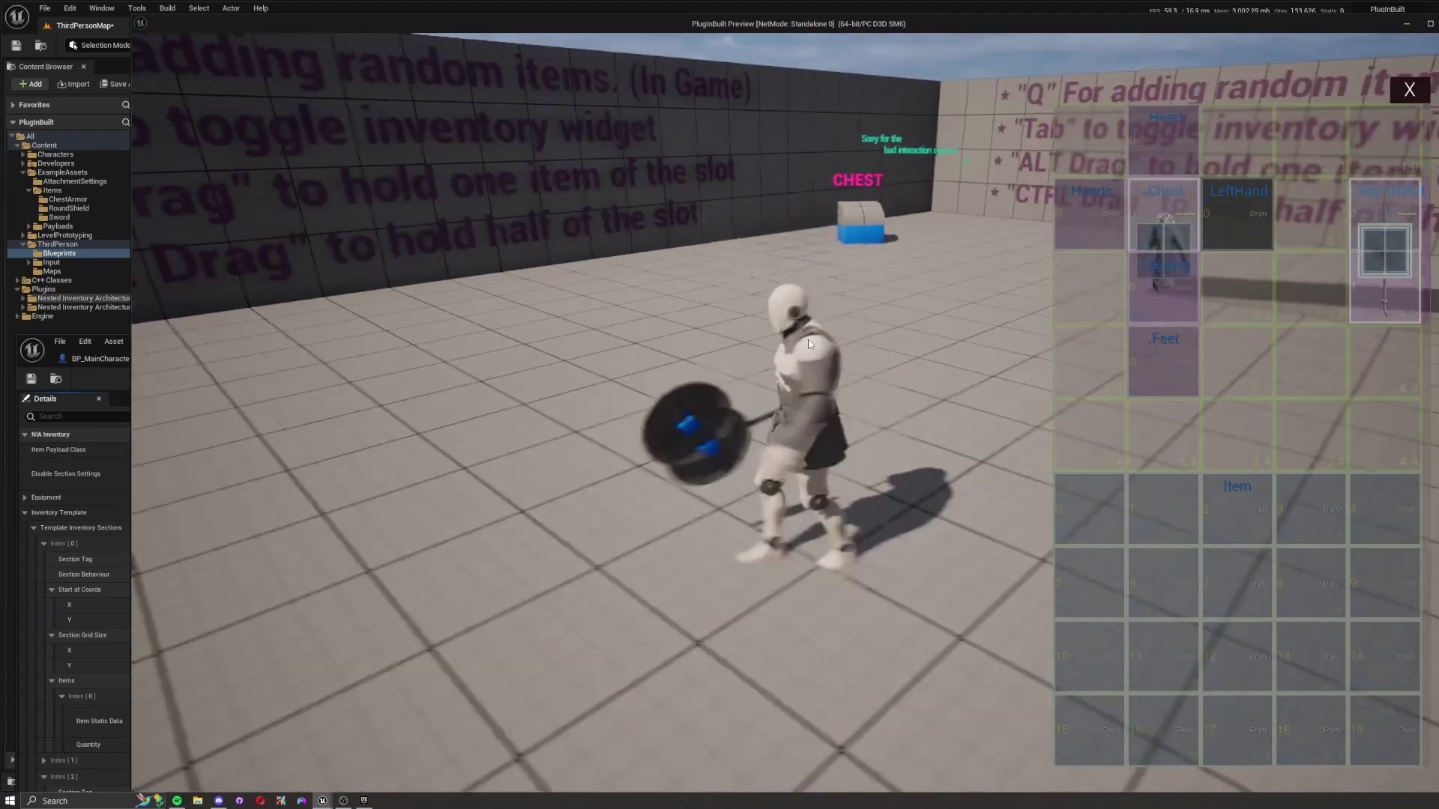
pyautogui.press('a')
pyautogui.press('s')
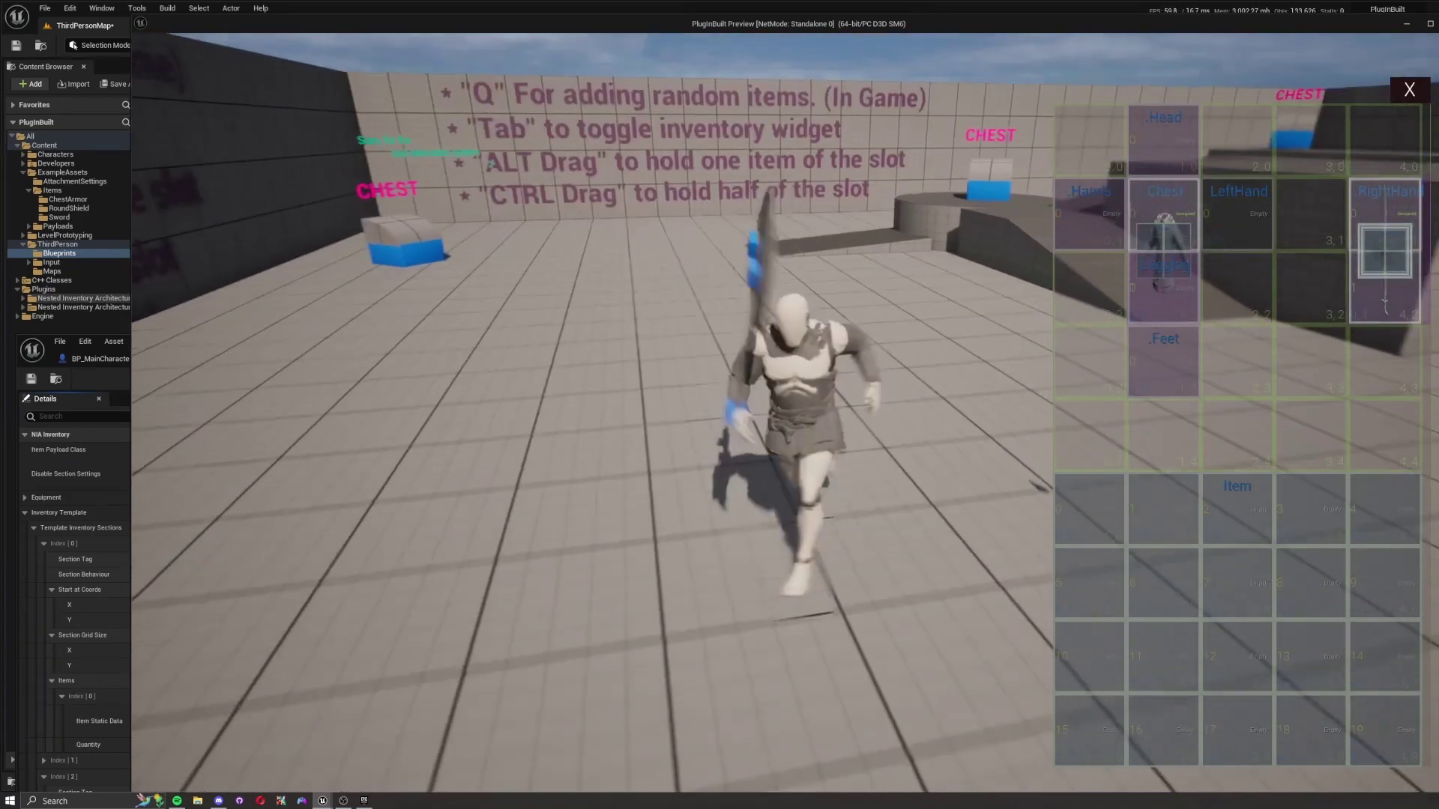
pyautogui.press('d')
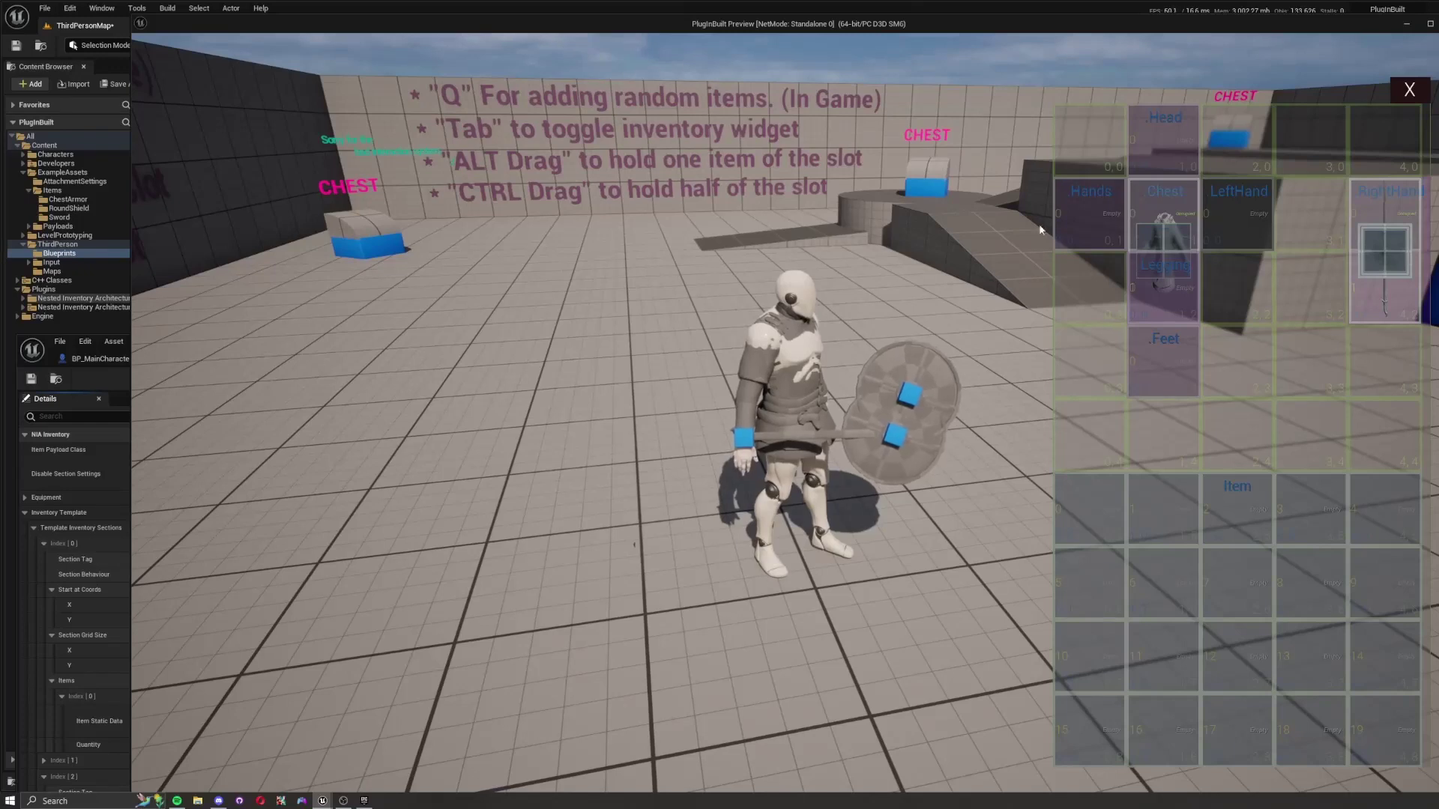
pyautogui.press('w')
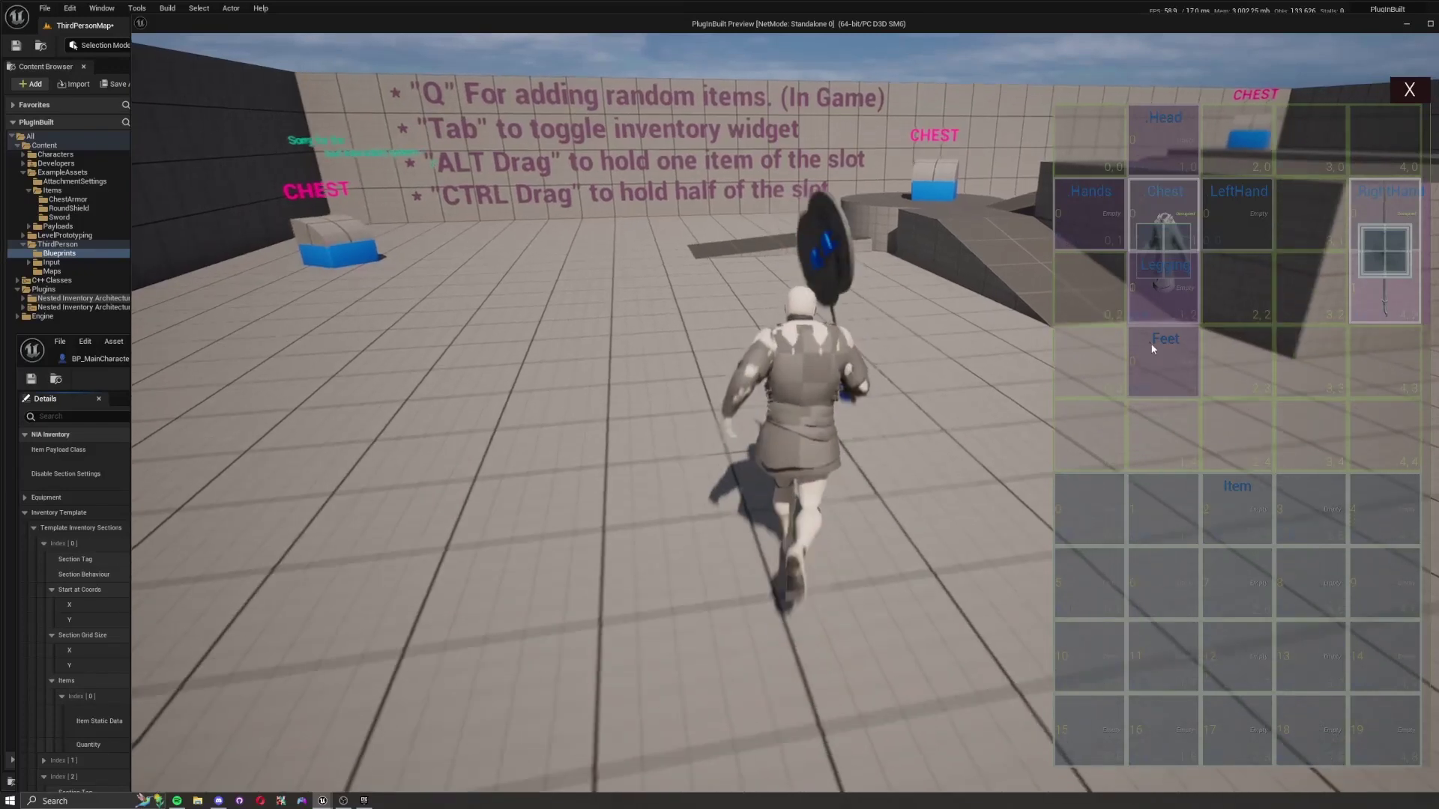
pyautogui.press('d')
pyautogui.press('s')
pyautogui.press('a')
pyautogui.moveTo(1378, 218)
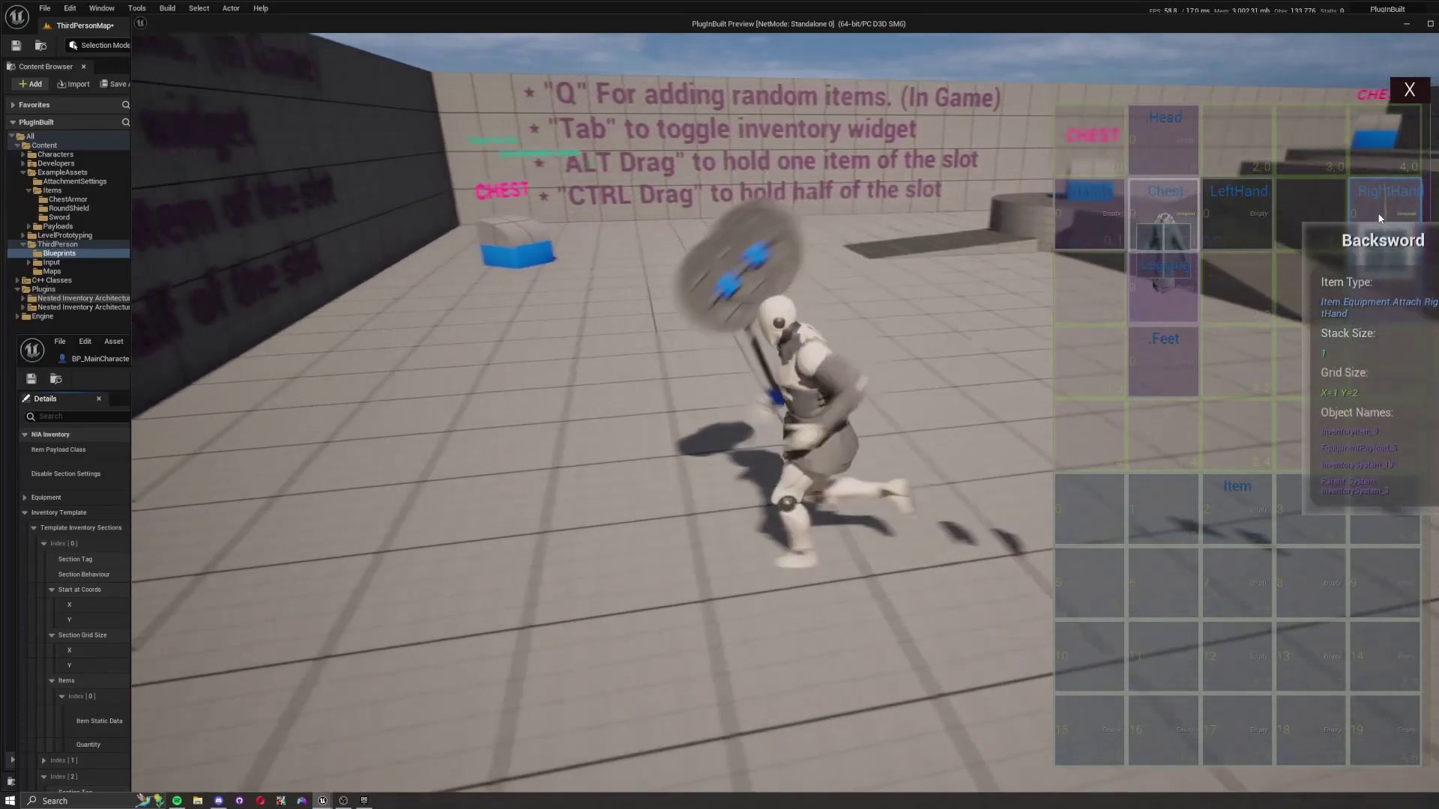
pyautogui.press('w')
pyautogui.press('d')
# - Take both nested shields out of the Backsword into the Item section, and unequip and re-equip the sword in RightHand
pyautogui.moveTo(1369, 232); pyautogui.dragTo(1323, 526)
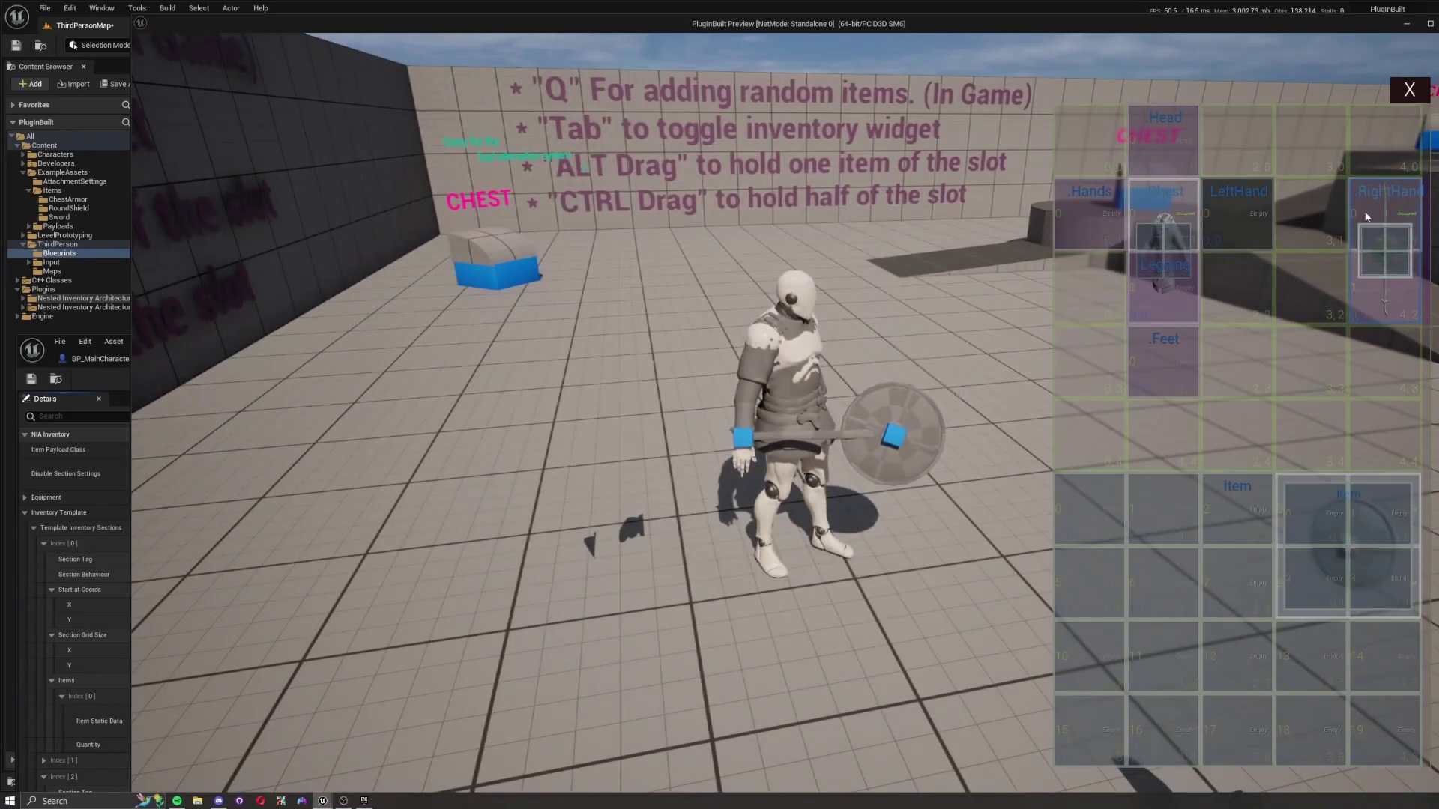
pyautogui.moveTo(1363, 226); pyautogui.dragTo(1202, 497)
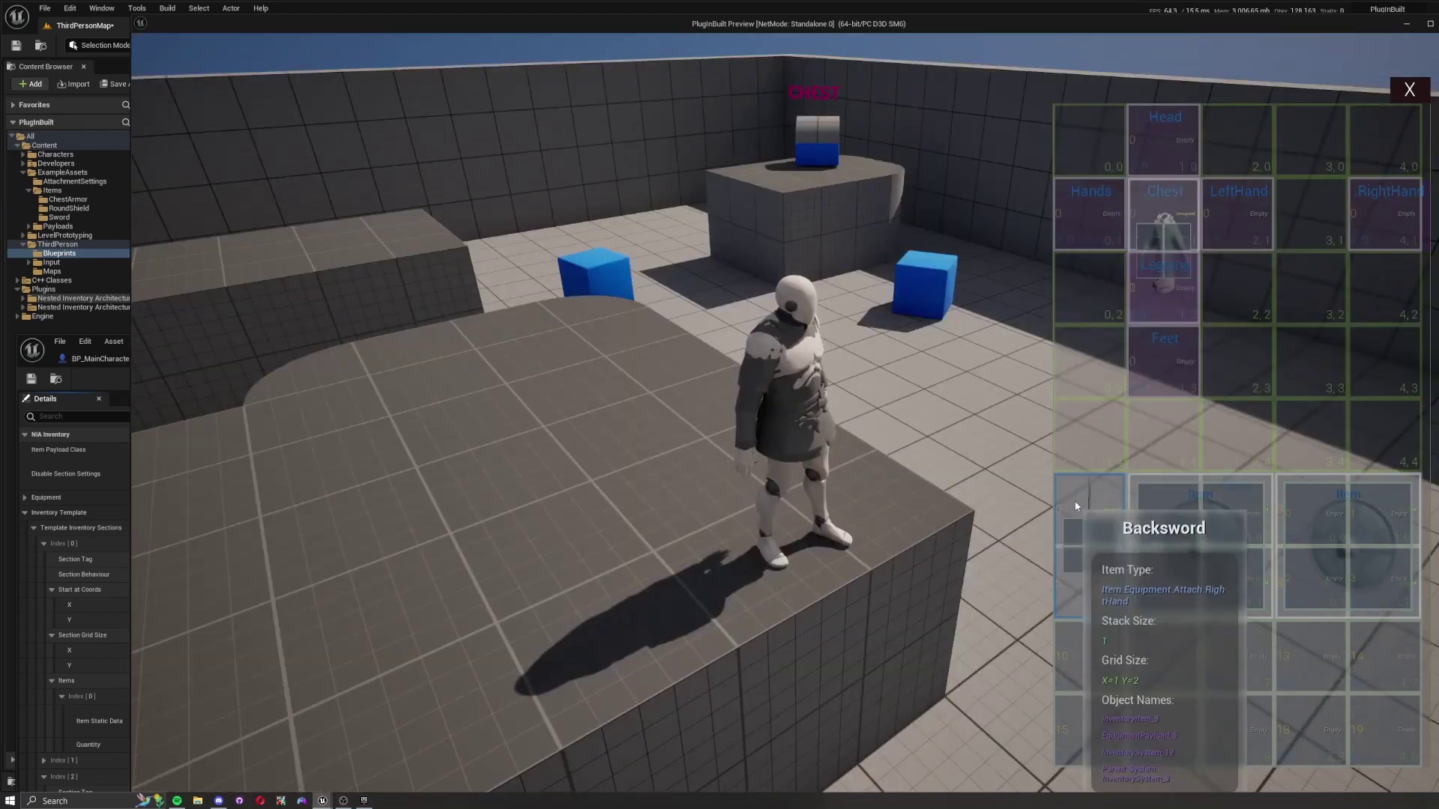
pyautogui.moveTo(1365, 227)
pyautogui.mouseDown()
pyautogui.moveTo(1392, 225)
pyautogui.moveTo(1378, 228)
pyautogui.mouseUp()
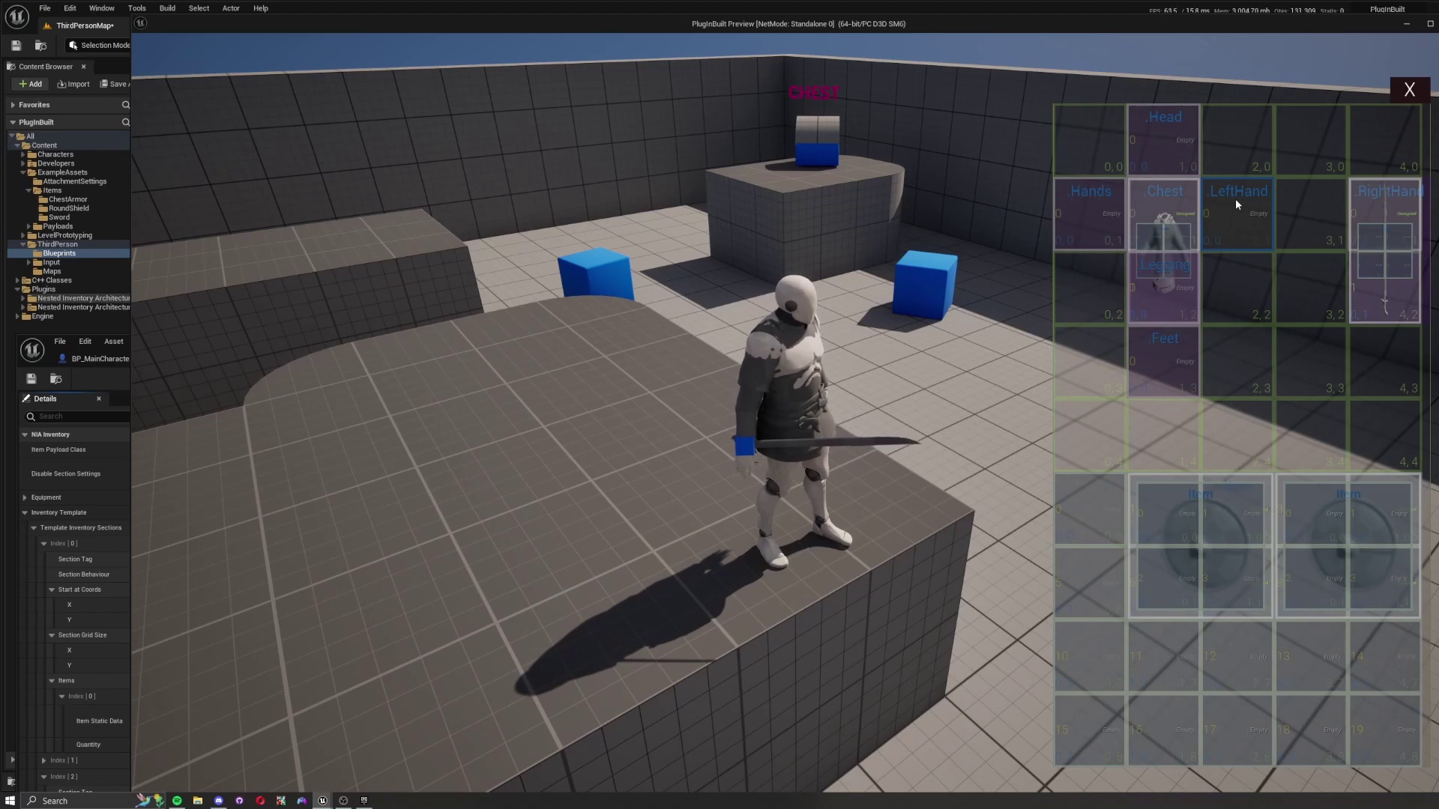
# - Try to equip a round shield in the LeftHand slot while the Backsword is in RightHand, and end the play session
pyautogui.moveTo(1169, 491); pyautogui.dragTo(1285, 225)
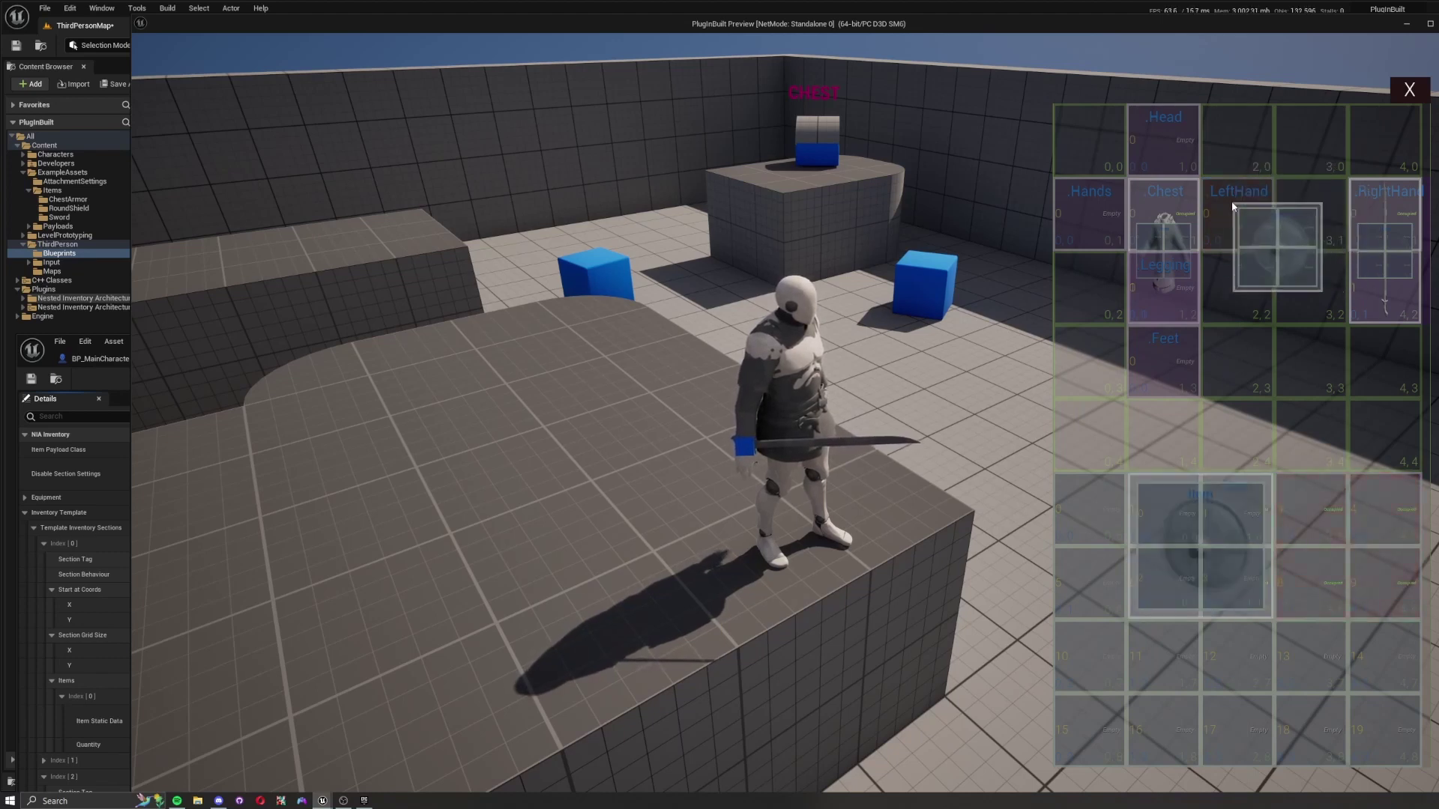
pyautogui.press('w')
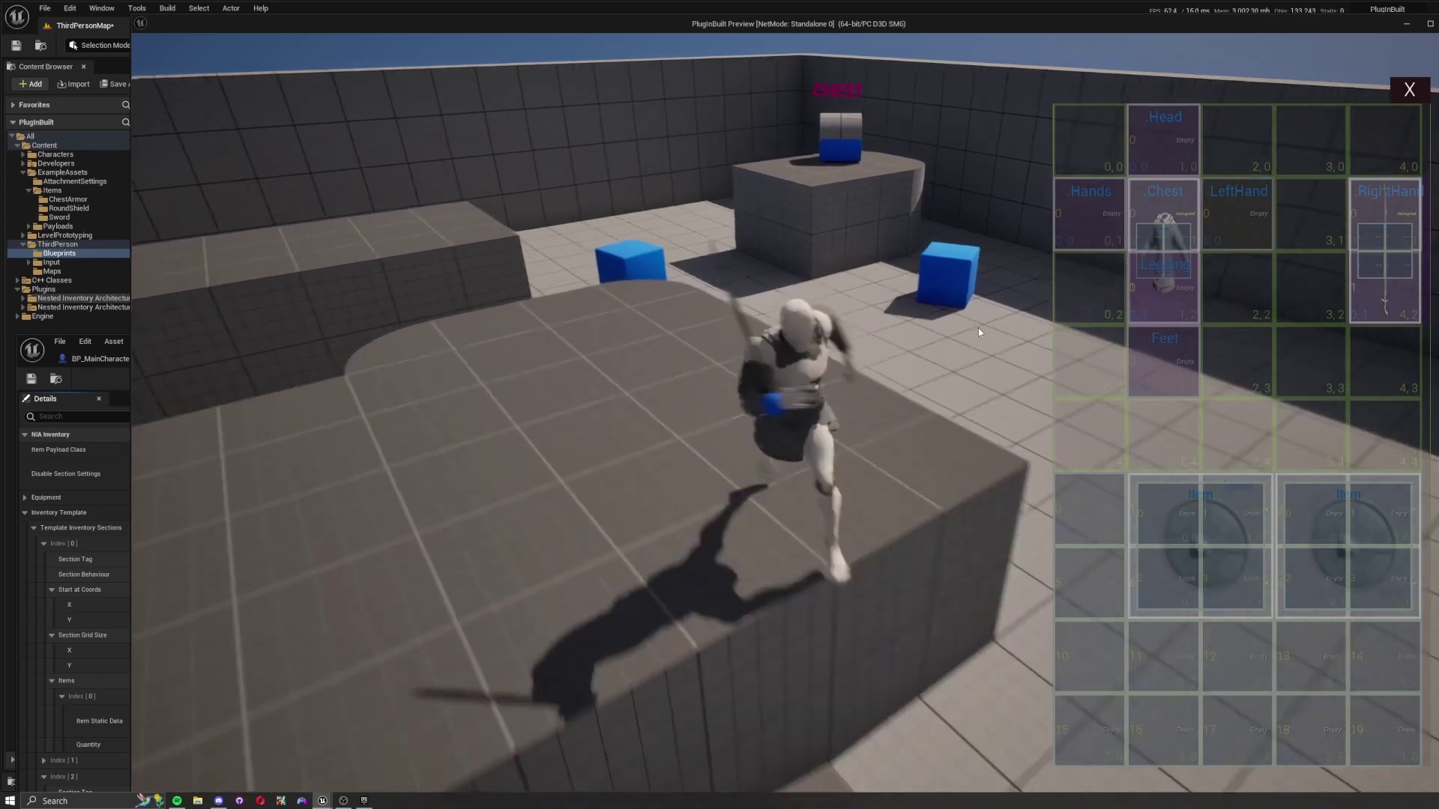
pyautogui.press('Escape')
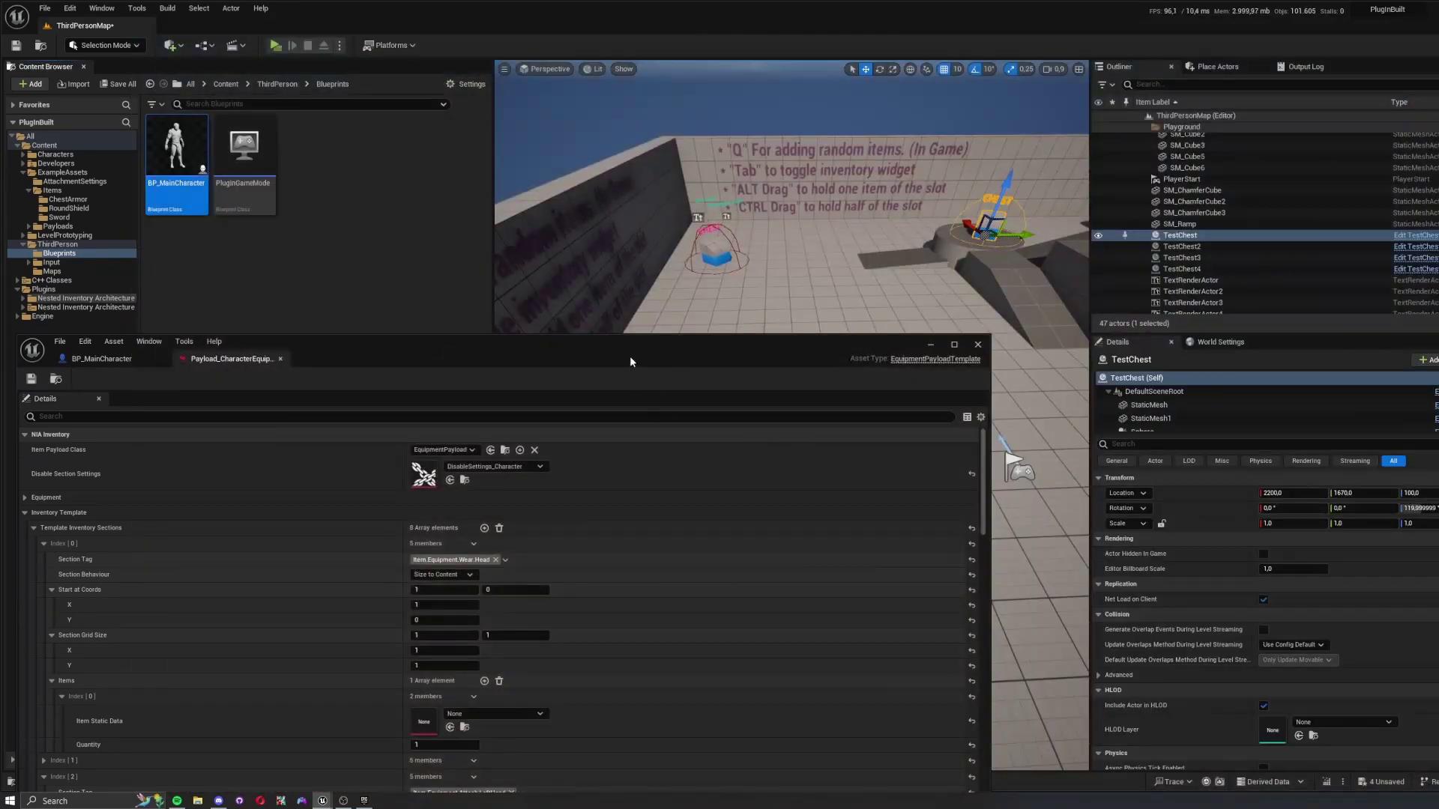
# - Collapse the Template Inventory Sections of Payload_CharacterEquipment and open its DisableSettings_Character asset
pyautogui.moveTo(630, 364); pyautogui.dragTo(1015, 213)
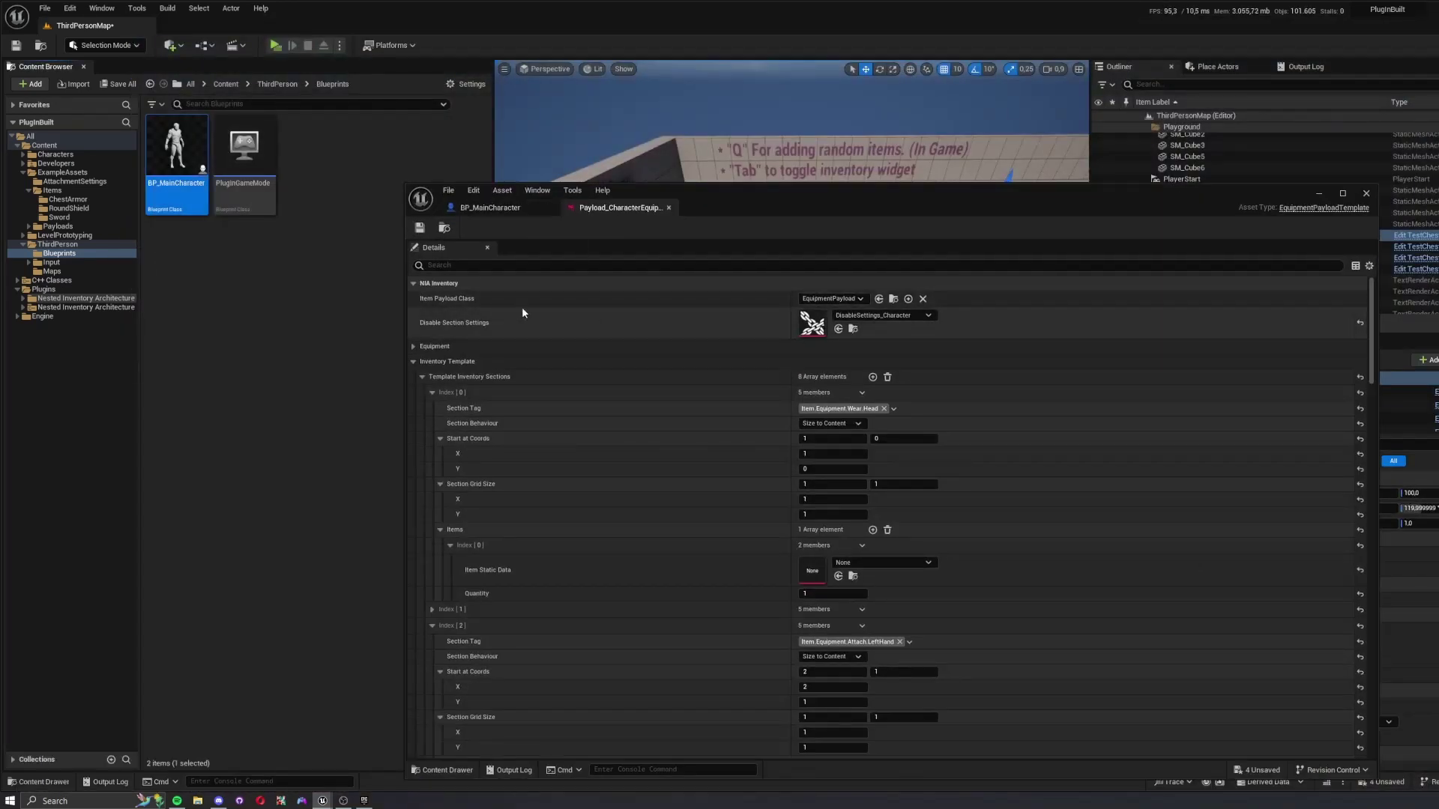
pyautogui.click(422, 377)
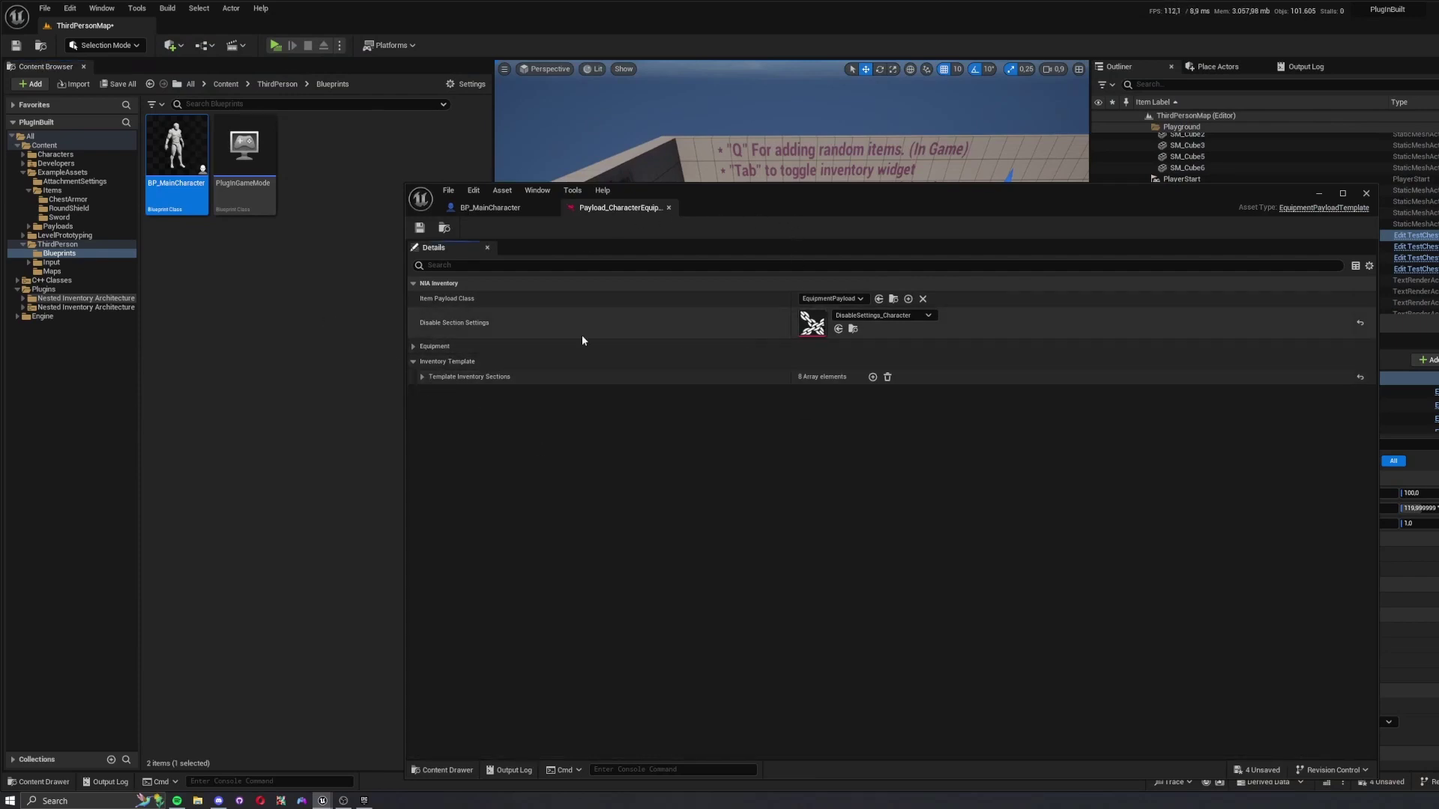
pyautogui.doubleClick(801, 320)
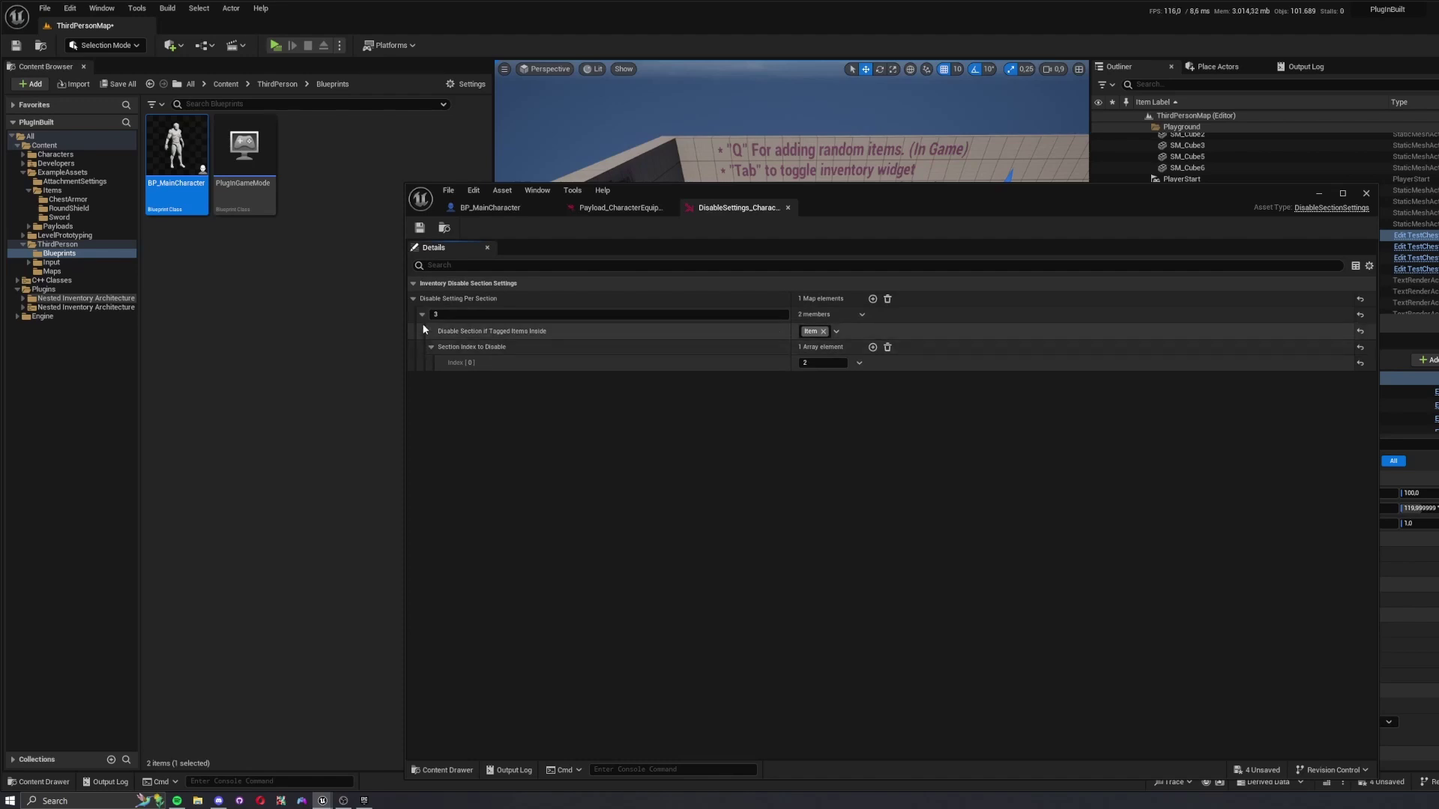
# - Create a Disable Section Settings data asset in the ThirdPerson Blueprints folder and open it
pyautogui.moveTo(974, 192); pyautogui.dragTo(1278, 162)
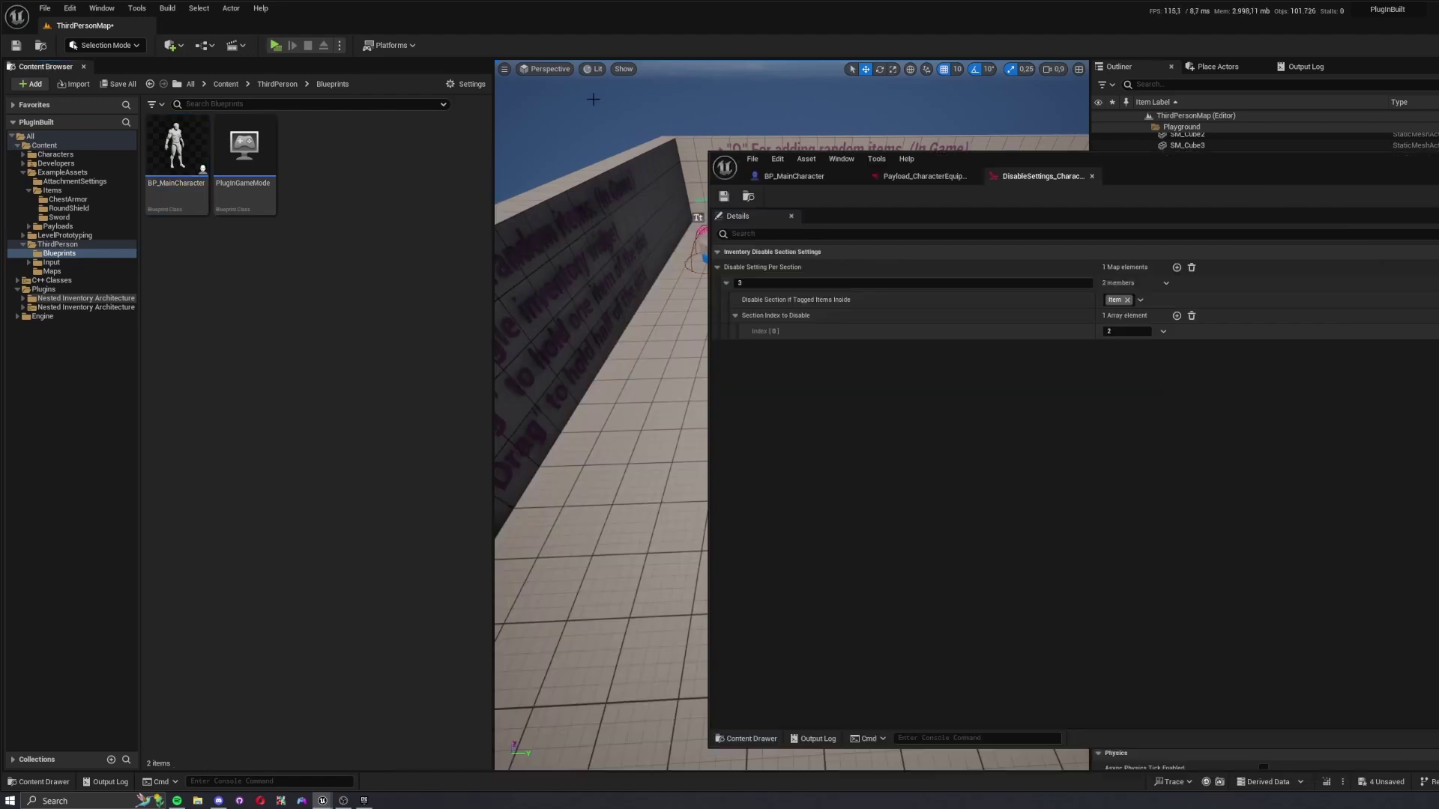
pyautogui.rightClick(374, 185)
pyautogui.moveTo(429, 531)
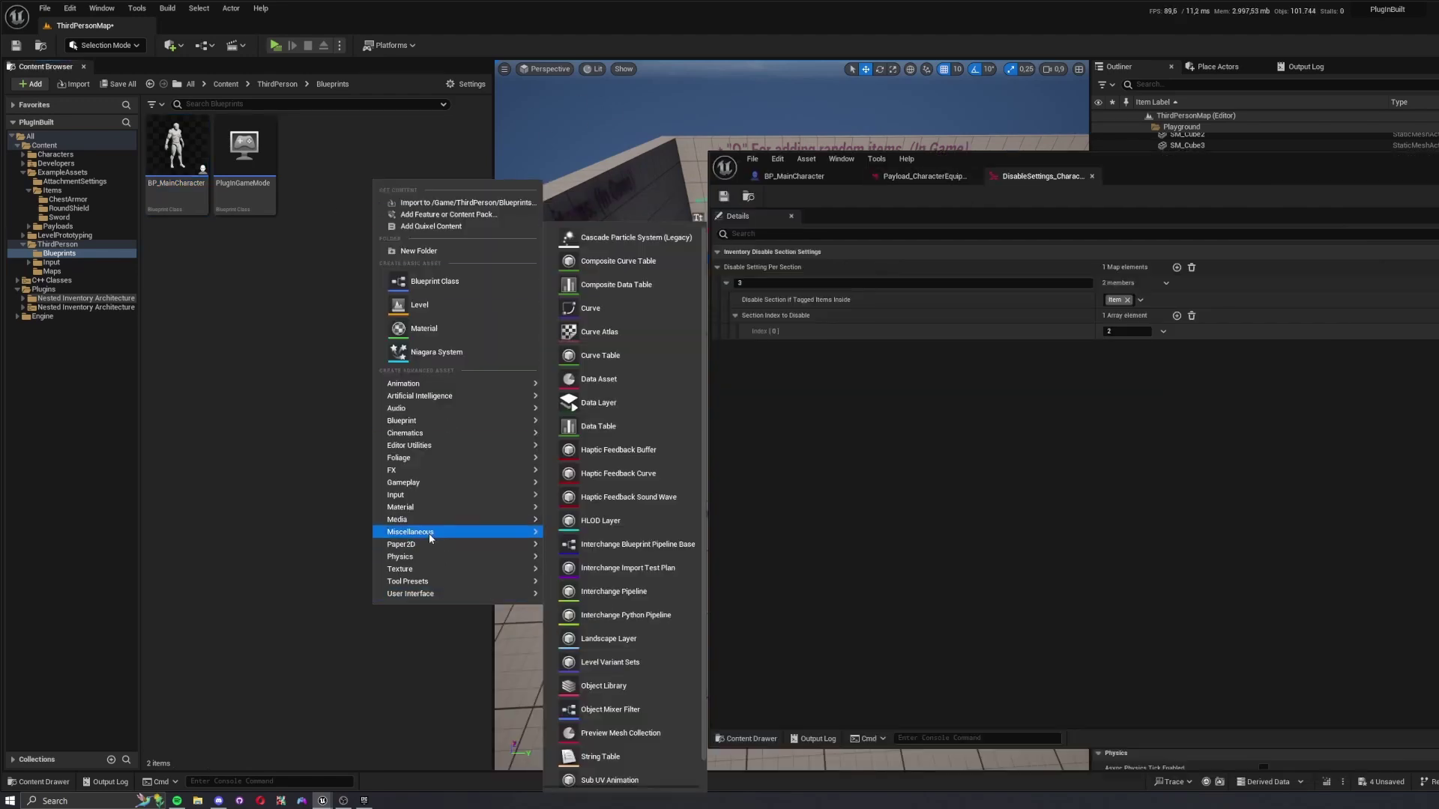
pyautogui.click(625, 382)
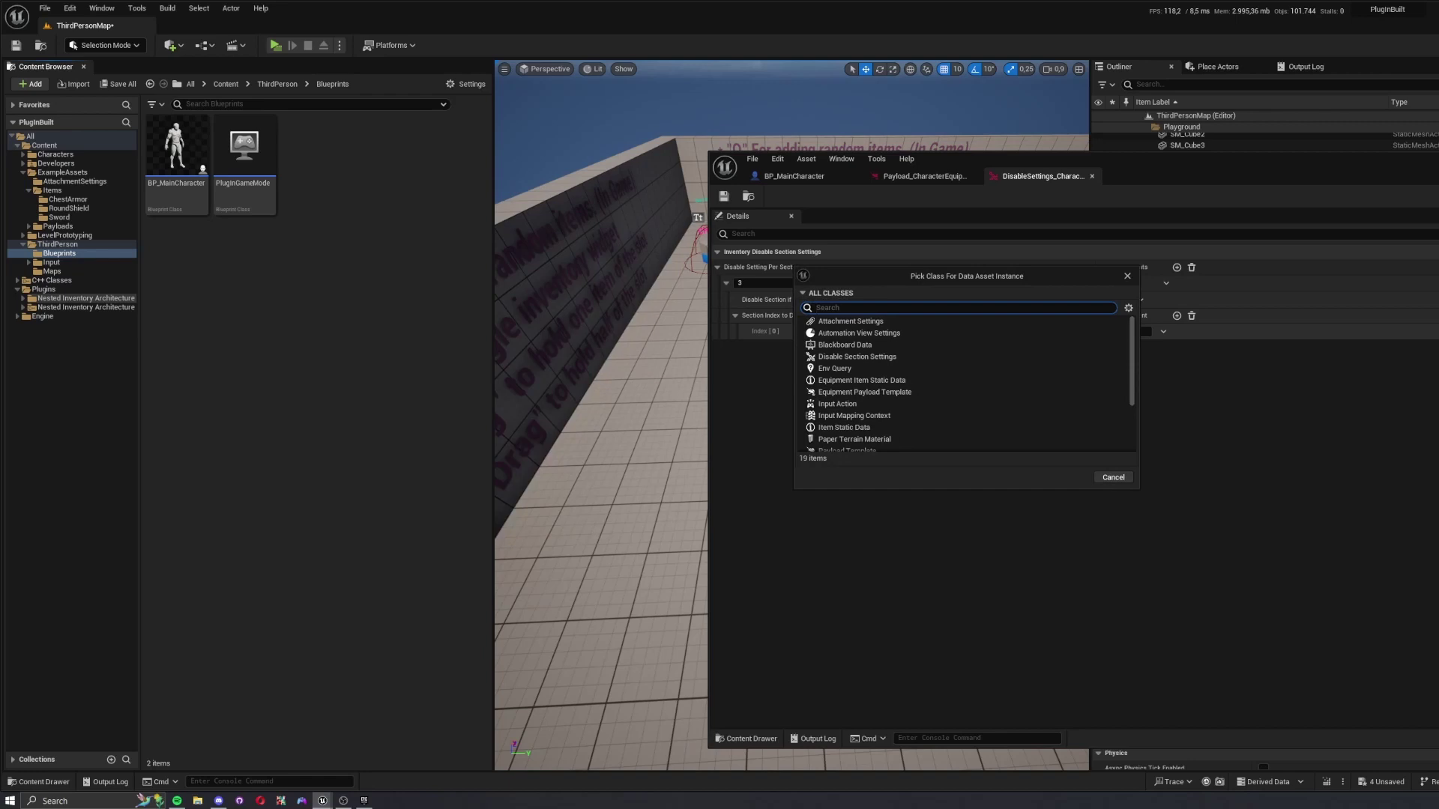
pyautogui.write('disable')
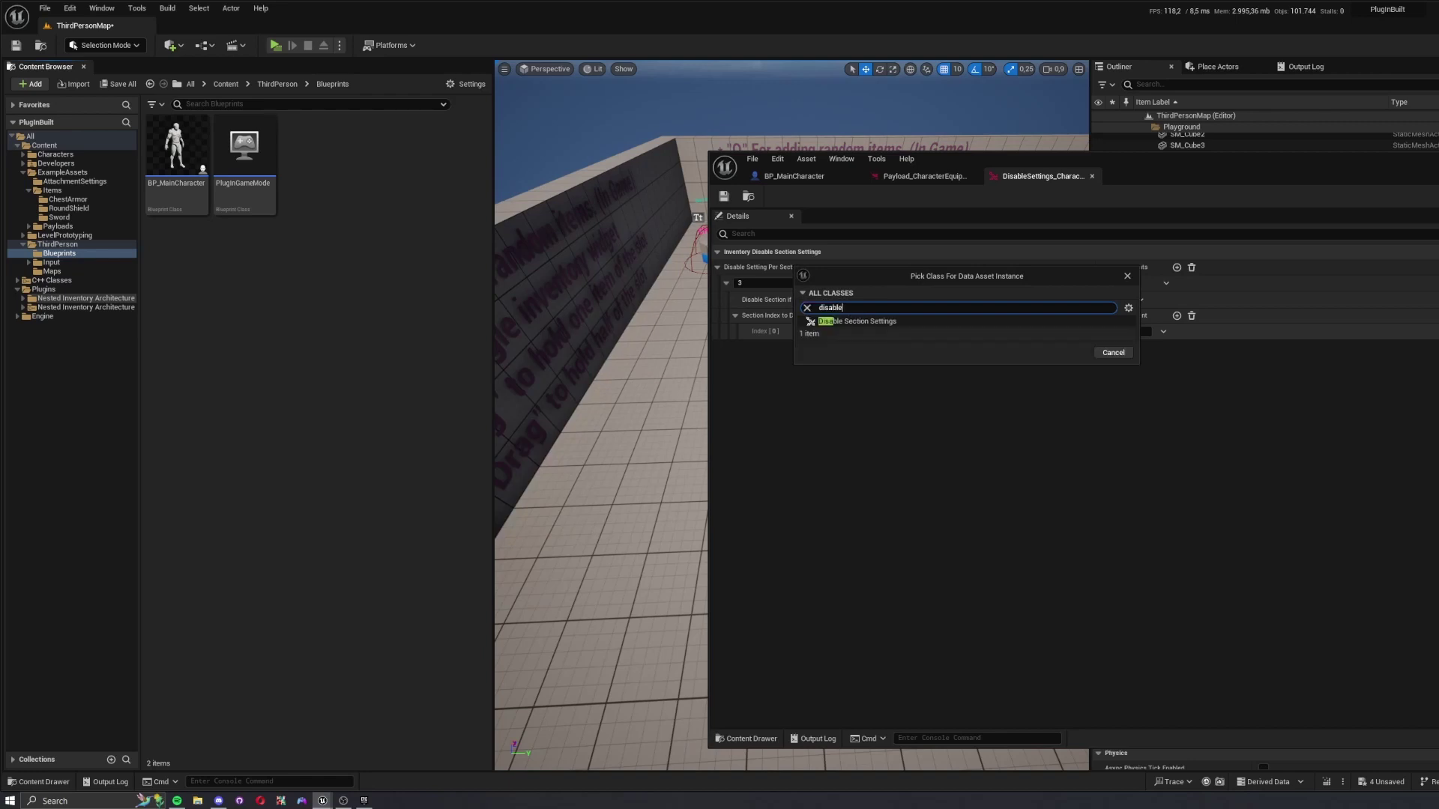
pyautogui.click(919, 321)
pyautogui.click(1070, 352)
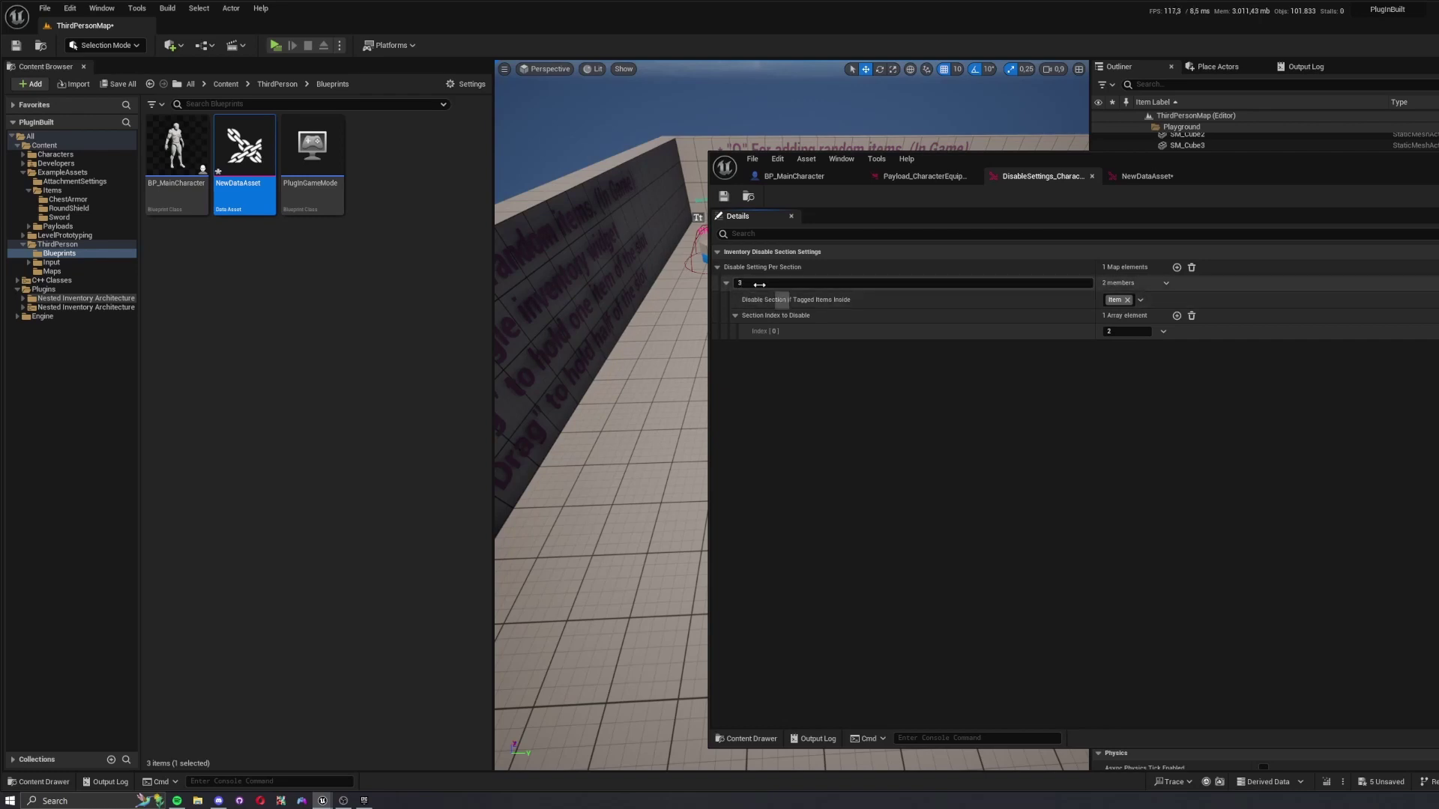
# - Expand Template Inventory Sections in Payload_CharacterEquipment, collapse the first three entries to check index 3's section tag, and return to DisableSettings_Character
pyautogui.click(960, 180)
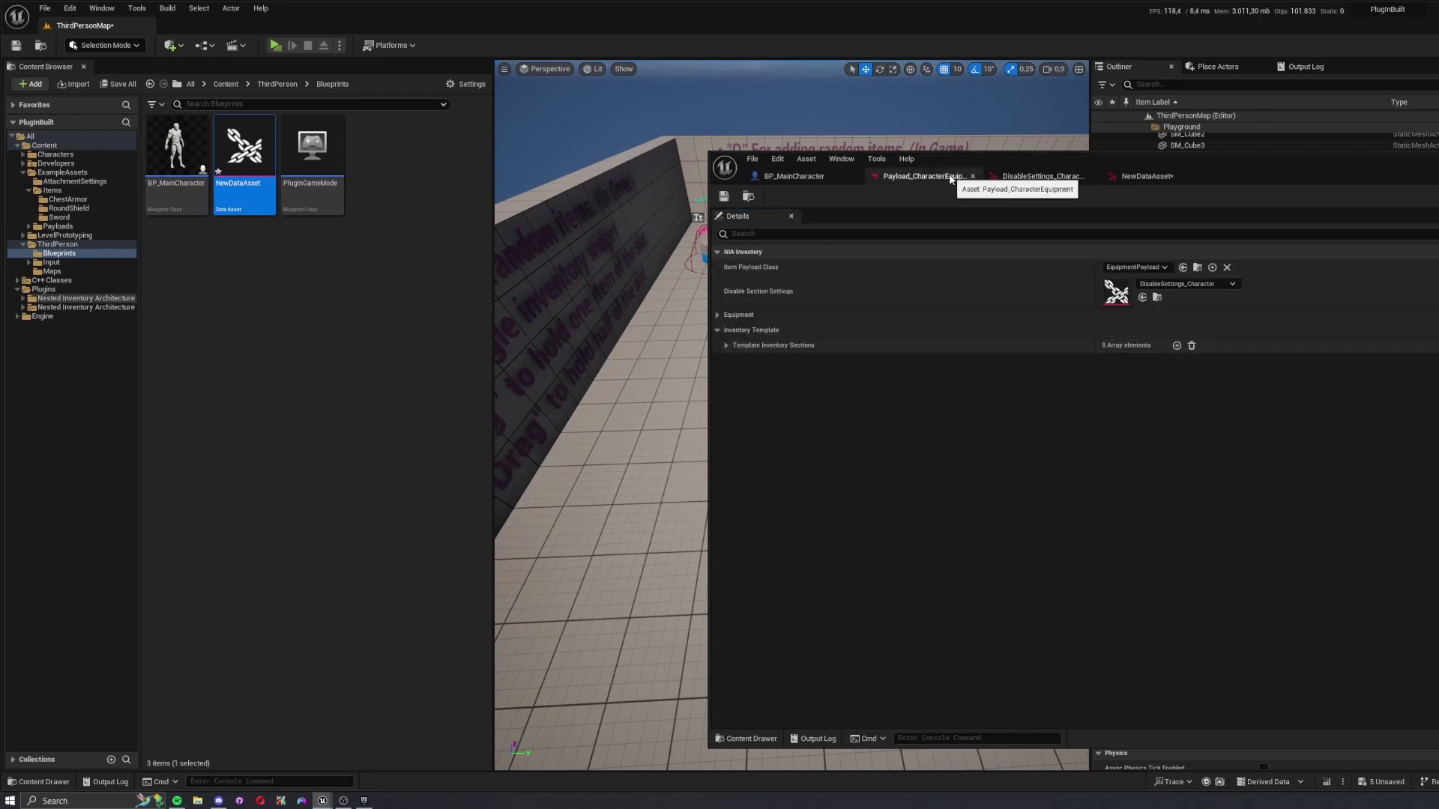
pyautogui.click(726, 346)
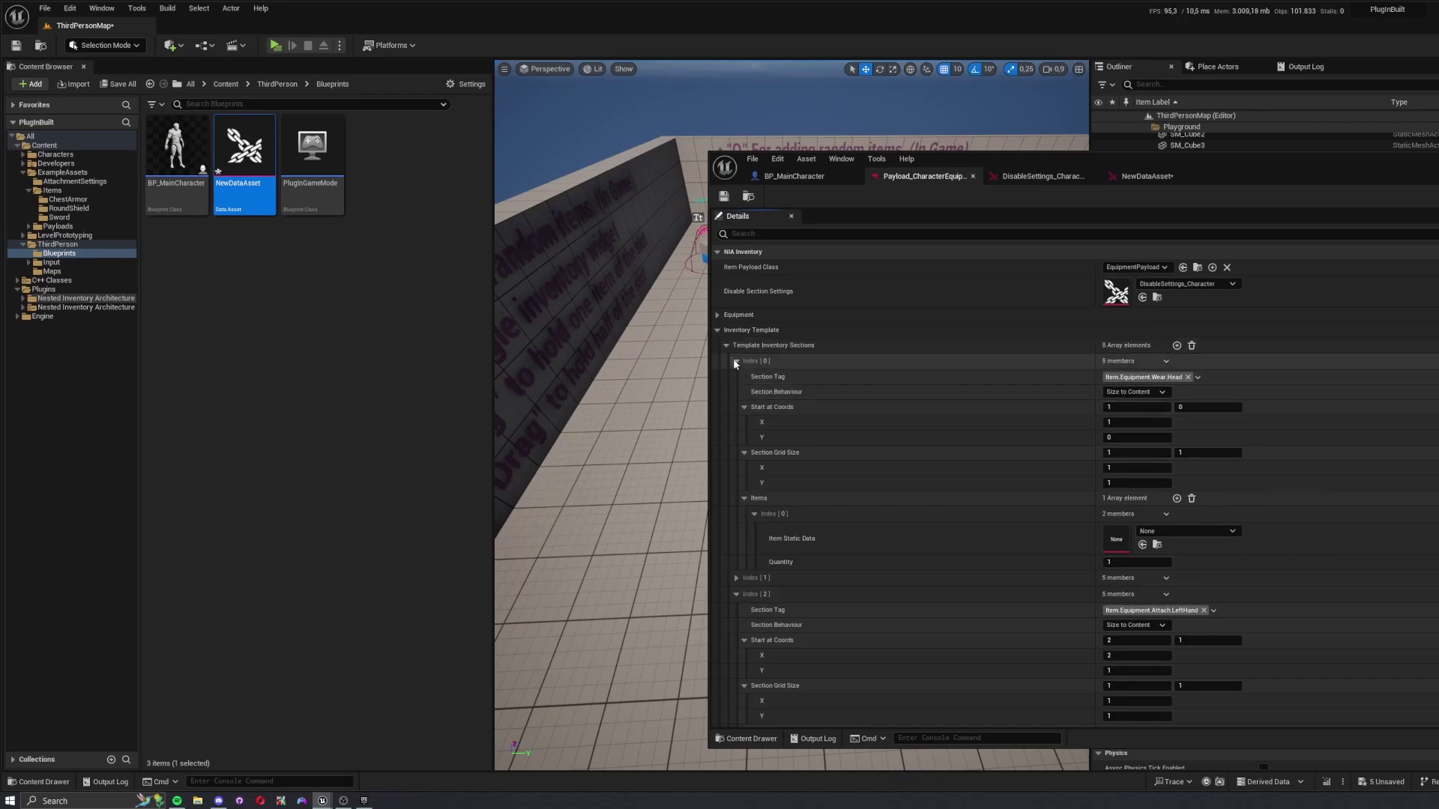
pyautogui.click(736, 361)
pyautogui.click(736, 393)
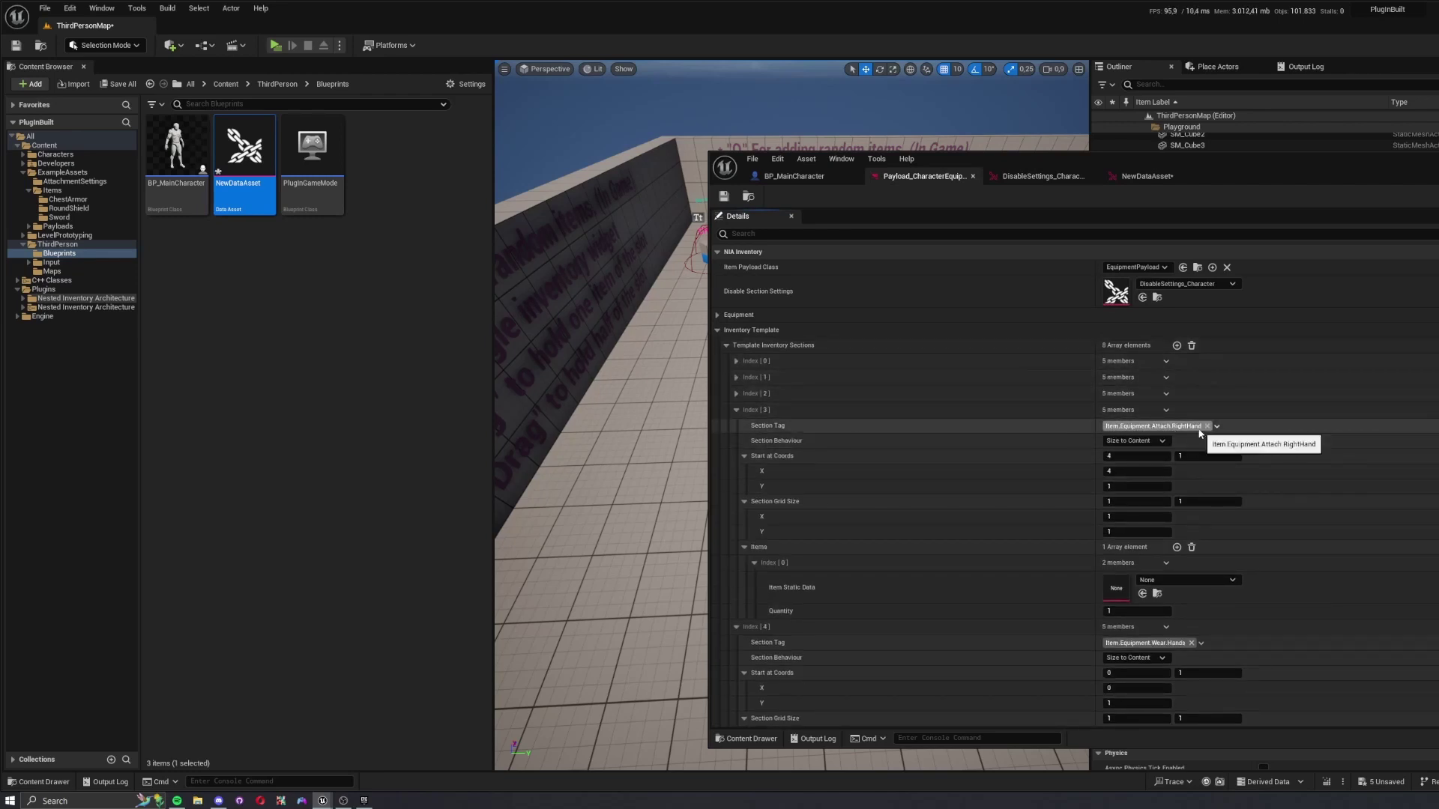
pyautogui.click(1038, 178)
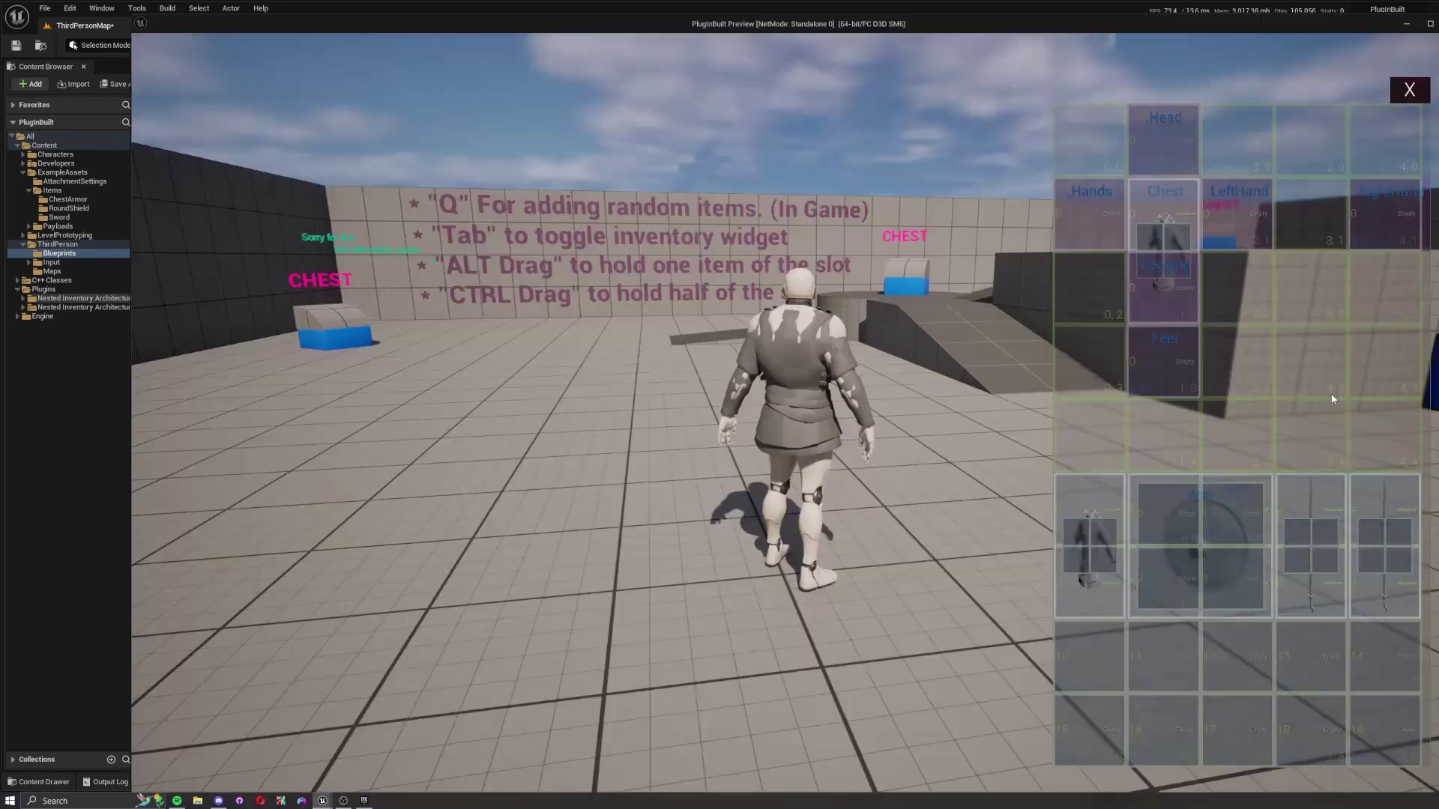
# - Equip a Backsword from the Item section in the RightHand slot, move it back to the Item section, and end the play session
pyautogui.rightClick(1368, 484)
pyautogui.moveTo(1368, 484); pyautogui.dragTo(1364, 195)
pyautogui.moveTo(1394, 192)
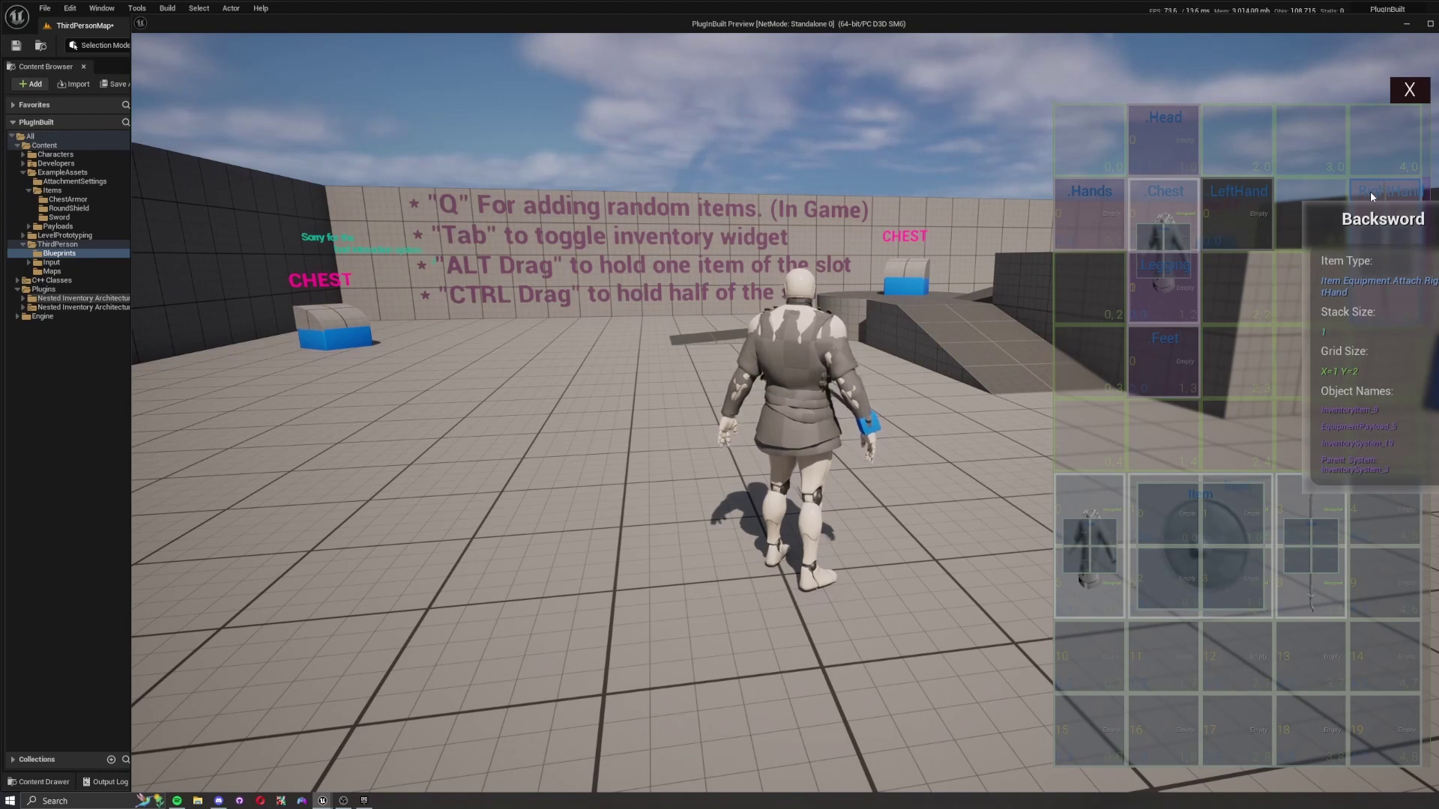
pyautogui.moveTo(1369, 191); pyautogui.dragTo(1371, 506)
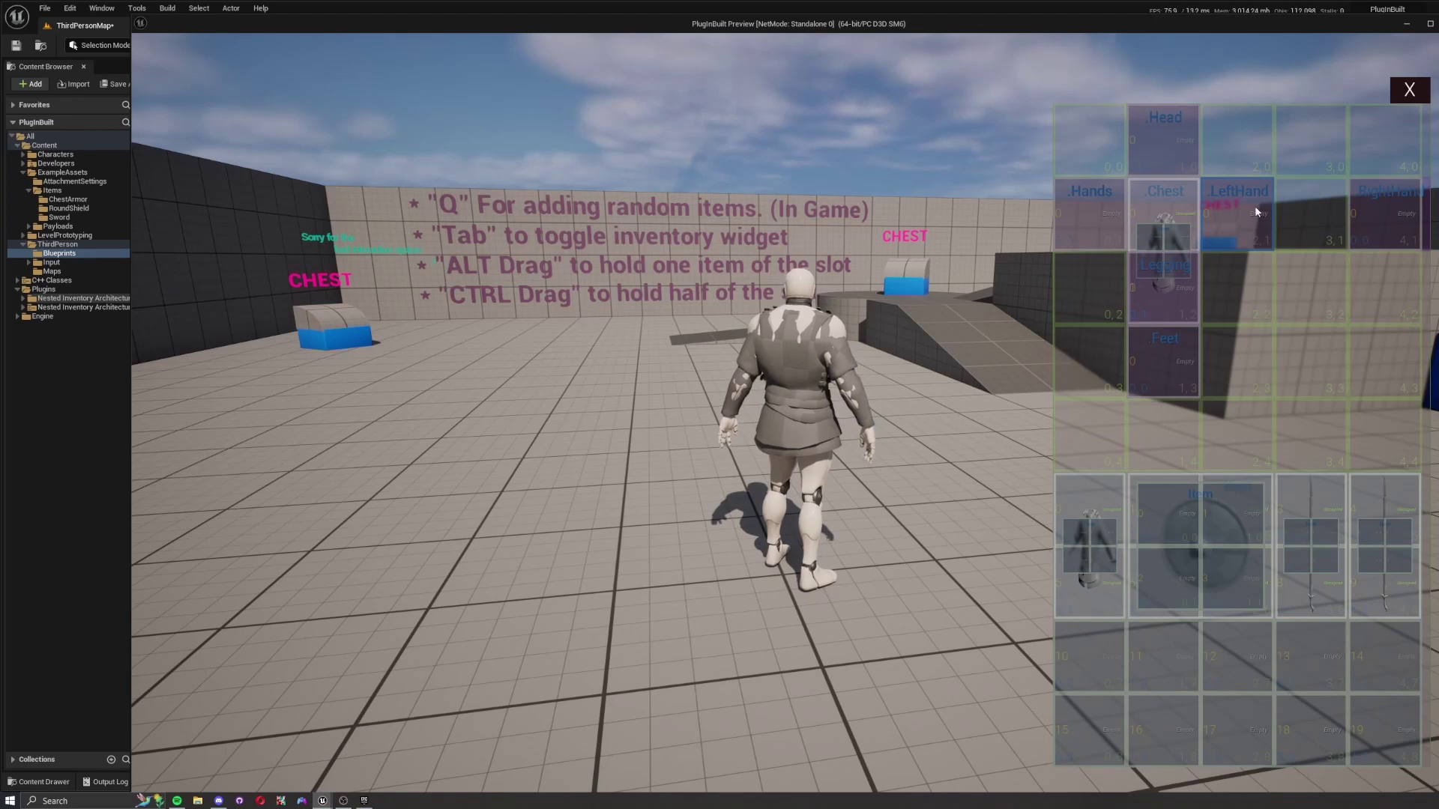
pyautogui.press('Escape')
# - Move the DisableSettings_Character editor window aside, bring the level editor to the front, and select the floor mesh in the viewport
pyautogui.moveTo(1361, 202); pyautogui.dragTo(676, 116)
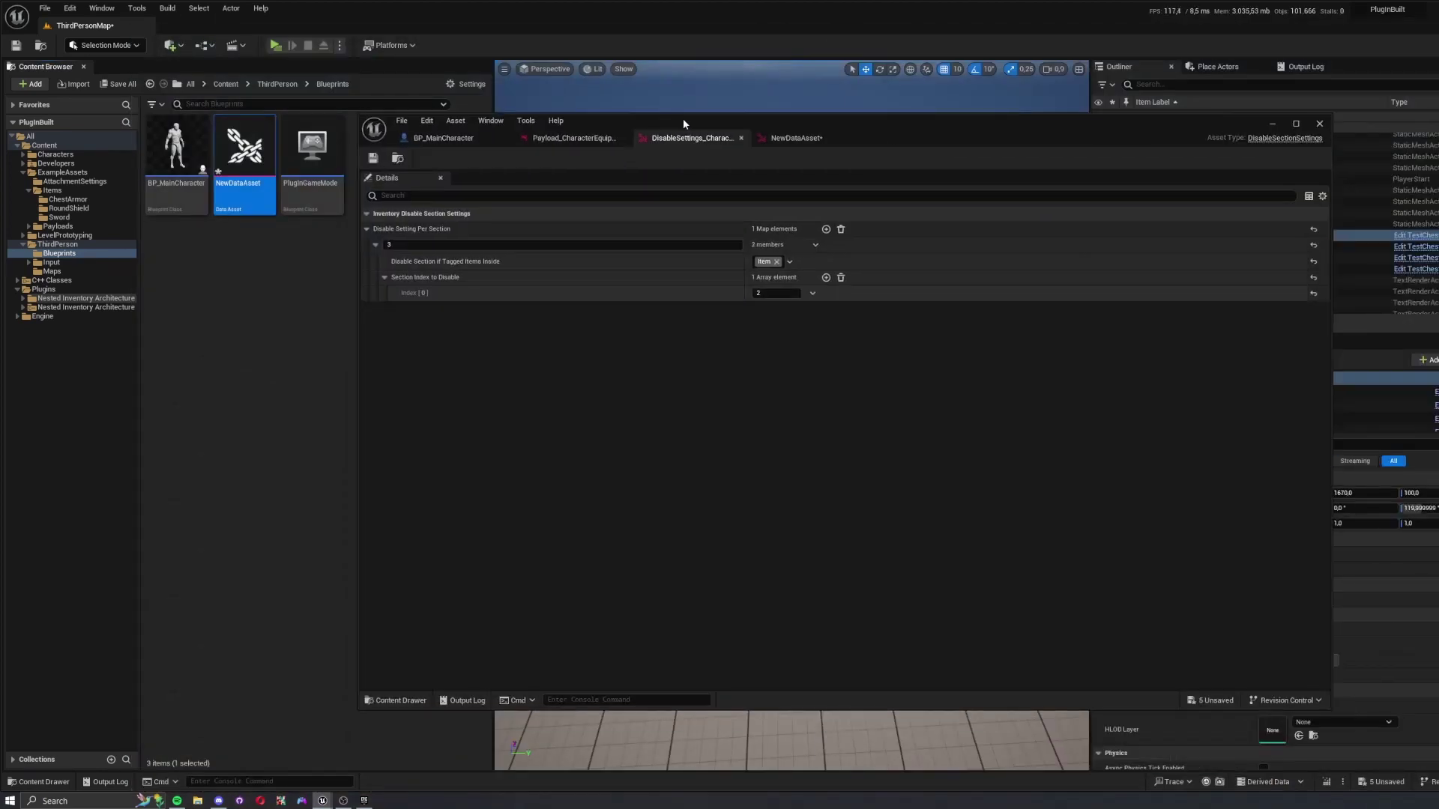
pyautogui.hotkey('alt', 'Tab')
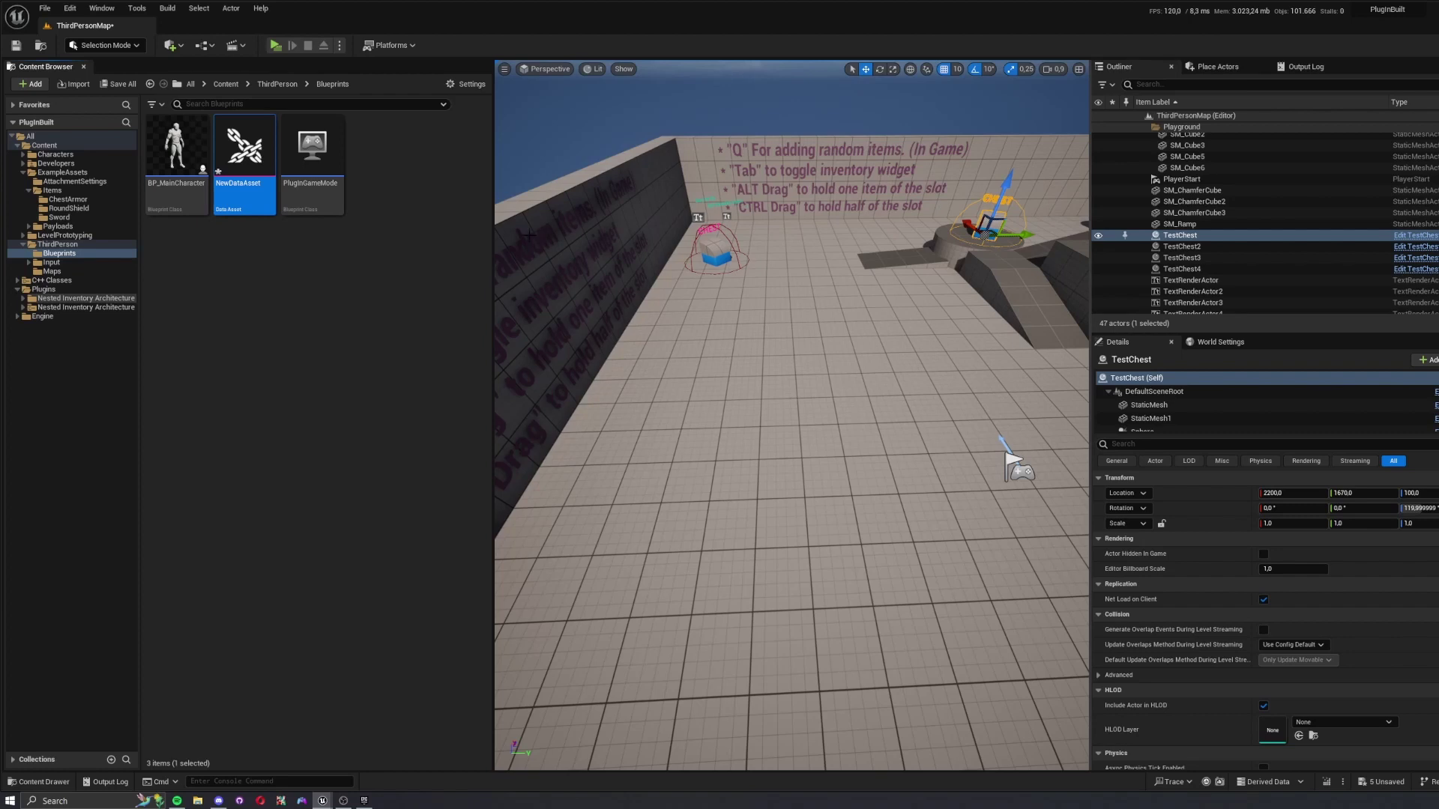
pyautogui.click(744, 320)
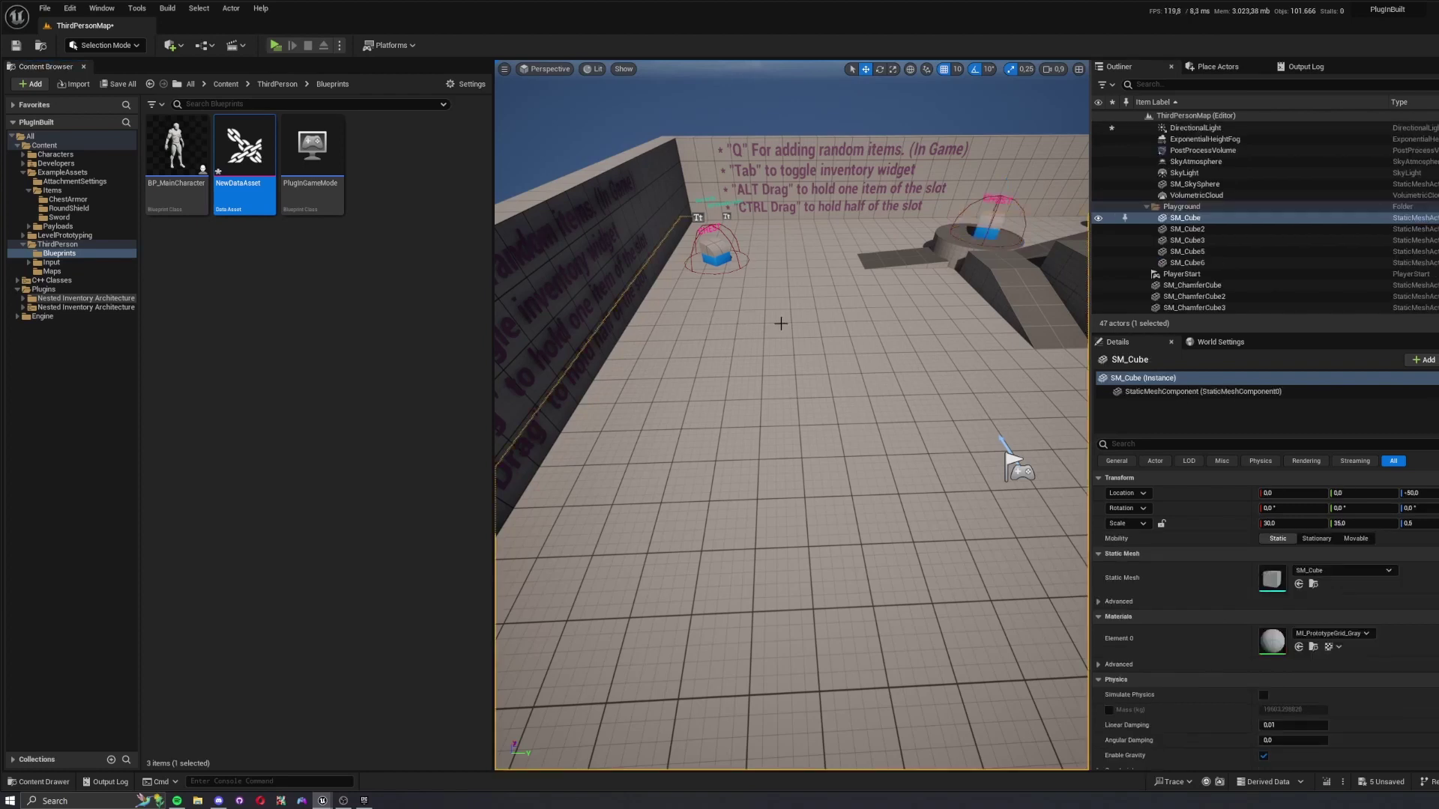